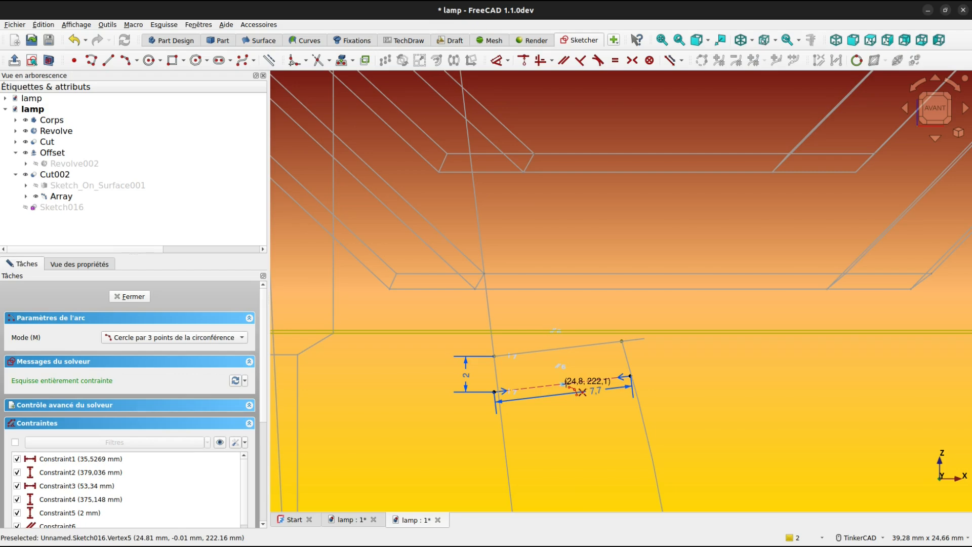
Draw a three-point arc upward from the midpoint of the 7.7 mm construction line, ending about 34 mm from the vertical axis
{"action": "left_click", "coordinate": [566, 385]}
{"action": "scroll", "coordinate": [605, 262], "scroll_direction": "down", "scroll_amount": 5}
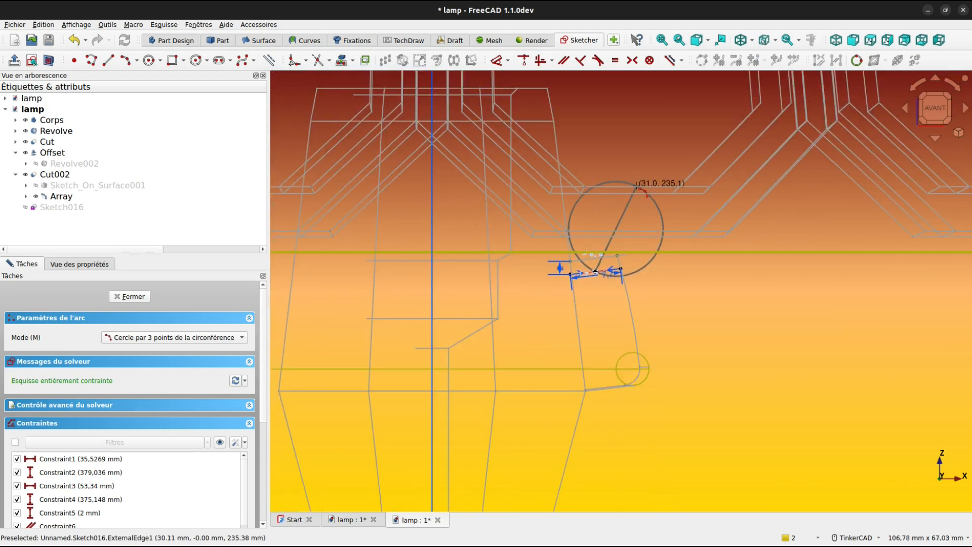
{"action": "scroll", "coordinate": [605, 262], "scroll_direction": "down", "scroll_amount": 6}
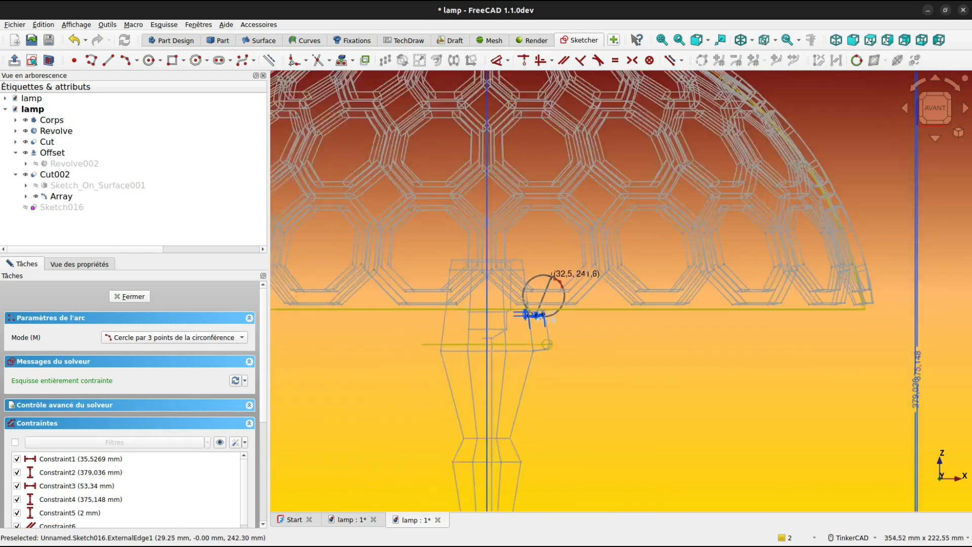
{"action": "scroll", "coordinate": [552, 274], "scroll_direction": "up", "scroll_amount": 4}
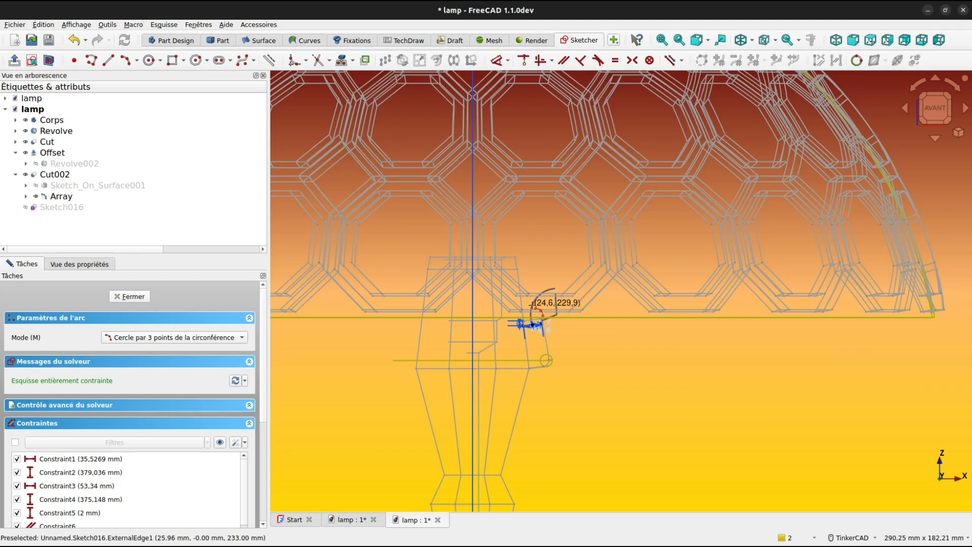
{"action": "scroll", "coordinate": [534, 303], "scroll_direction": "up", "scroll_amount": 3}
{"action": "scroll", "coordinate": [532, 304], "scroll_direction": "up", "scroll_amount": 3}
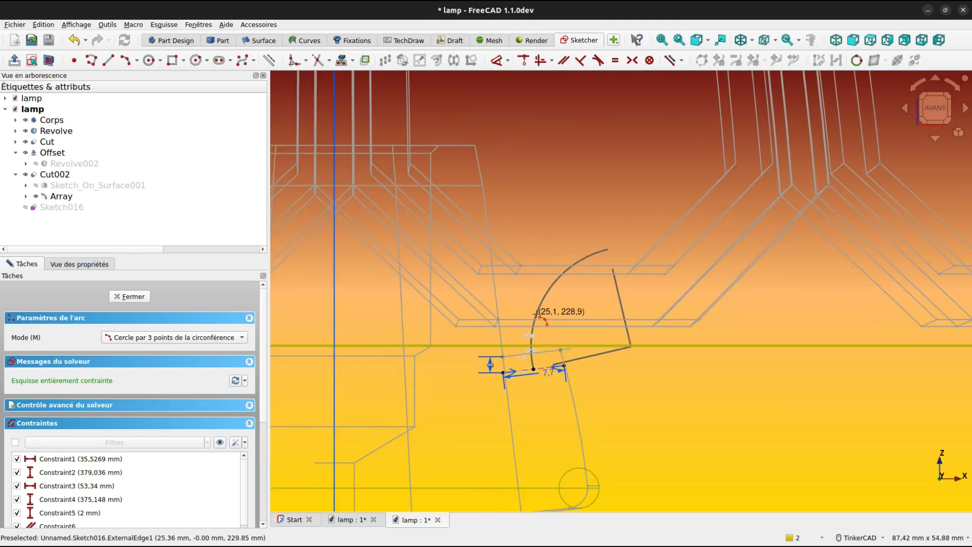
{"action": "left_click", "coordinate": [536, 315]}
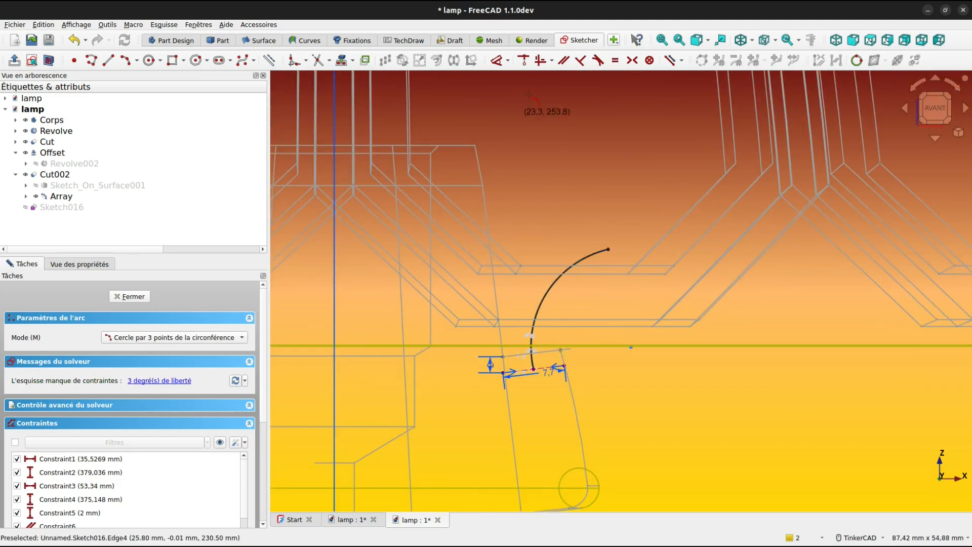
Constrain the lower arc perpendicular to the 7.7 mm construction line at its starting point
{"action": "left_click", "coordinate": [581, 60]}
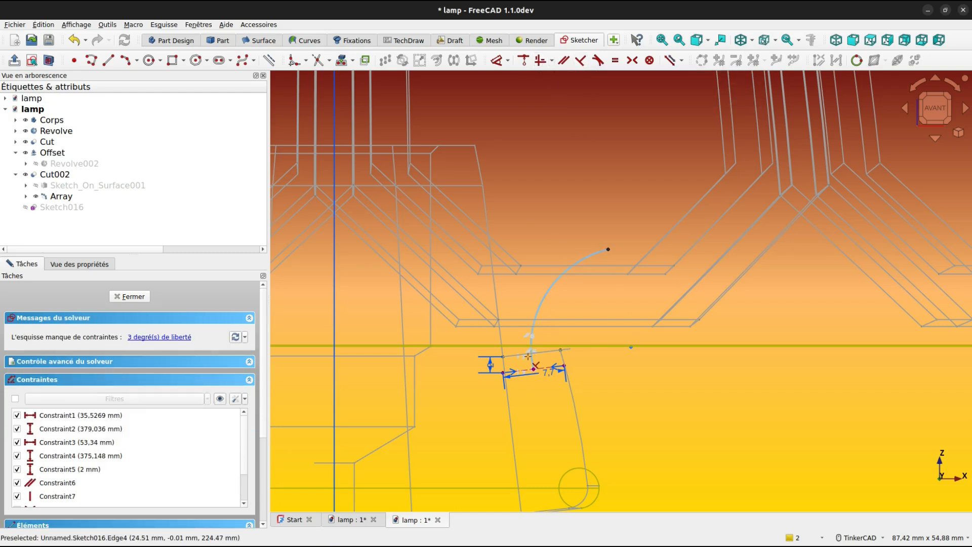
{"action": "left_click", "coordinate": [530, 353]}
{"action": "scroll", "coordinate": [539, 365], "scroll_direction": "up", "scroll_amount": 4}
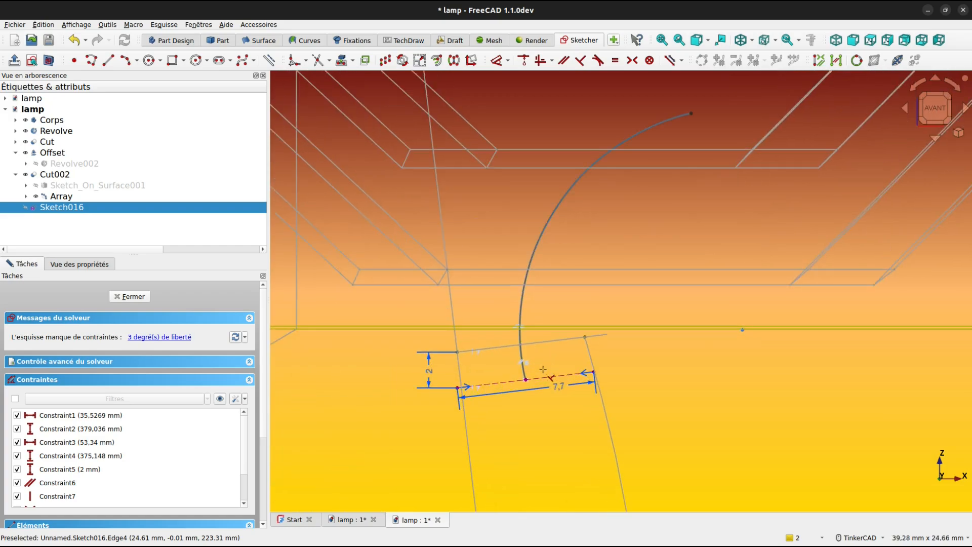
{"action": "left_click", "coordinate": [547, 379]}
Draw a three-point arc about 29 mm tall downward from the midpoint of the slanted construction line at the lampshade's top
{"action": "scroll", "coordinate": [673, 233], "scroll_direction": "down", "scroll_amount": 10}
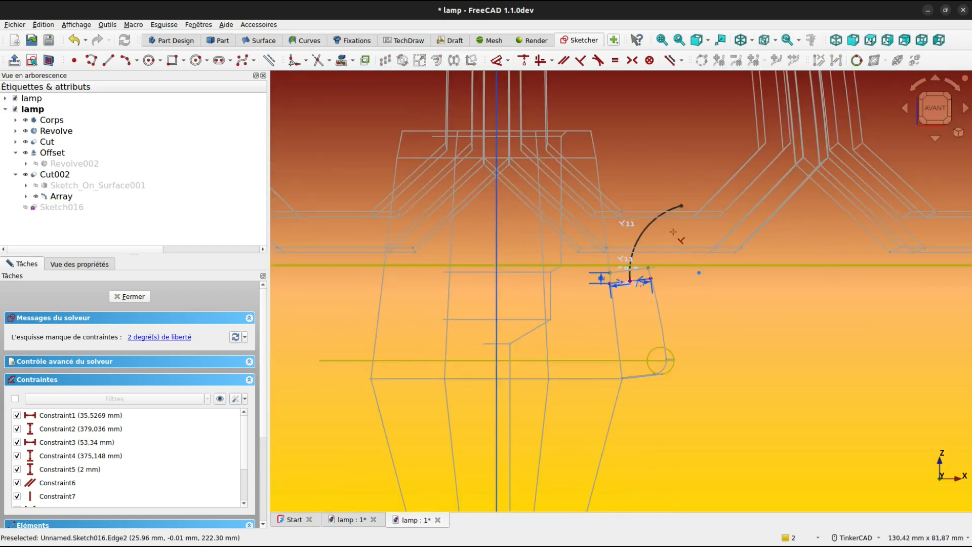
{"action": "mouse_move", "coordinate": [702, 80]}
{"action": "middle_mouse_down"}
{"action": "mouse_move", "coordinate": [710, 92]}
{"action": "mouse_move", "coordinate": [505, 371]}
{"action": "middle_mouse_up"}
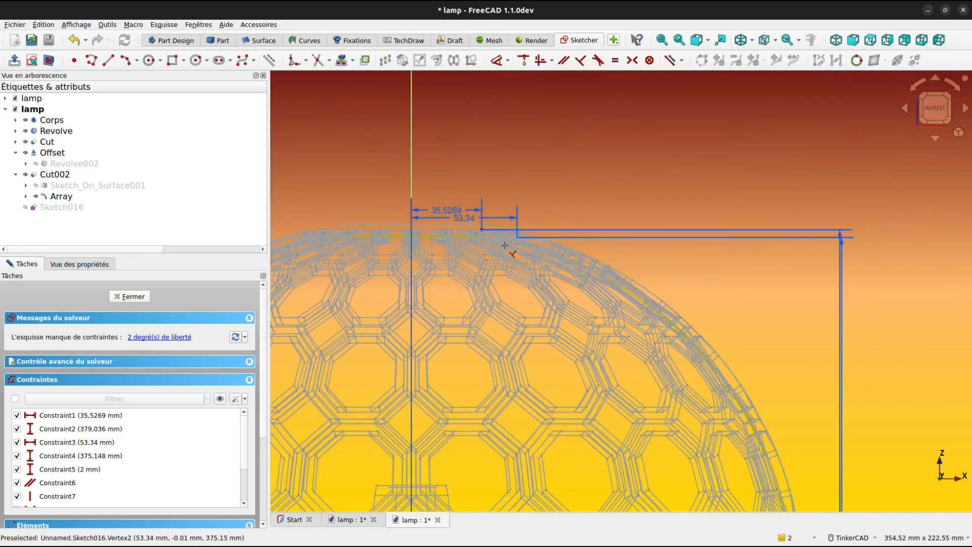
{"action": "scroll", "coordinate": [505, 245], "scroll_direction": "up", "scroll_amount": 8}
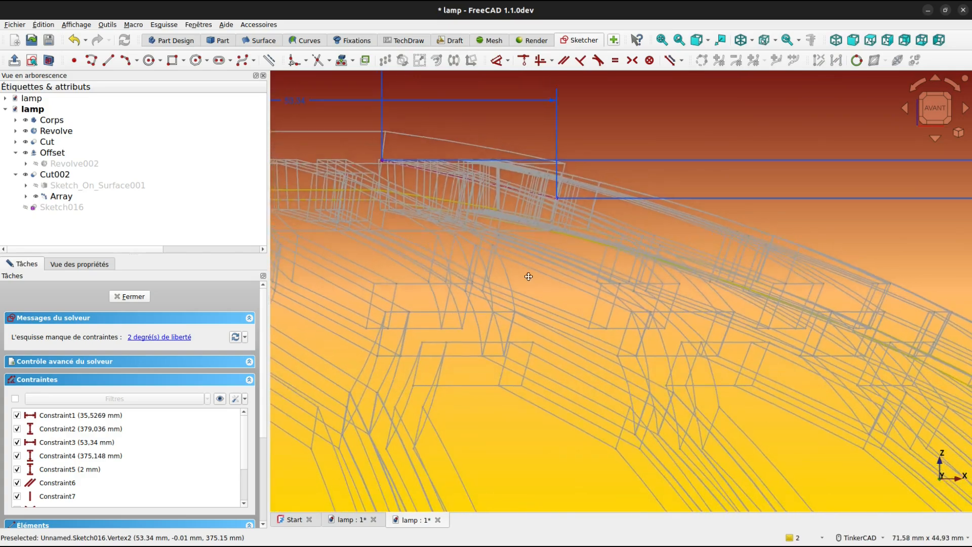
{"action": "middle_click_drag", "start_coordinate": [528, 276], "coordinate": [603, 395]}
{"action": "scroll", "coordinate": [542, 228], "scroll_direction": "up", "scroll_amount": 2}
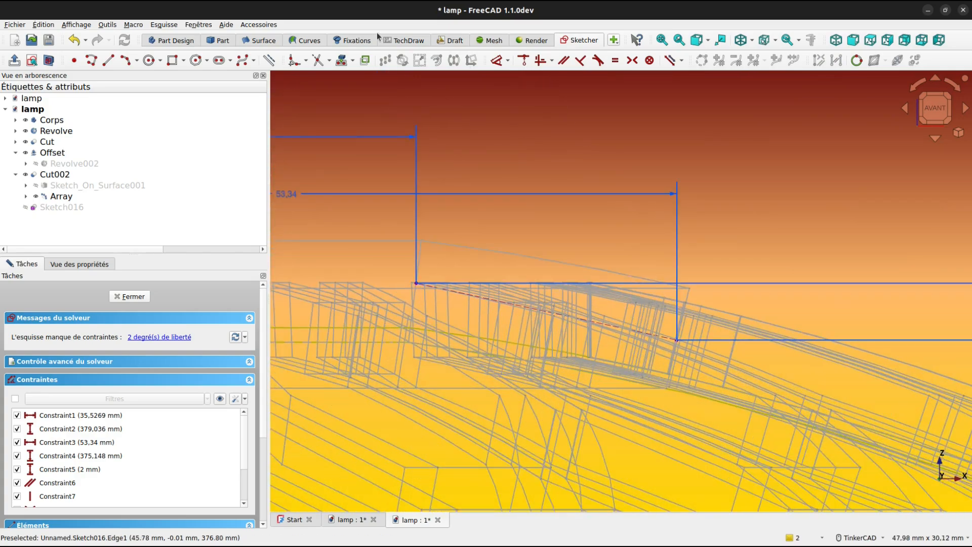
{"action": "left_click", "coordinate": [126, 61]}
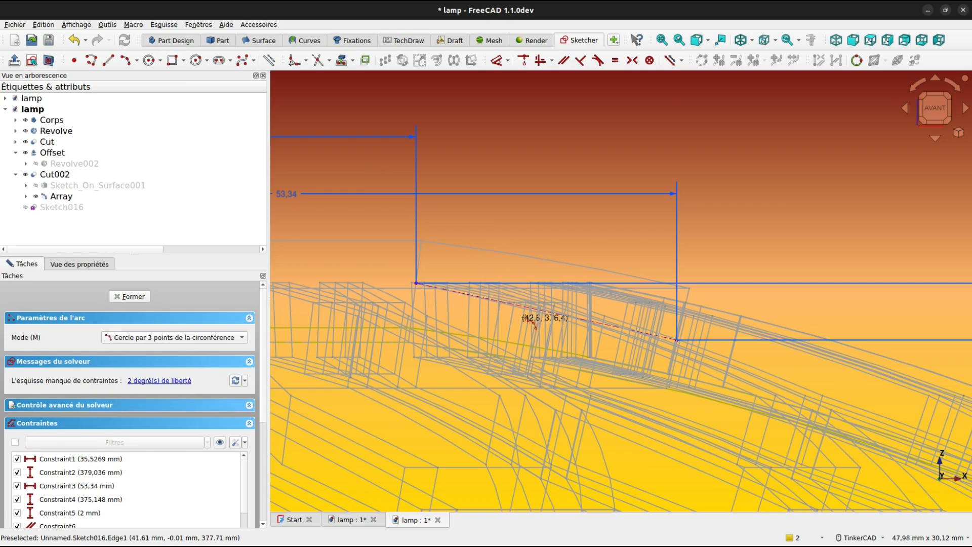
{"action": "left_click", "coordinate": [547, 312]}
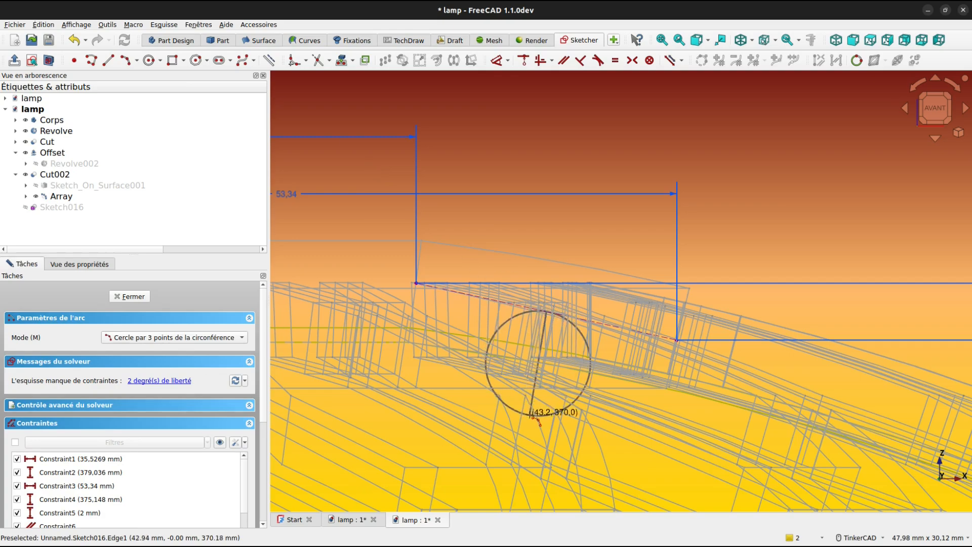
{"action": "middle_click_drag", "start_coordinate": [513, 443], "coordinate": [575, 123]}
{"action": "scroll", "coordinate": [572, 157], "scroll_direction": "down", "scroll_amount": 4}
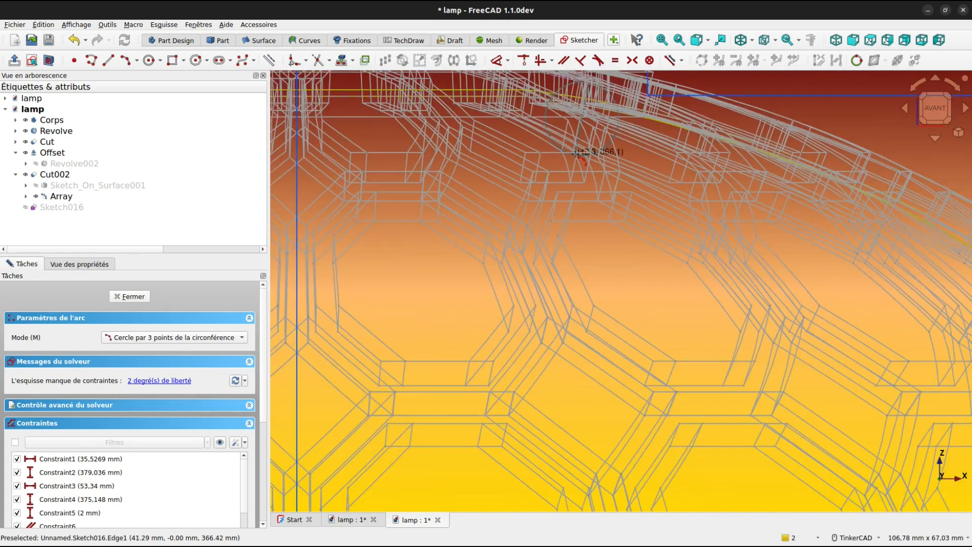
{"action": "mouse_move", "coordinate": [578, 154]}
{"action": "middle_mouse_down"}
{"action": "mouse_move", "coordinate": [569, 207]}
{"action": "mouse_move", "coordinate": [507, 282]}
{"action": "mouse_move", "coordinate": [500, 259]}
{"action": "middle_mouse_up"}
{"action": "scroll", "coordinate": [512, 260], "scroll_direction": "down", "scroll_amount": 4}
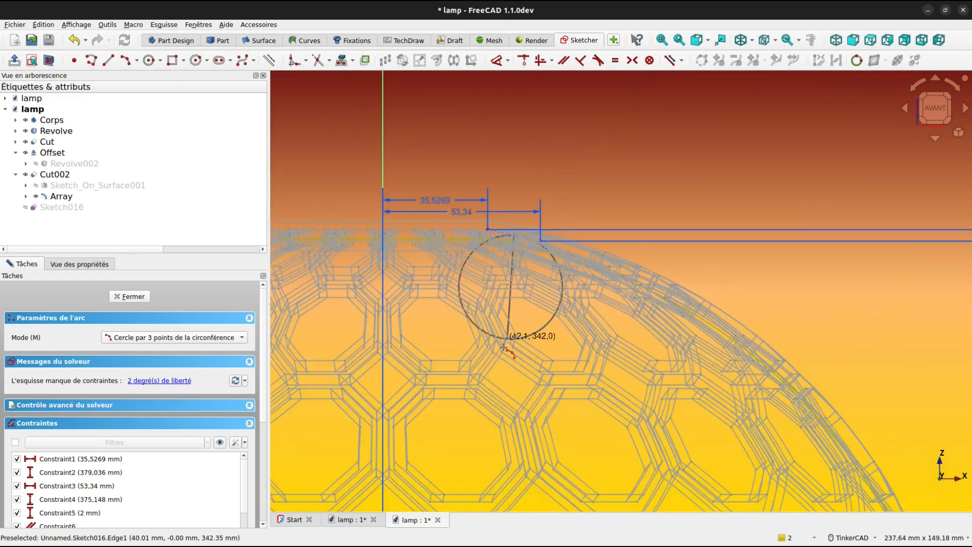
{"action": "mouse_move", "coordinate": [508, 355]}
{"action": "middle_mouse_down"}
{"action": "mouse_move", "coordinate": [564, 138]}
{"action": "mouse_move", "coordinate": [559, 160]}
{"action": "mouse_move", "coordinate": [557, 152]}
{"action": "middle_mouse_up"}
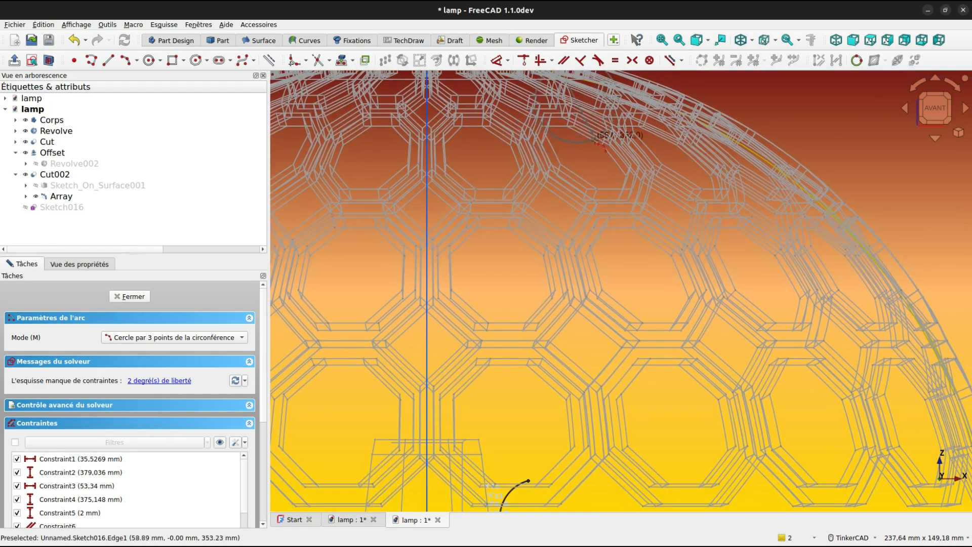
{"action": "middle_click_drag", "start_coordinate": [564, 116], "coordinate": [564, 193]}
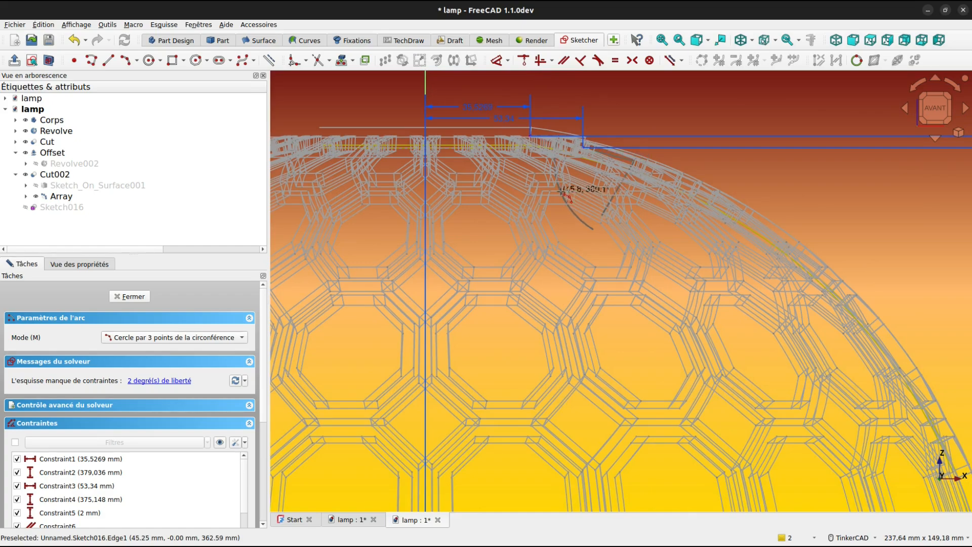
{"action": "left_click", "coordinate": [561, 195]}
{"action": "scroll", "coordinate": [567, 143], "scroll_direction": "up", "scroll_amount": 8}
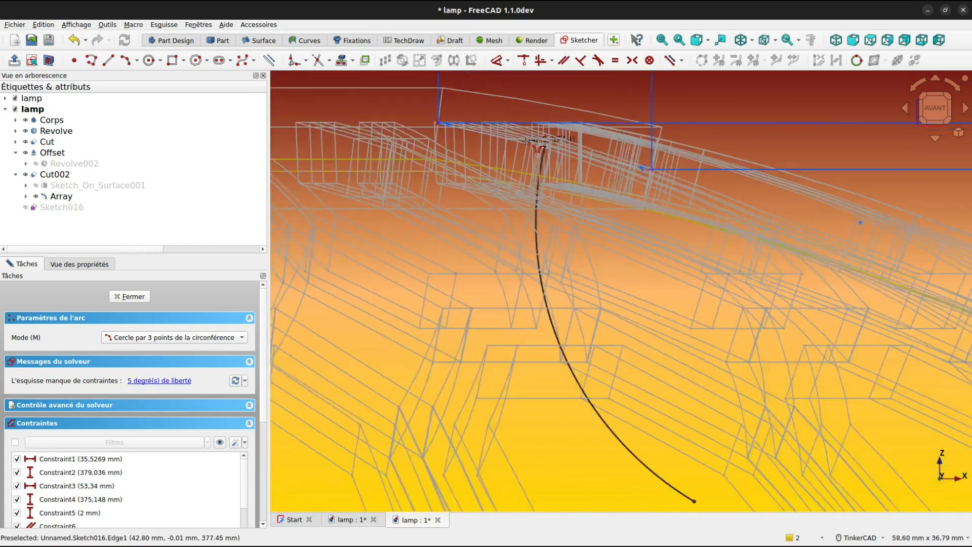
{"action": "key", "text": "Escape"}
Constrain the upper arc perpendicular to the slanted construction line at the lampshade's top
{"action": "scroll", "coordinate": [577, 116], "scroll_direction": "up", "scroll_amount": 5}
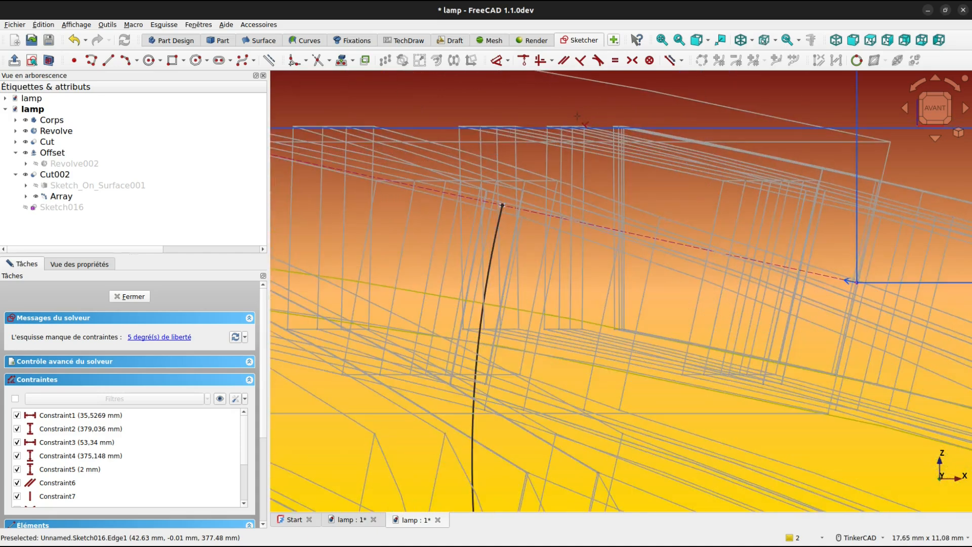
{"action": "left_click", "coordinate": [503, 224]}
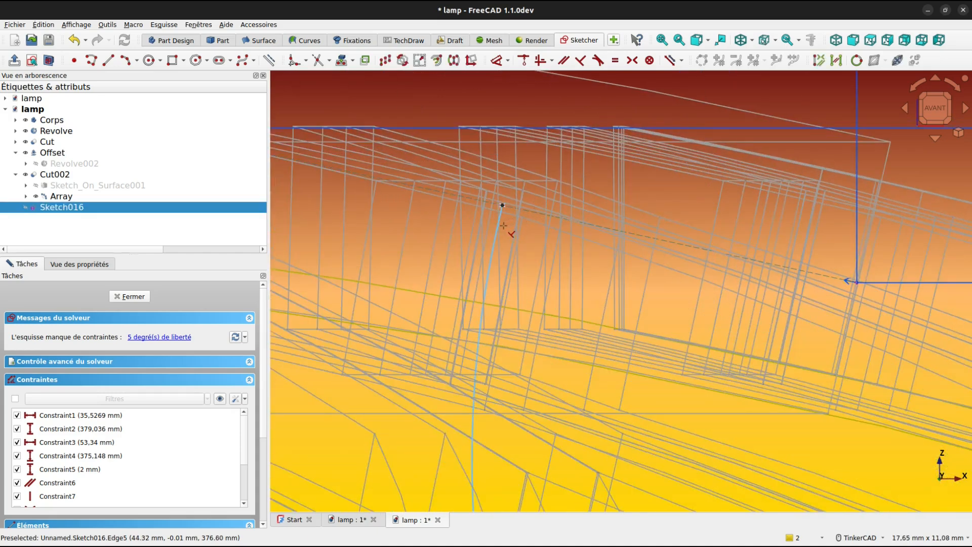
{"action": "left_click", "coordinate": [500, 218]}
Dimension the vertical distance between the upper arc's two endpoints and set it to 10 mm
{"action": "scroll", "coordinate": [594, 193], "scroll_direction": "down", "scroll_amount": 7}
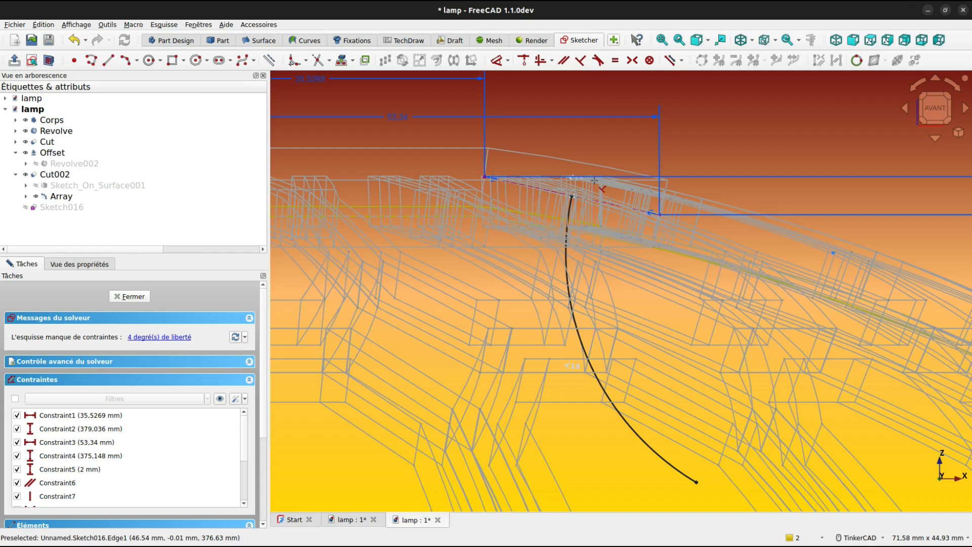
{"action": "scroll", "coordinate": [594, 181], "scroll_direction": "down", "scroll_amount": 3}
{"action": "scroll", "coordinate": [594, 180], "scroll_direction": "up", "scroll_amount": 1}
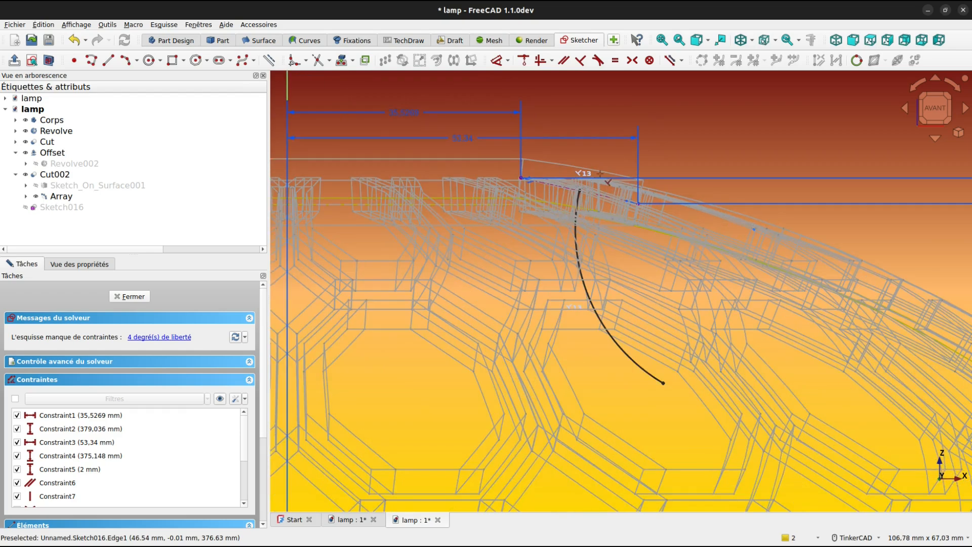
{"action": "left_click", "coordinate": [499, 65]}
{"action": "left_click", "coordinate": [663, 383]}
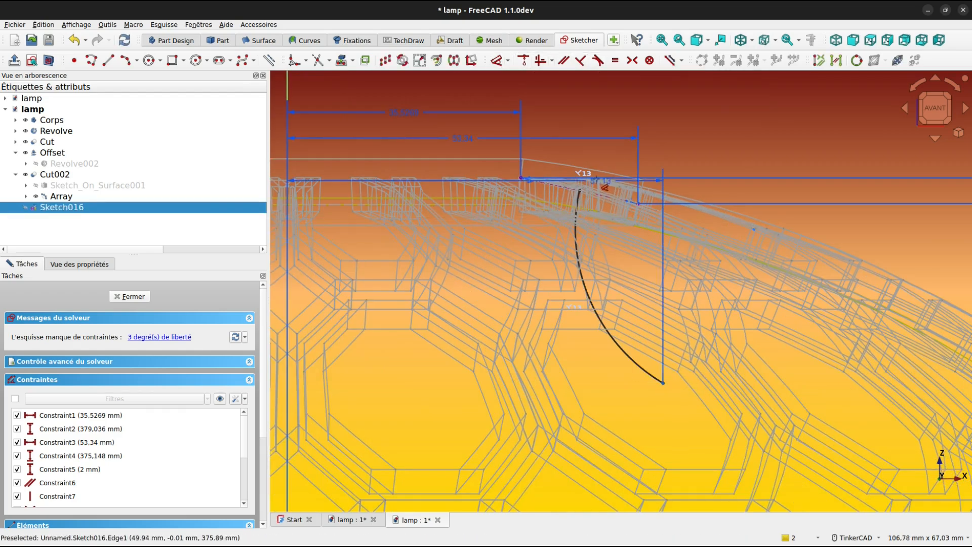
{"action": "left_click", "coordinate": [585, 189]}
{"action": "left_click", "coordinate": [582, 187]}
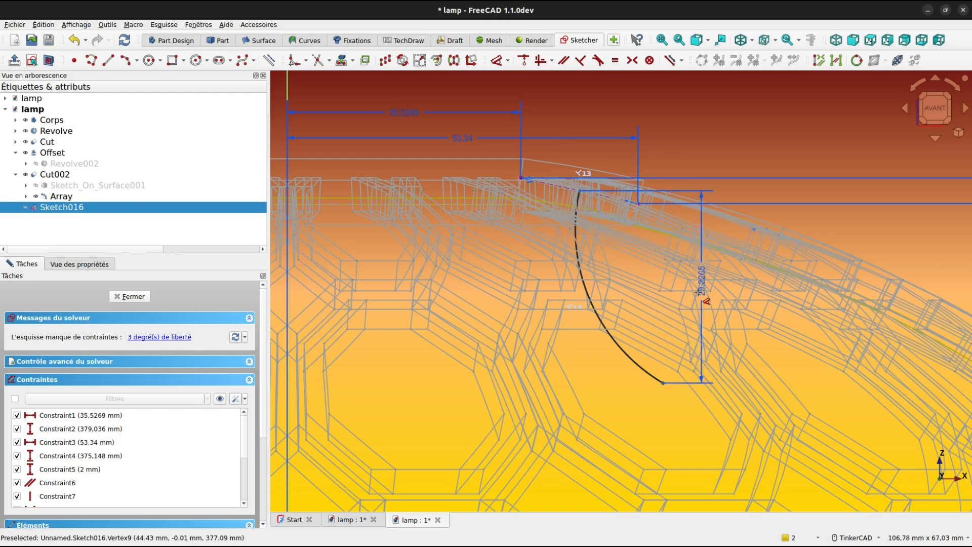
{"action": "left_click", "coordinate": [707, 275]}
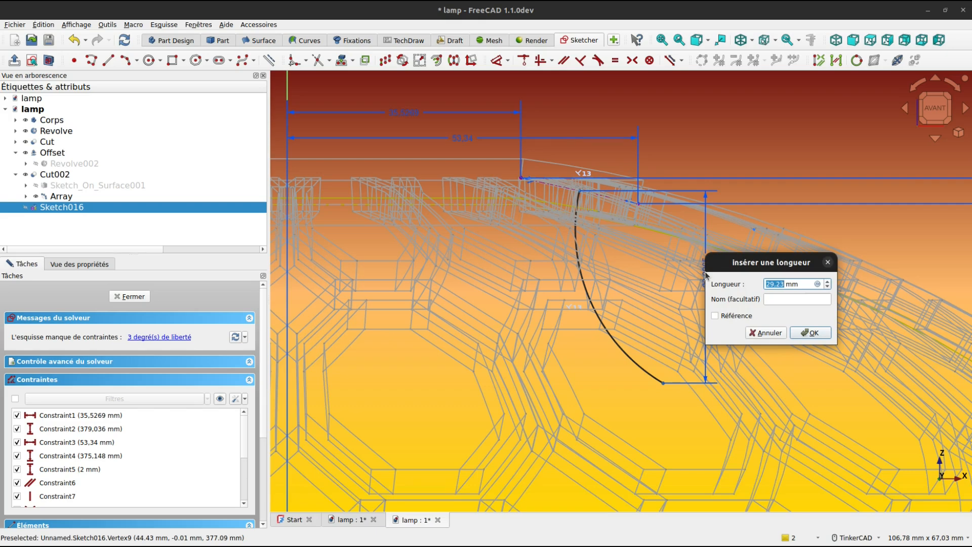
{"action": "type", "text": "10"}
{"action": "key", "text": "Return"}
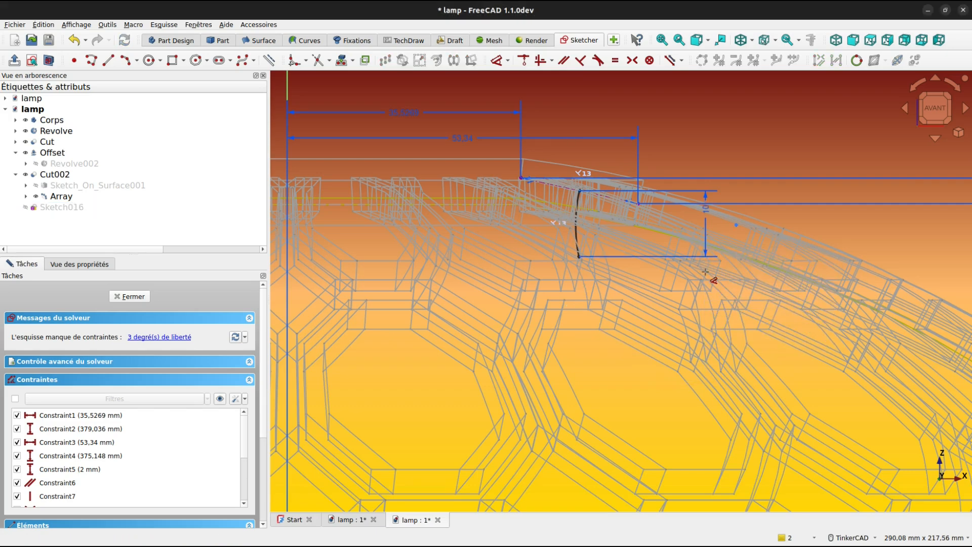
{"action": "key", "text": "Escape"}
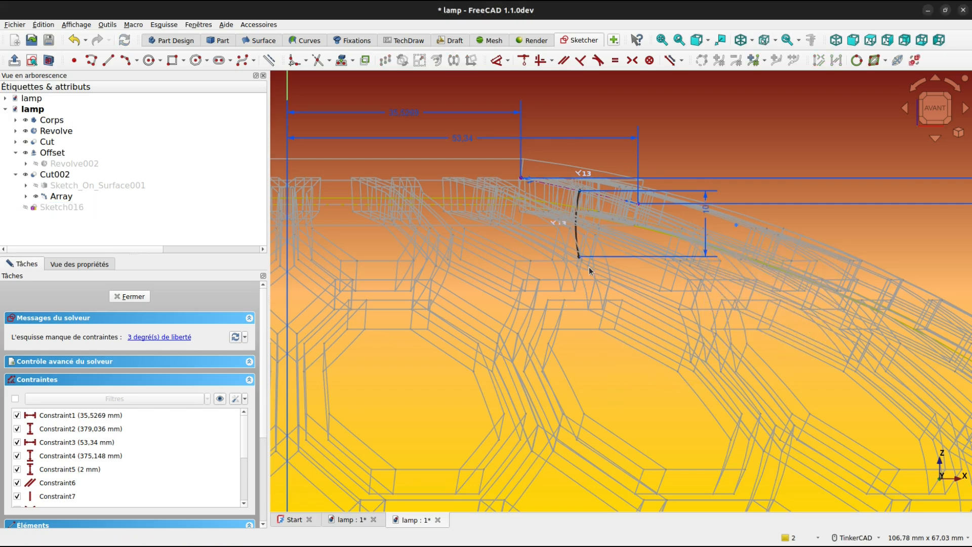
Reshape the upper arc by repositioning its free lower end and its centre point
{"action": "left_click_drag", "start_coordinate": [580, 255], "coordinate": [688, 255]}
{"action": "mouse_move", "coordinate": [749, 230]}
{"action": "left_mouse_down"}
{"action": "mouse_move", "coordinate": [769, 197]}
{"action": "mouse_move", "coordinate": [716, 226]}
{"action": "mouse_move", "coordinate": [645, 226]}
{"action": "left_mouse_up"}
Set the horizontal distance from the vertical axis to the lower arc's free end to 29 mm
{"action": "scroll", "coordinate": [573, 450], "scroll_direction": "down", "scroll_amount": 3}
{"action": "mouse_move", "coordinate": [601, 461]}
{"action": "middle_mouse_down"}
{"action": "mouse_move", "coordinate": [626, 249]}
{"action": "mouse_move", "coordinate": [620, 51]}
{"action": "middle_mouse_up"}
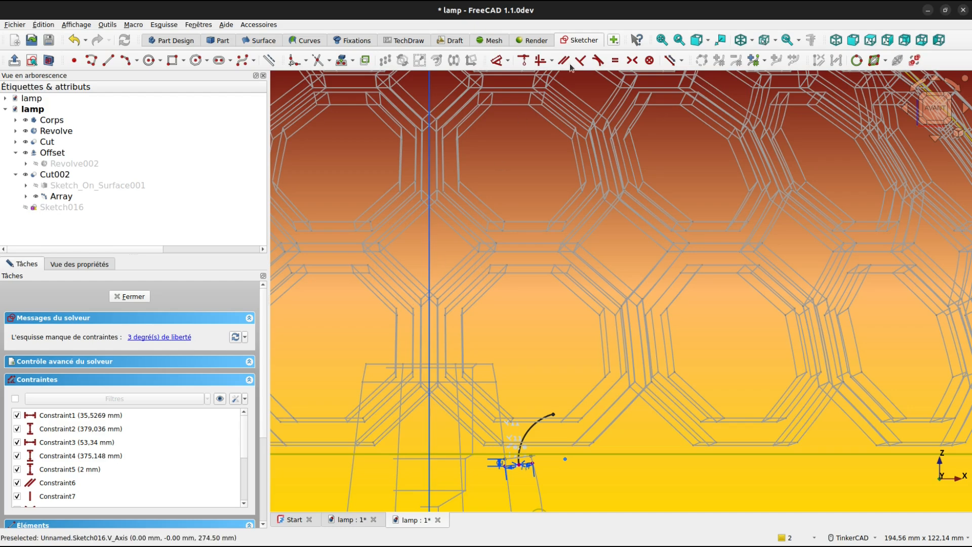
{"action": "left_click", "coordinate": [496, 60]}
{"action": "left_click", "coordinate": [553, 415]}
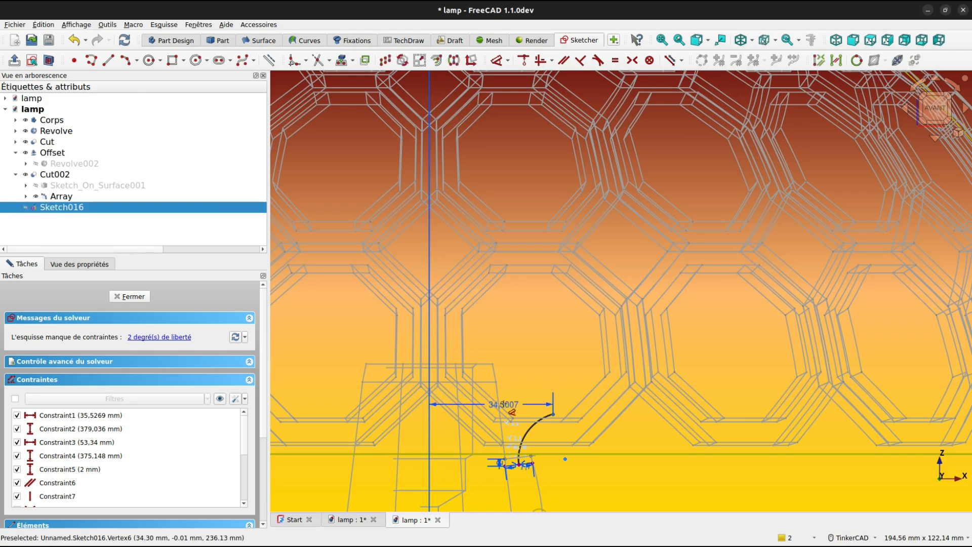
{"action": "left_click", "coordinate": [504, 407]}
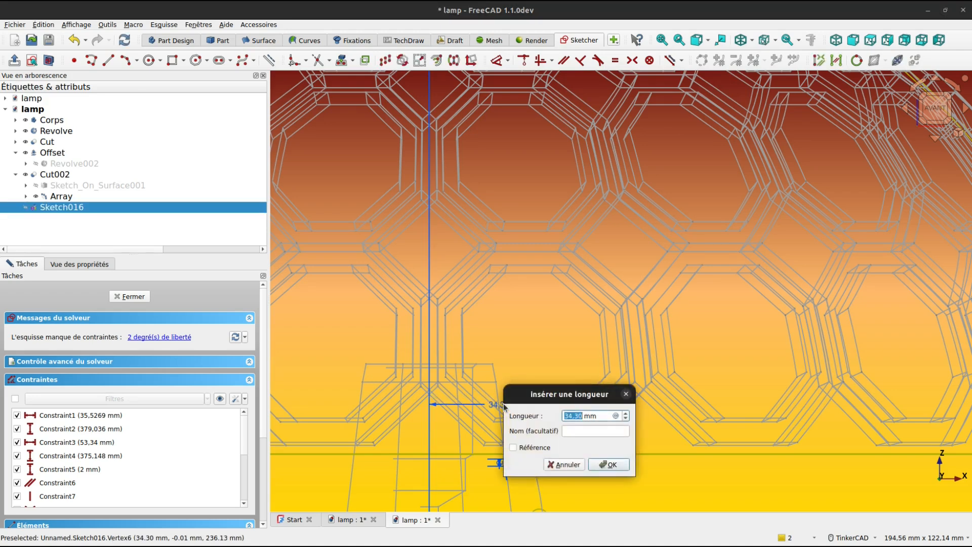
{"action": "type", "text": "2"}
{"action": "type", "text": "9"}
{"action": "key", "text": "Return"}
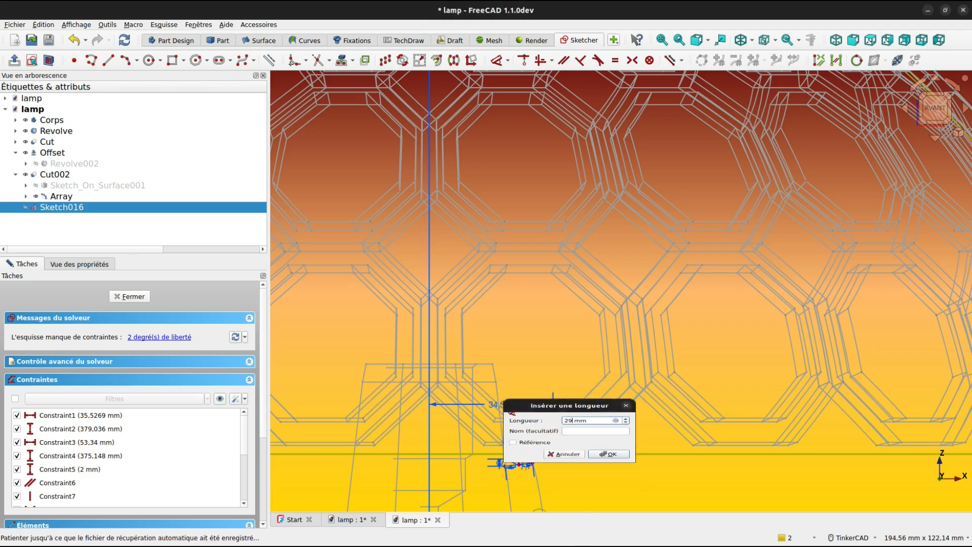
Draw a three-point arc from the lower arc's free end up to about (62.5, 318) mm, bulging outward
{"action": "scroll", "coordinate": [611, 306], "scroll_direction": "down", "scroll_amount": 5}
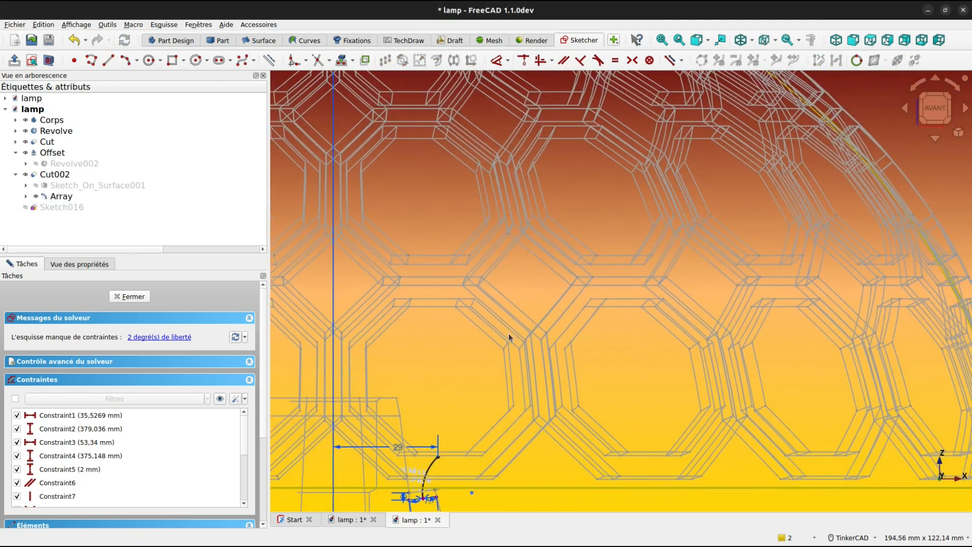
{"action": "middle_click_drag", "start_coordinate": [561, 299], "coordinate": [582, 324]}
{"action": "key", "text": "d"}
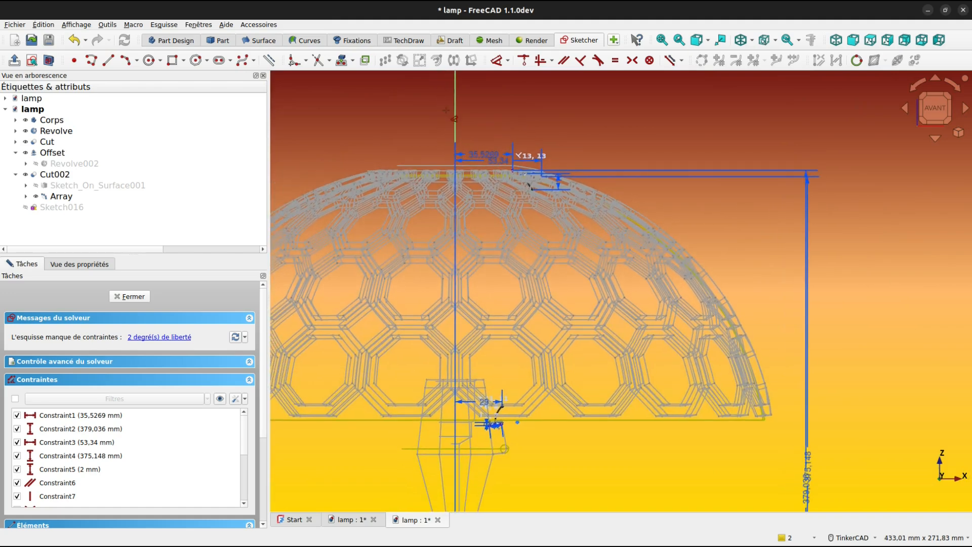
{"action": "left_click", "coordinate": [127, 61]}
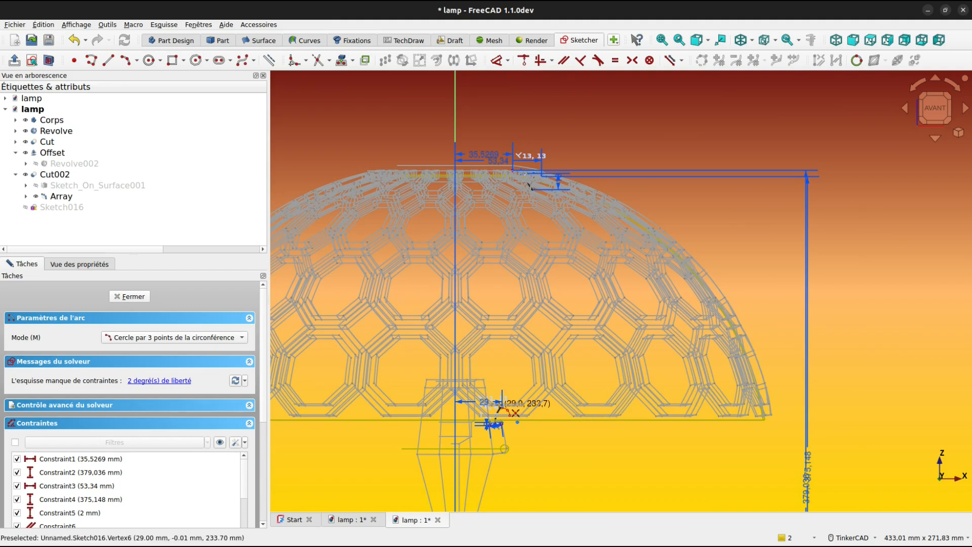
{"action": "left_click", "coordinate": [502, 405]}
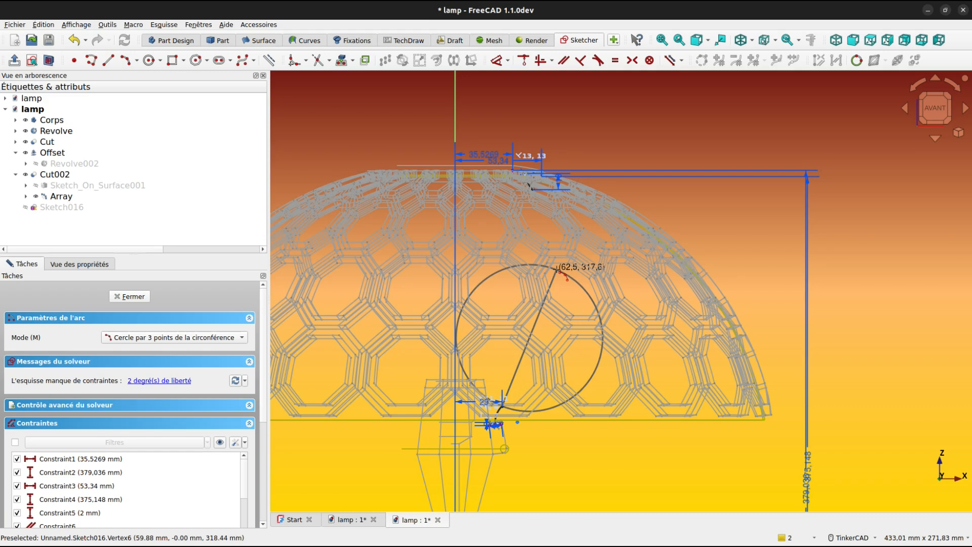
{"action": "left_click", "coordinate": [559, 270]}
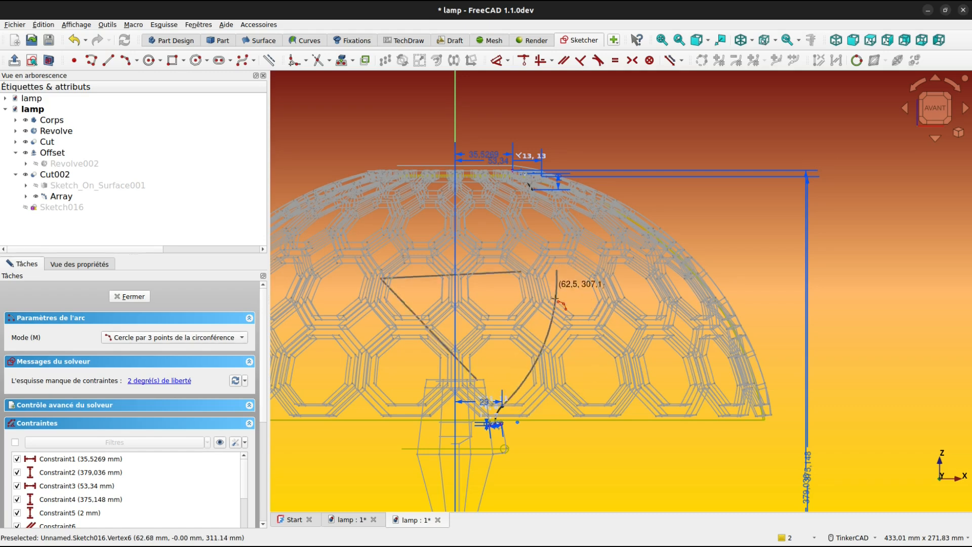
{"action": "left_click", "coordinate": [546, 347]}
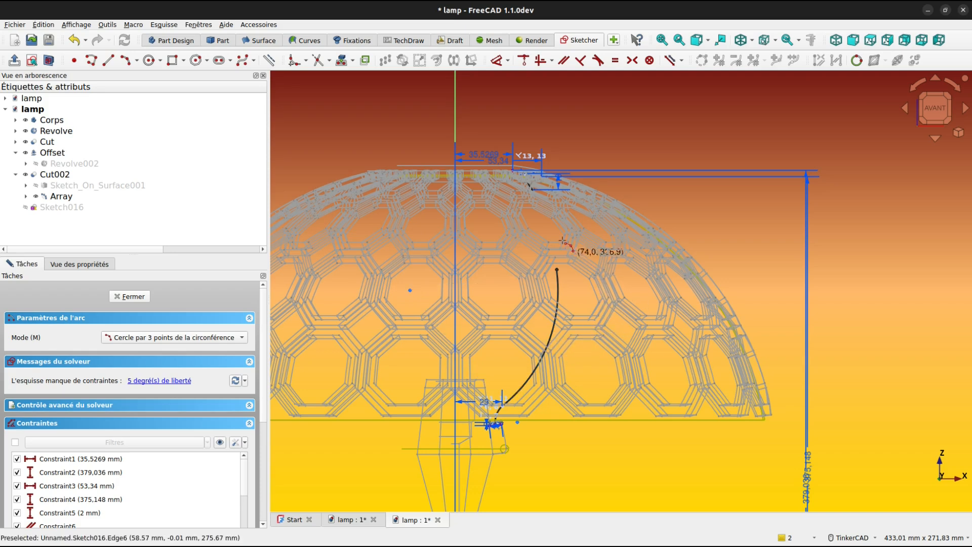
Draw a second large three-point arc joining the upper arc's lower end to the new arc's upper end
{"action": "left_click", "coordinate": [533, 191]}
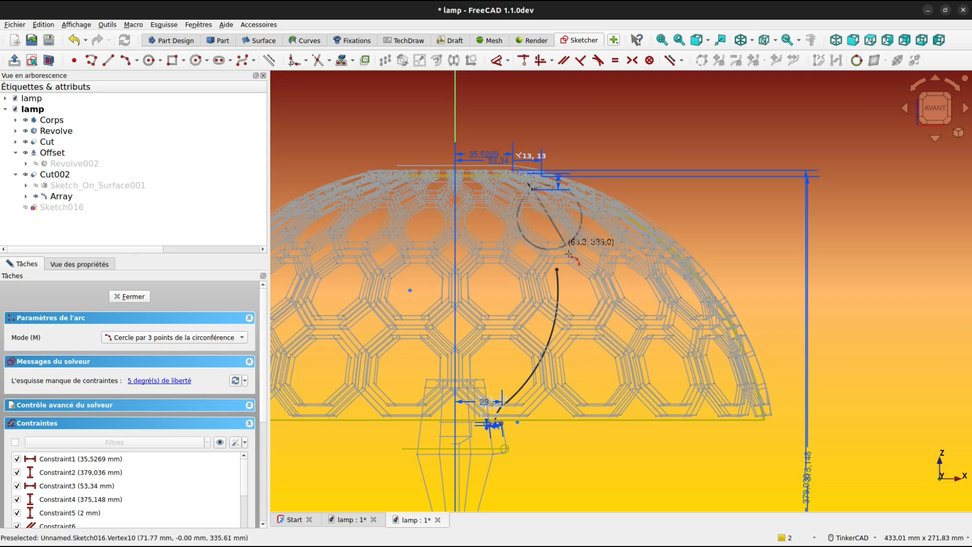
{"action": "left_click", "coordinate": [557, 268]}
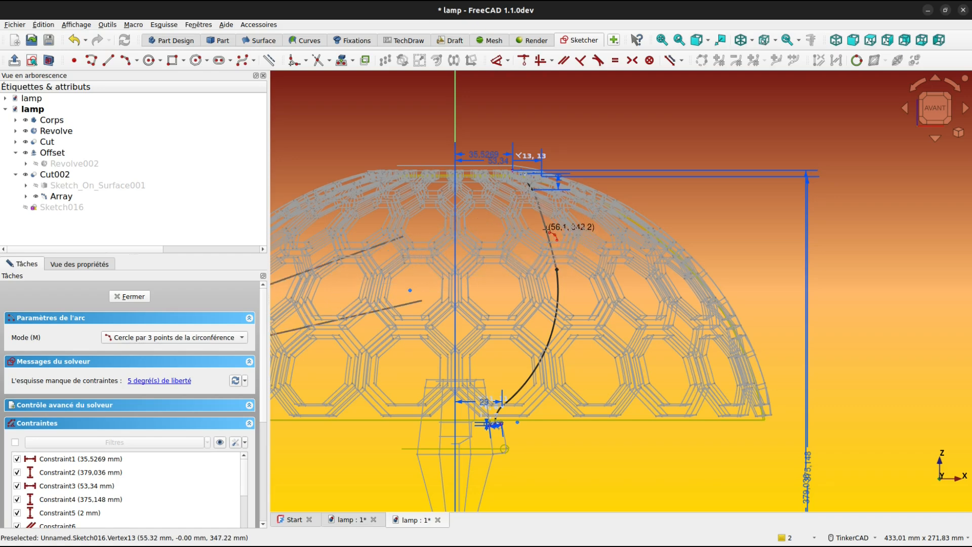
{"action": "scroll", "coordinate": [550, 229], "scroll_direction": "up", "scroll_amount": 5}
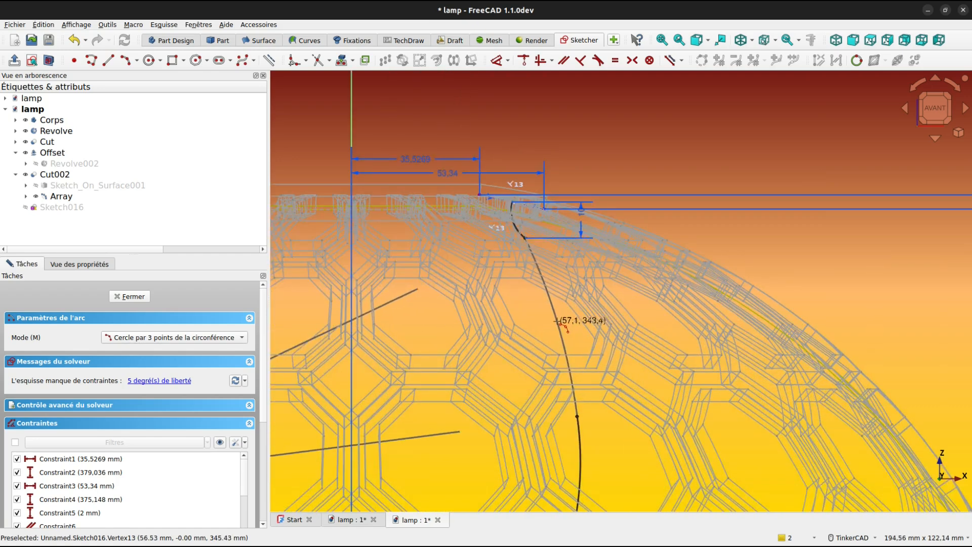
{"action": "left_click", "coordinate": [532, 249]}
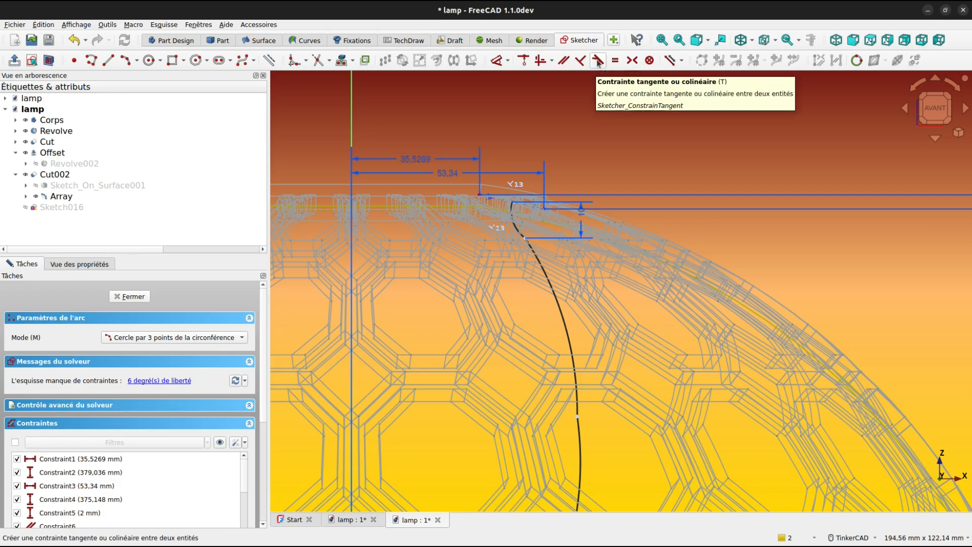
Constrain each pair of neighbouring arcs in the chain to be tangent at all three junctions
{"action": "left_click", "coordinate": [581, 60]}
{"action": "left_click", "coordinate": [513, 217]}
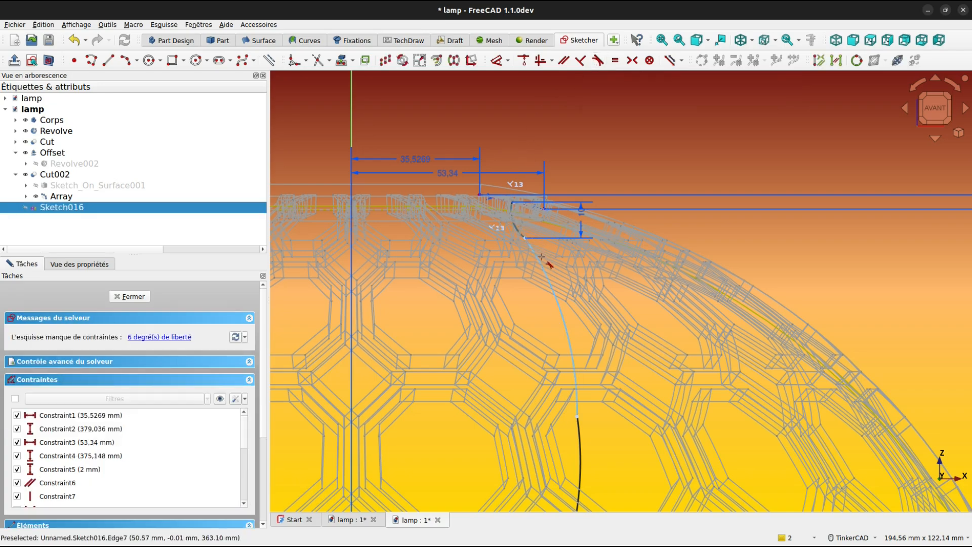
{"action": "left_click", "coordinate": [542, 257]}
{"action": "middle_click_drag", "start_coordinate": [613, 402], "coordinate": [659, 71]}
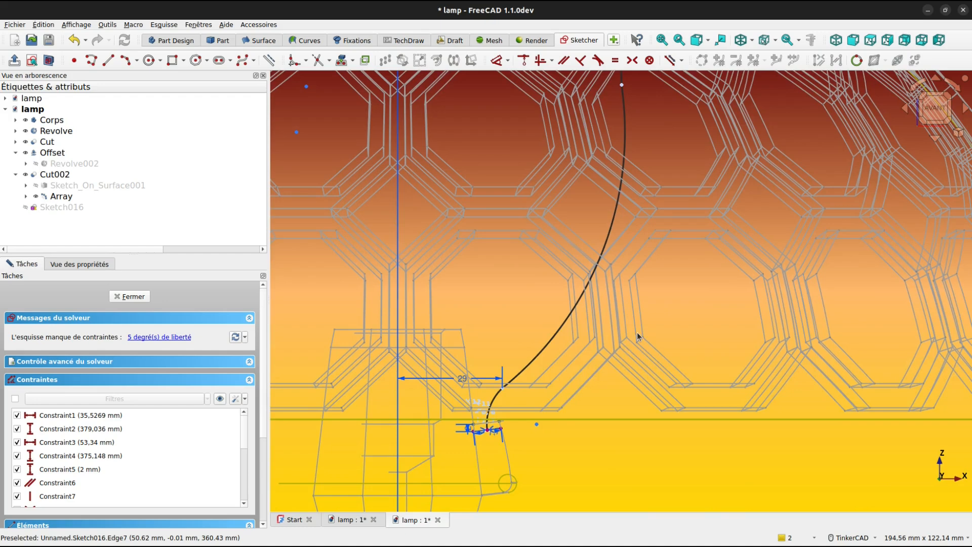
{"action": "left_click", "coordinate": [491, 397]}
{"action": "left_click", "coordinate": [525, 374]}
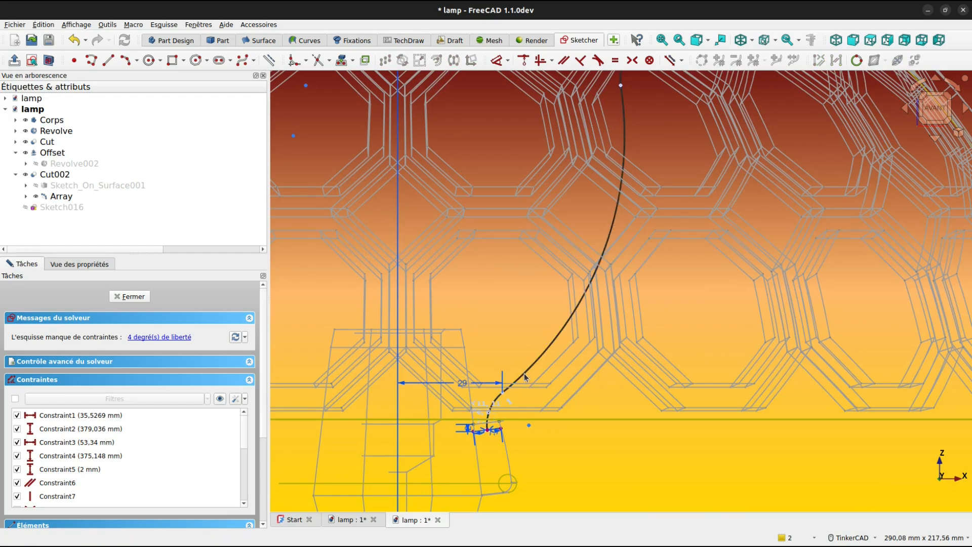
{"action": "middle_click_drag", "start_coordinate": [701, 209], "coordinate": [667, 307]}
{"action": "left_click", "coordinate": [603, 241]}
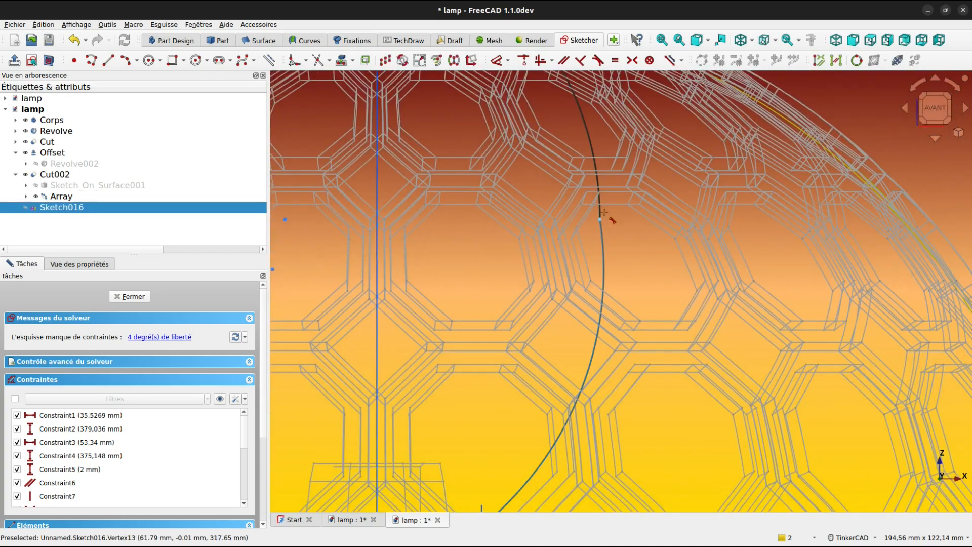
{"action": "left_click", "coordinate": [604, 205]}
{"action": "scroll", "coordinate": [676, 380], "scroll_direction": "down", "scroll_amount": 5}
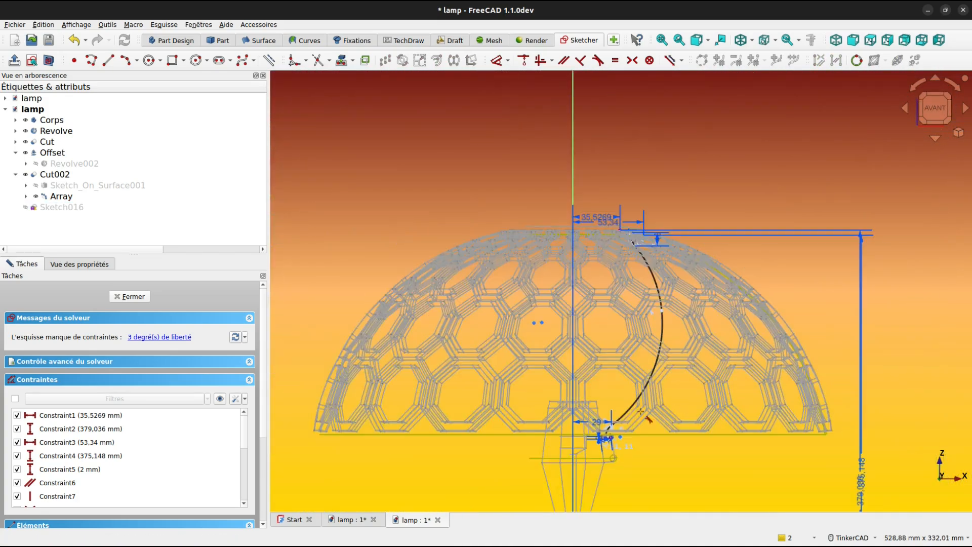
{"action": "scroll", "coordinate": [605, 381], "scroll_direction": "up", "scroll_amount": 6}
{"action": "scroll", "coordinate": [604, 381], "scroll_direction": "up", "scroll_amount": 8}
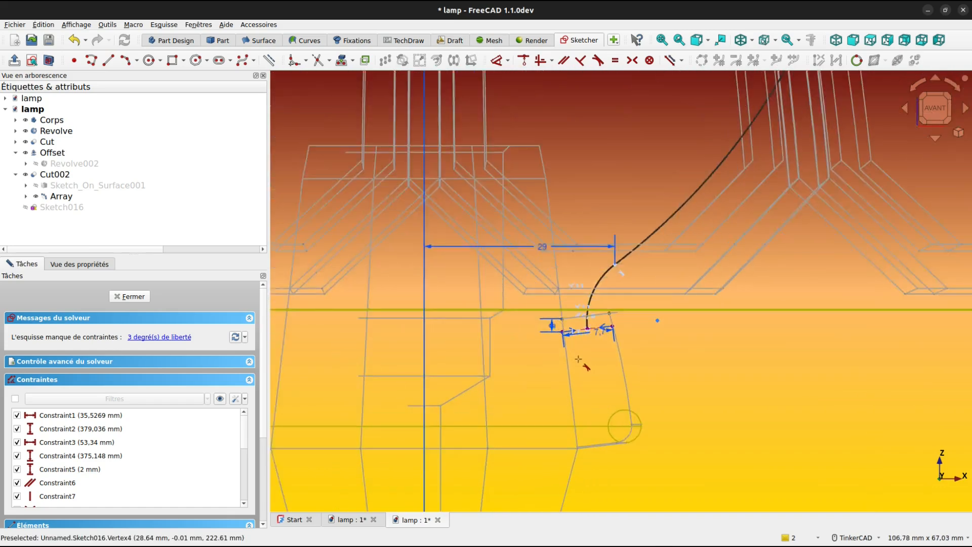
{"action": "key", "text": "t"}
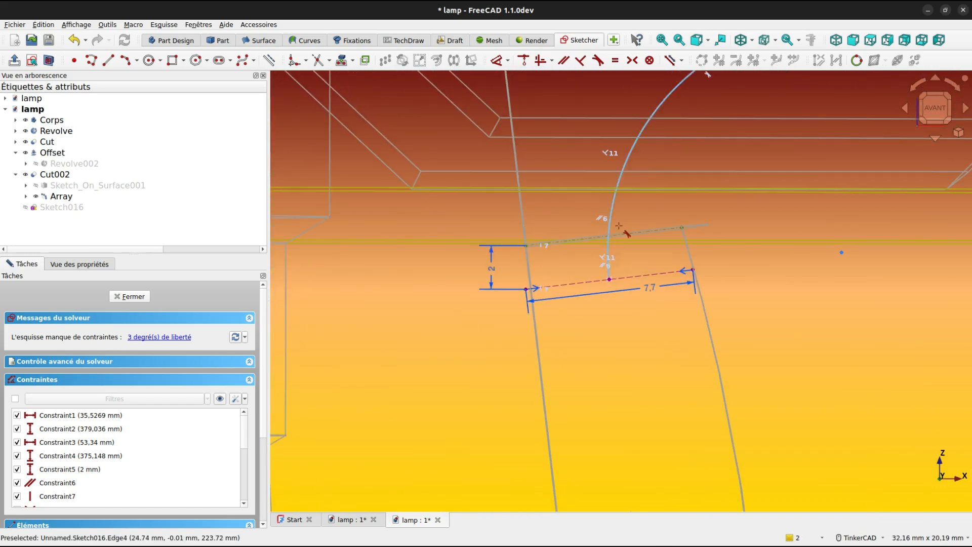
{"action": "left_click", "coordinate": [614, 219]}
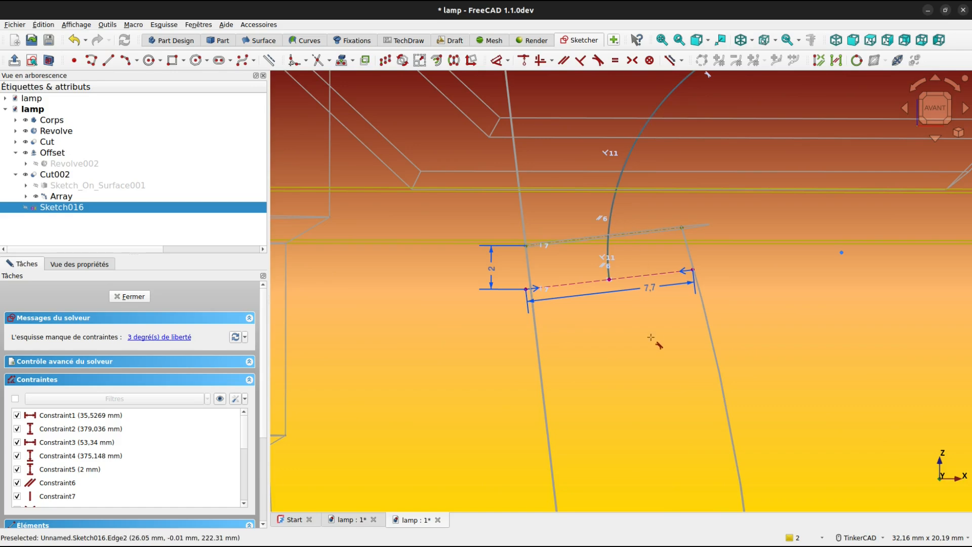
{"action": "scroll", "coordinate": [651, 337], "scroll_direction": "down", "scroll_amount": 10}
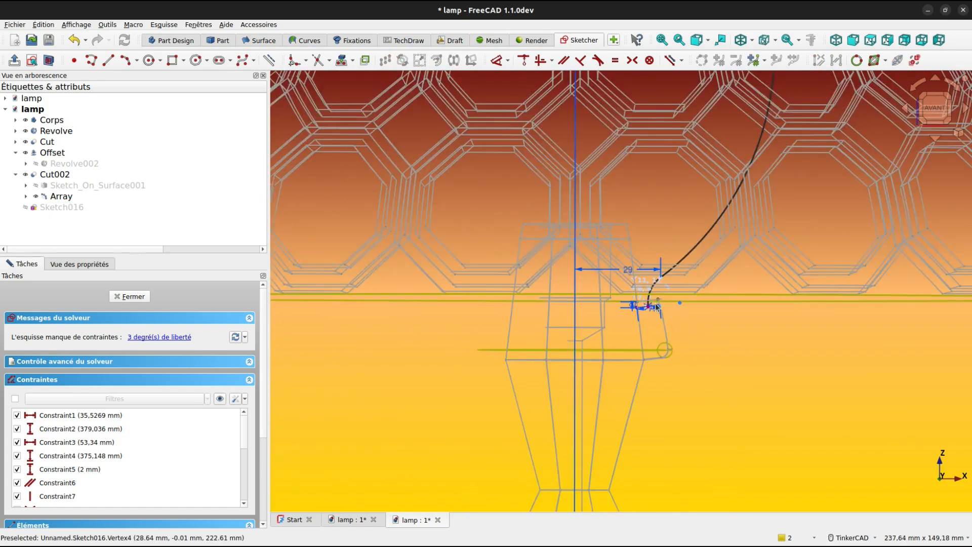
Set the radius of the lower large arc to 96.5 mm
{"action": "mouse_move", "coordinate": [729, 250]}
{"action": "middle_mouse_down"}
{"action": "mouse_move", "coordinate": [650, 406]}
{"action": "mouse_move", "coordinate": [638, 411]}
{"action": "middle_mouse_up"}
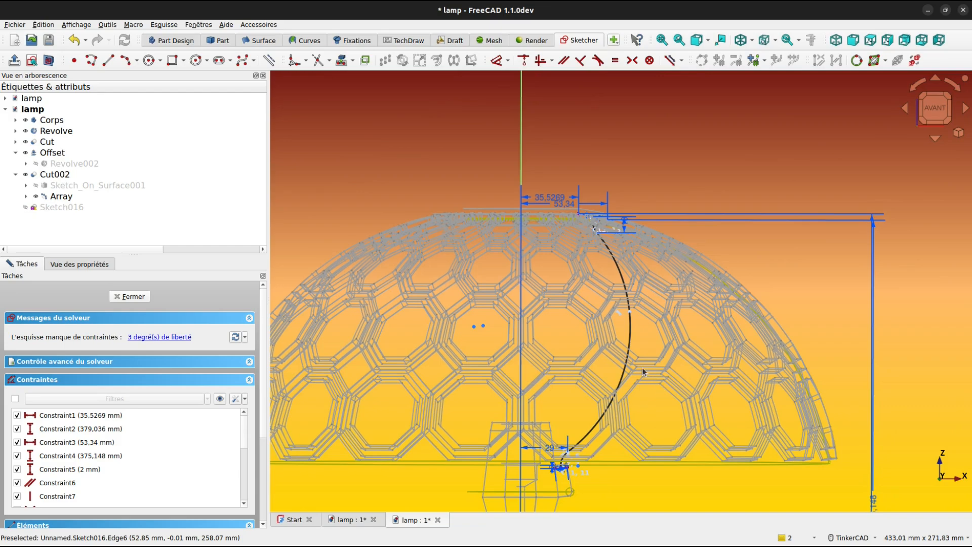
{"action": "scroll", "coordinate": [643, 372], "scroll_direction": "up", "scroll_amount": 2}
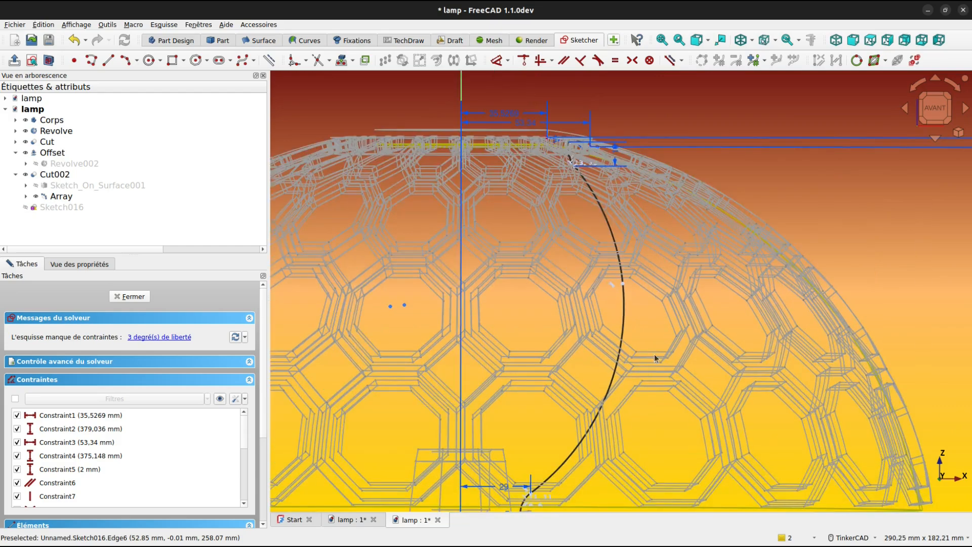
{"action": "mouse_move", "coordinate": [678, 328]}
{"action": "middle_mouse_down"}
{"action": "mouse_move", "coordinate": [707, 407]}
{"action": "mouse_move", "coordinate": [694, 303]}
{"action": "middle_mouse_up"}
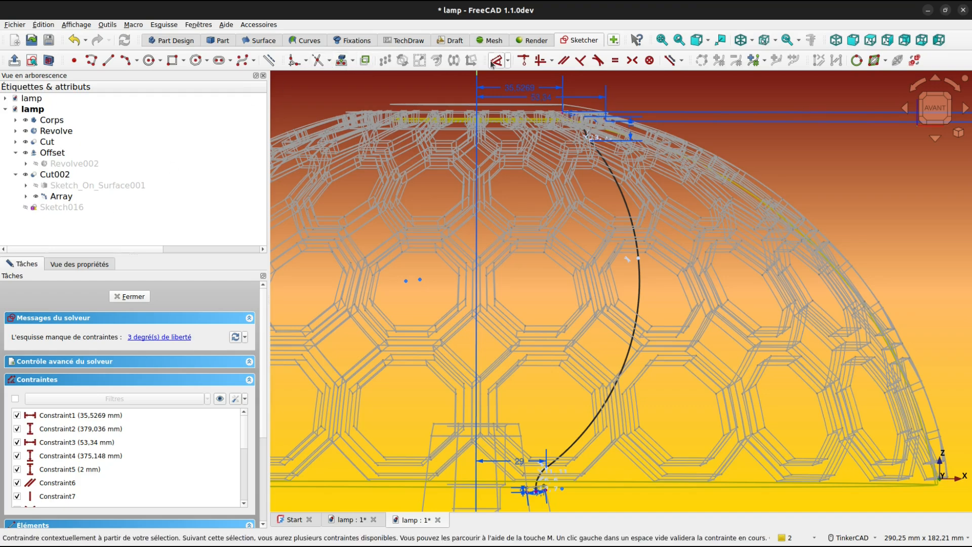
{"action": "left_click", "coordinate": [623, 366]}
{"action": "key", "text": "d"}
{"action": "left_click", "coordinate": [573, 352]}
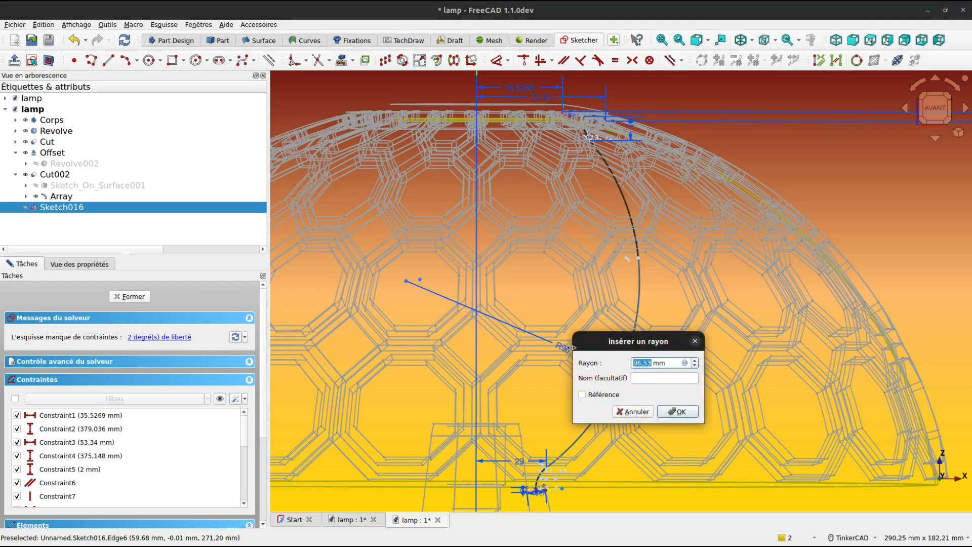
{"action": "type", "text": "9"}
{"action": "key", "text": "Return"}
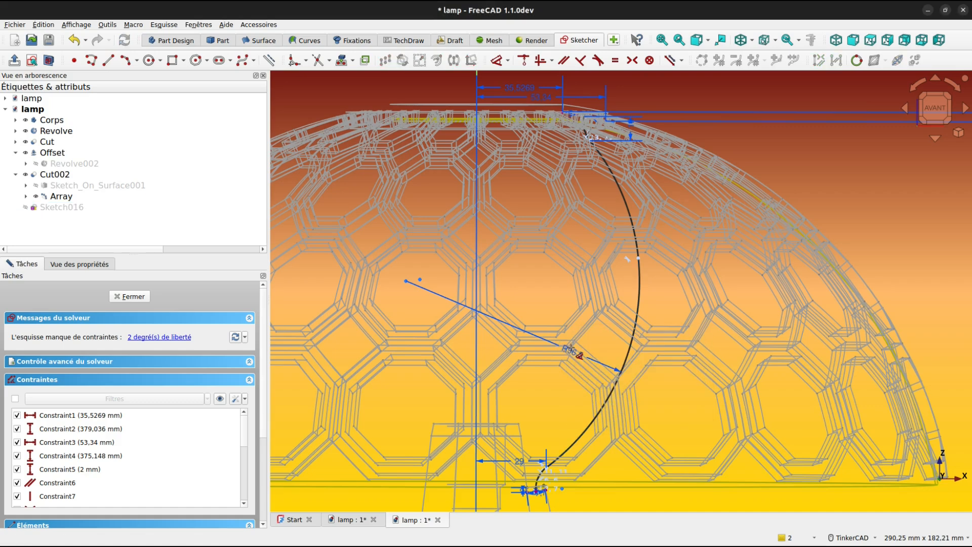
Set the radius of the upper large arc to 90.1 mm
{"action": "left_click", "coordinate": [621, 188]}
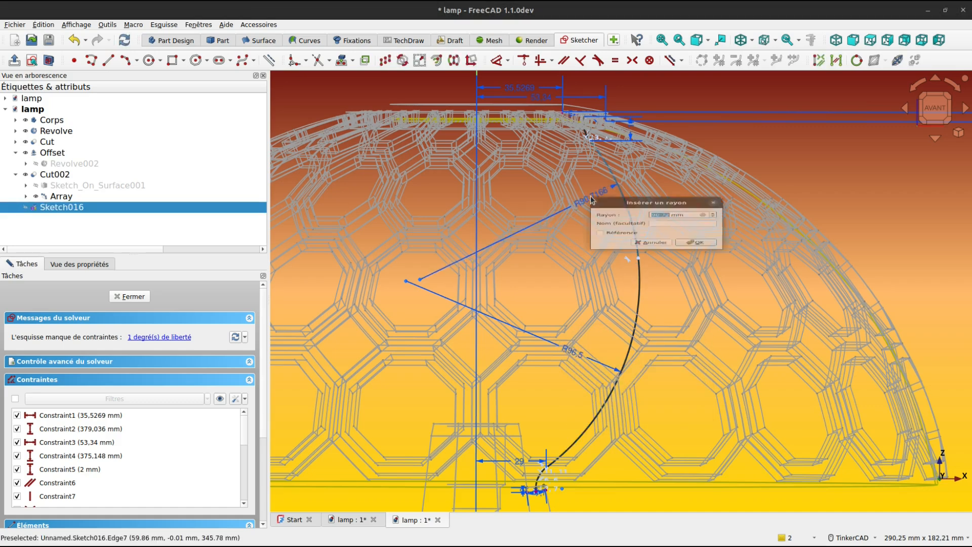
{"action": "type", "text": "9"}
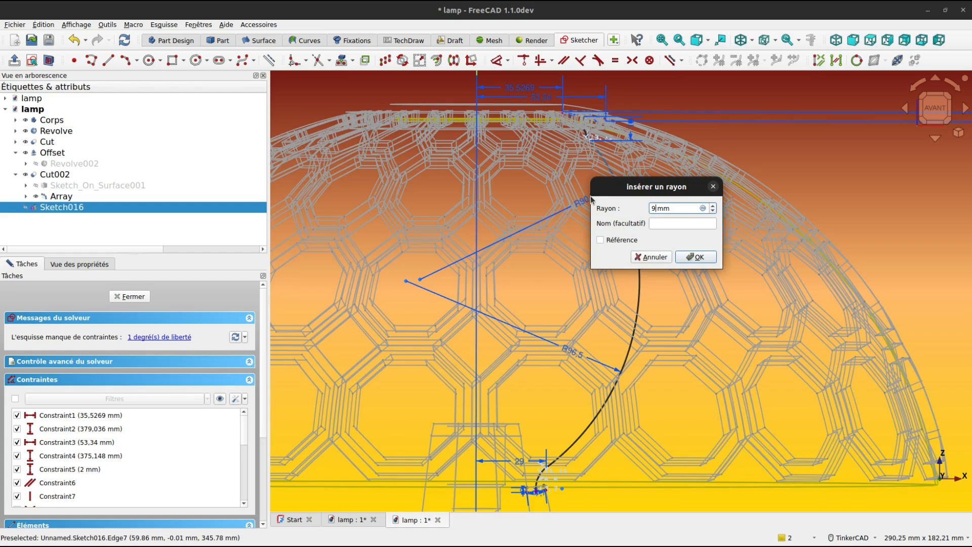
{"action": "key", "text": "Return"}
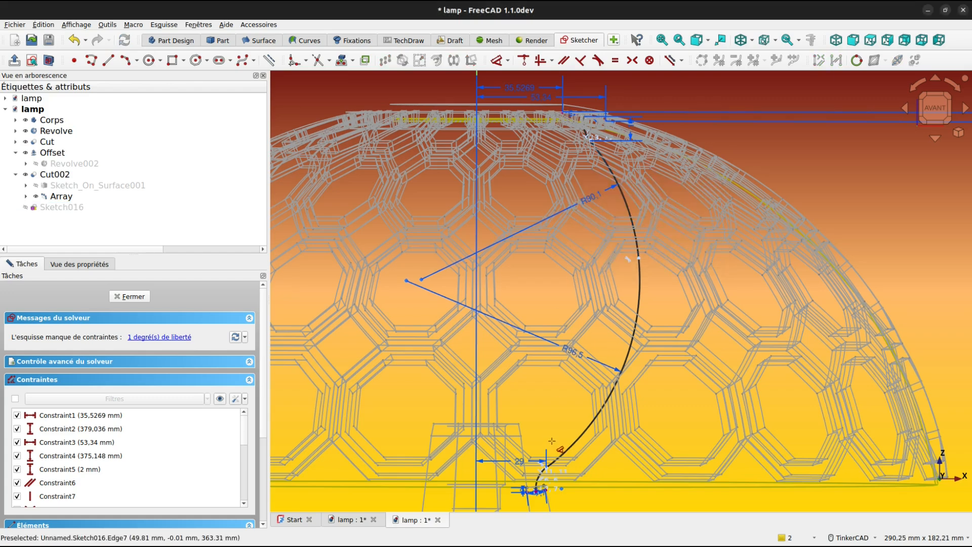
Add a radius dimension to the small arc at the lamp's base
{"action": "scroll", "coordinate": [552, 441], "scroll_direction": "up", "scroll_amount": 5}
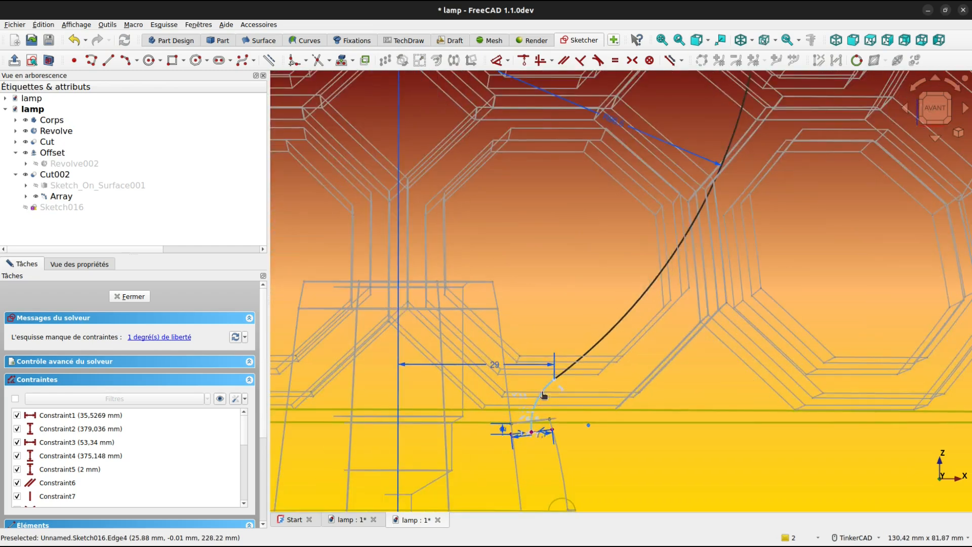
{"action": "left_click", "coordinate": [544, 396]}
{"action": "left_click", "coordinate": [526, 396]}
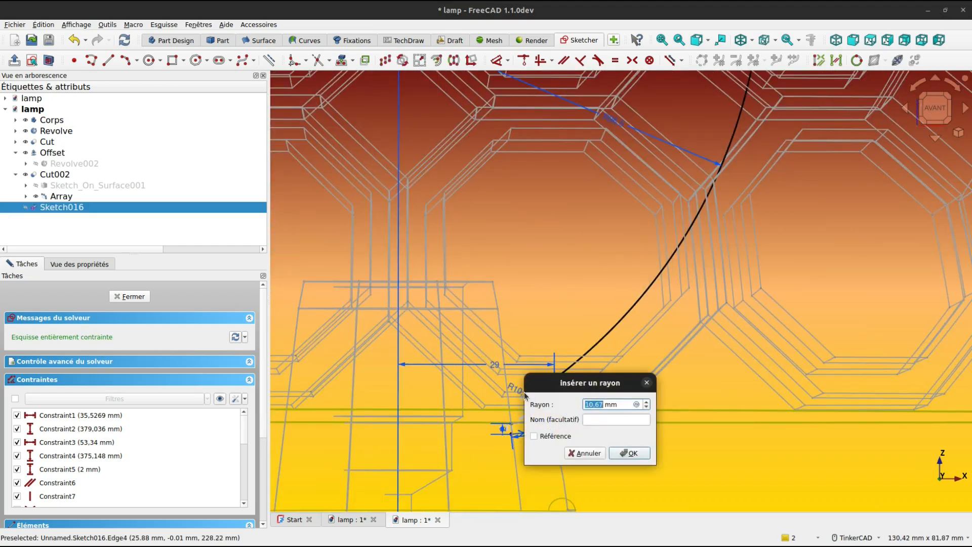
{"action": "type", "text": "1"}
{"action": "key", "text": "Return"}
Examine the arc chain and its junction with the small arc at the lampshade's top
{"action": "scroll", "coordinate": [551, 280], "scroll_direction": "down", "scroll_amount": 4}
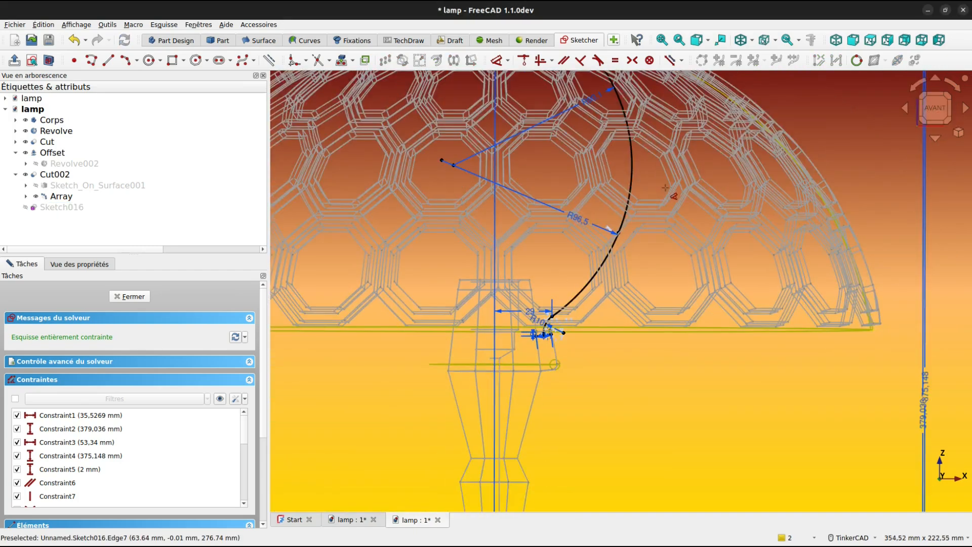
{"action": "mouse_move", "coordinate": [666, 188]}
{"action": "middle_mouse_down"}
{"action": "mouse_move", "coordinate": [636, 416]}
{"action": "mouse_move", "coordinate": [641, 463]}
{"action": "middle_mouse_up"}
{"action": "scroll", "coordinate": [579, 349], "scroll_direction": "up", "scroll_amount": 5}
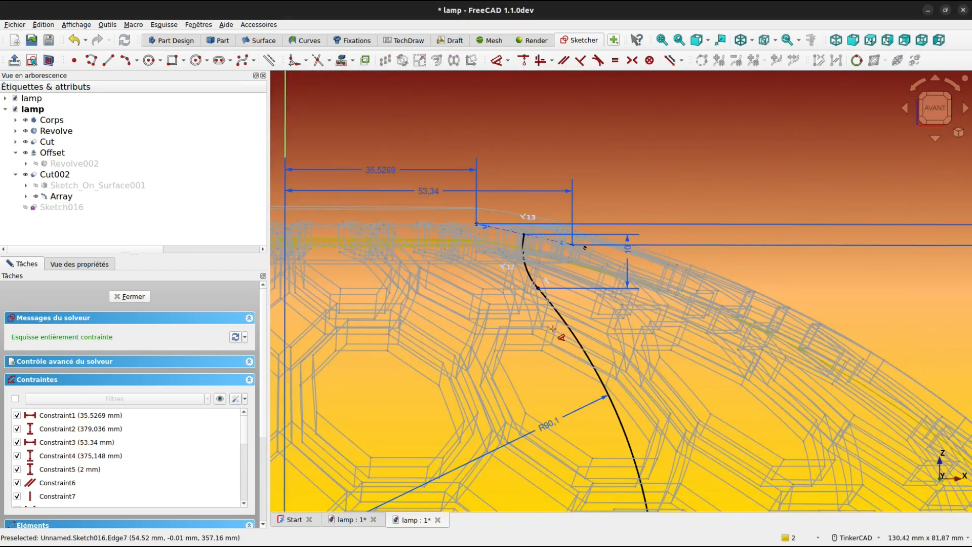
{"action": "scroll", "coordinate": [553, 328], "scroll_direction": "up", "scroll_amount": 3}
{"action": "scroll", "coordinate": [500, 340], "scroll_direction": "up", "scroll_amount": 1}
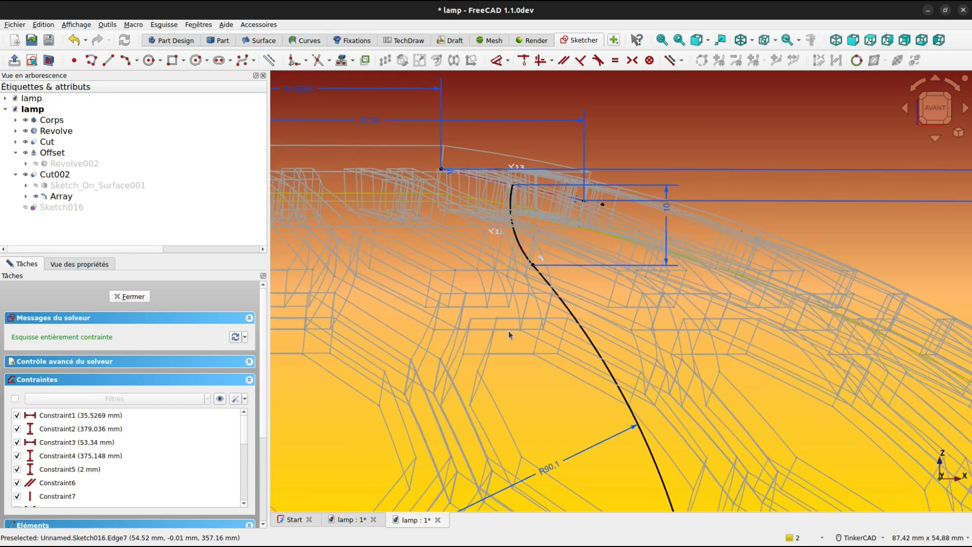
{"action": "scroll", "coordinate": [508, 330], "scroll_direction": "down", "scroll_amount": 3}
{"action": "scroll", "coordinate": [509, 330], "scroll_direction": "up", "scroll_amount": 1}
{"action": "middle_click_drag", "start_coordinate": [642, 287], "coordinate": [695, 314]}
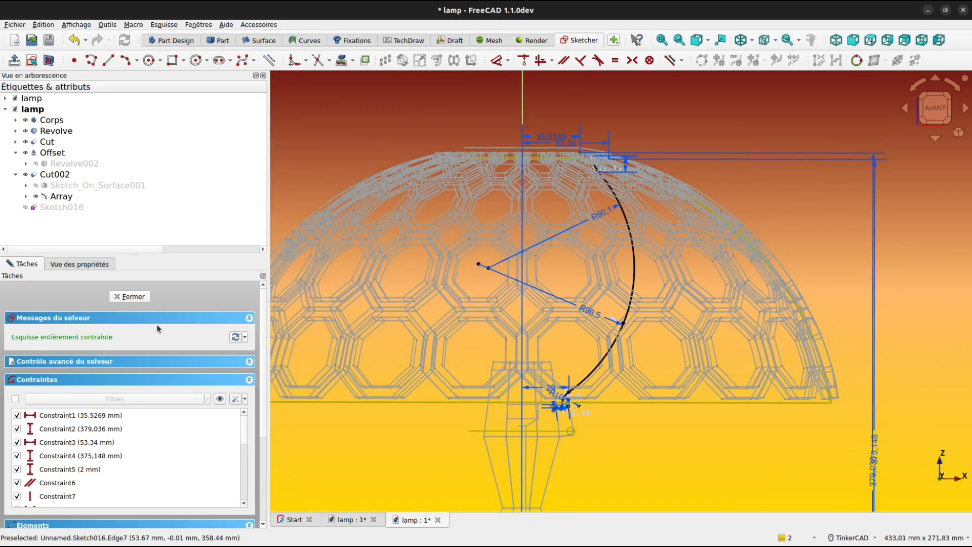
Finish the arc-chain sketch and rename it as chemin de balayage
{"action": "left_click", "coordinate": [130, 297]}
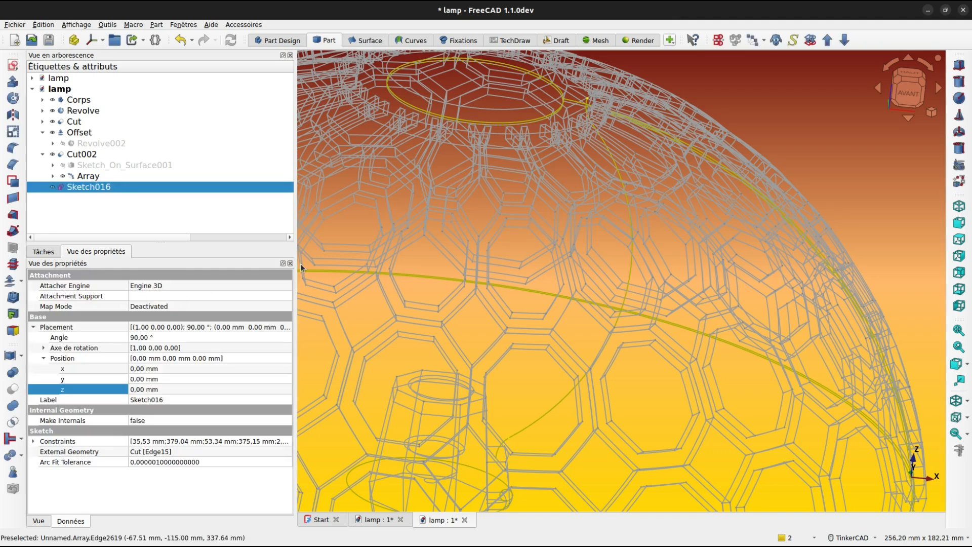
{"action": "left_click", "coordinate": [110, 190]}
{"action": "type", "text": "chemin de balayage"}
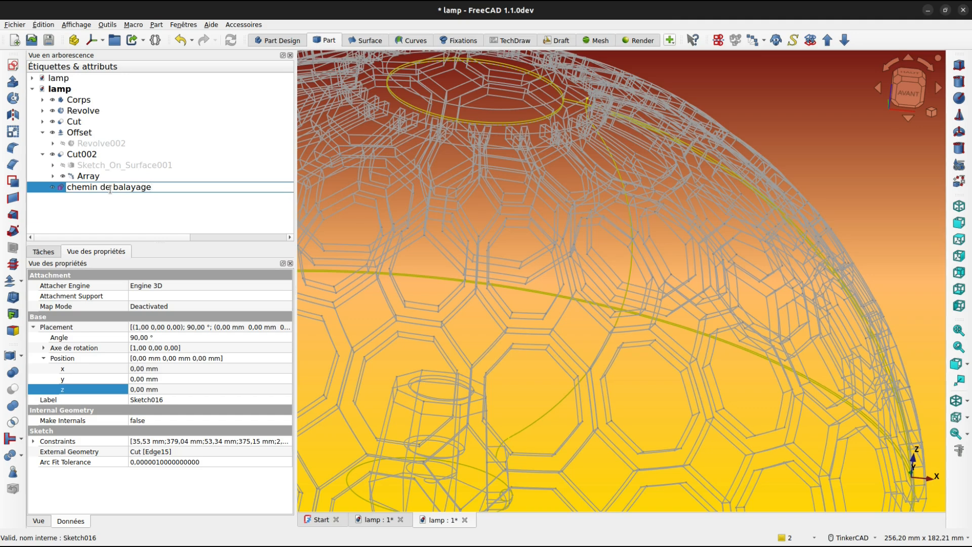
{"action": "key", "text": "Return"}
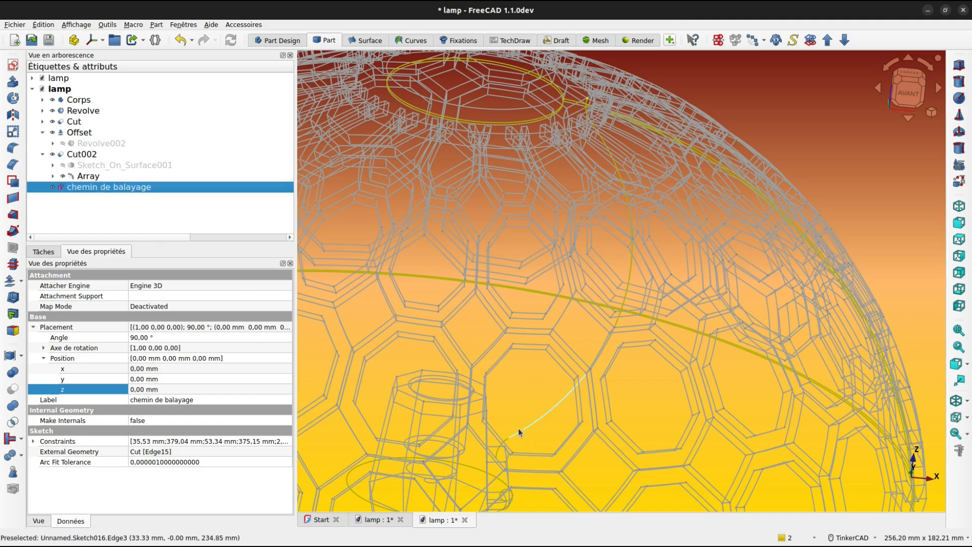
Create a new sketch attached normal to the edge at the lower end of the path's small arc near the lamp's base
{"action": "middle_click_drag", "start_coordinate": [517, 430], "coordinate": [501, 275]}
{"action": "right_click_drag", "start_coordinate": [503, 318], "coordinate": [505, 325]}
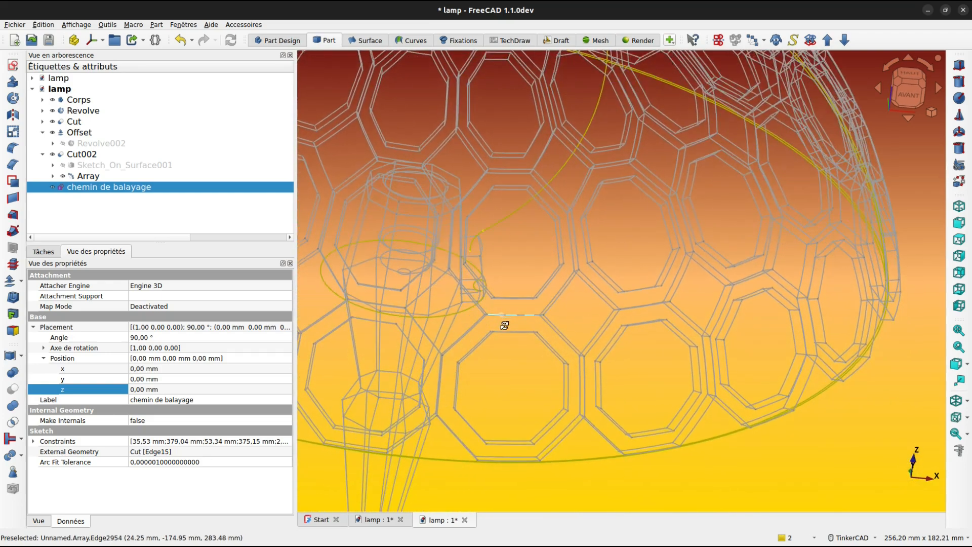
{"action": "scroll", "coordinate": [481, 263], "scroll_direction": "up", "scroll_amount": 5}
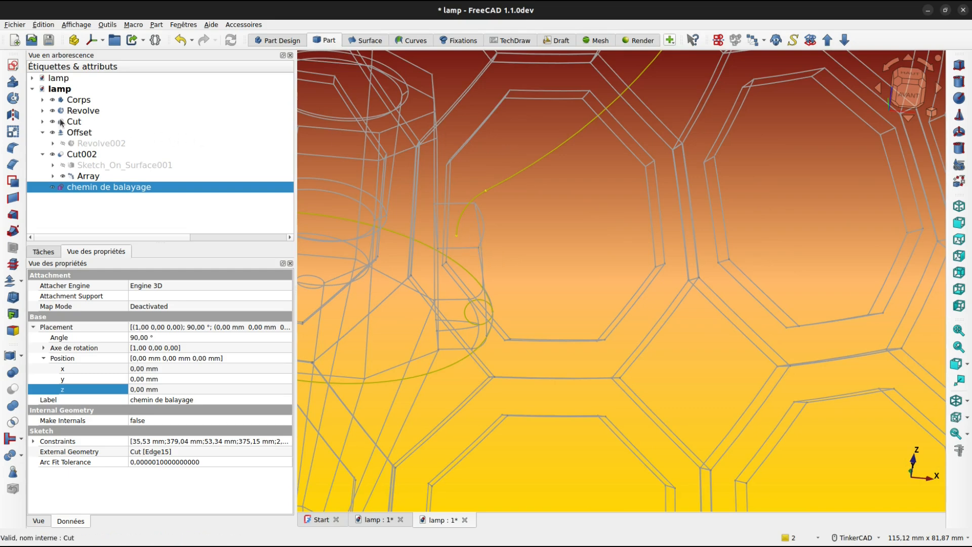
{"action": "scroll", "coordinate": [479, 256], "scroll_direction": "up", "scroll_amount": 4}
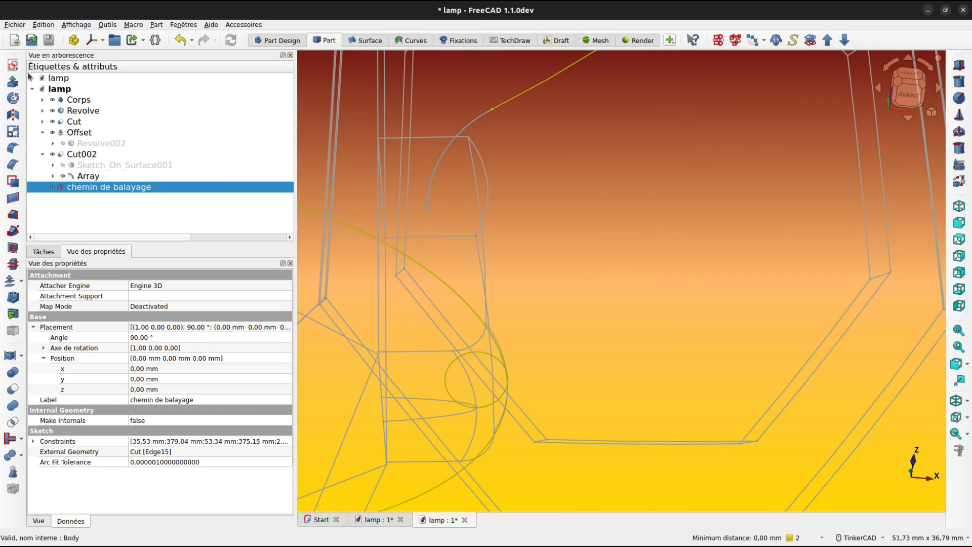
{"action": "left_click", "coordinate": [13, 66]}
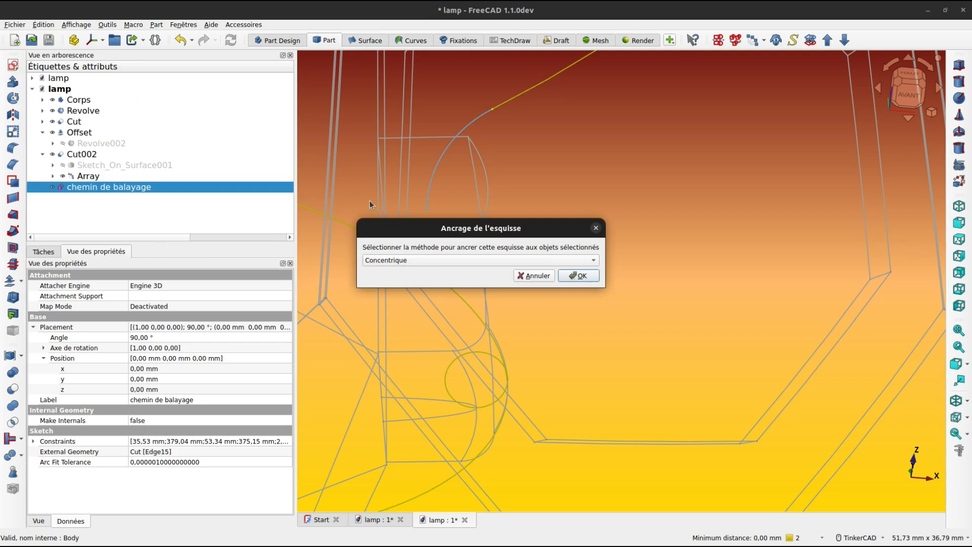
{"action": "left_click", "coordinate": [424, 261]}
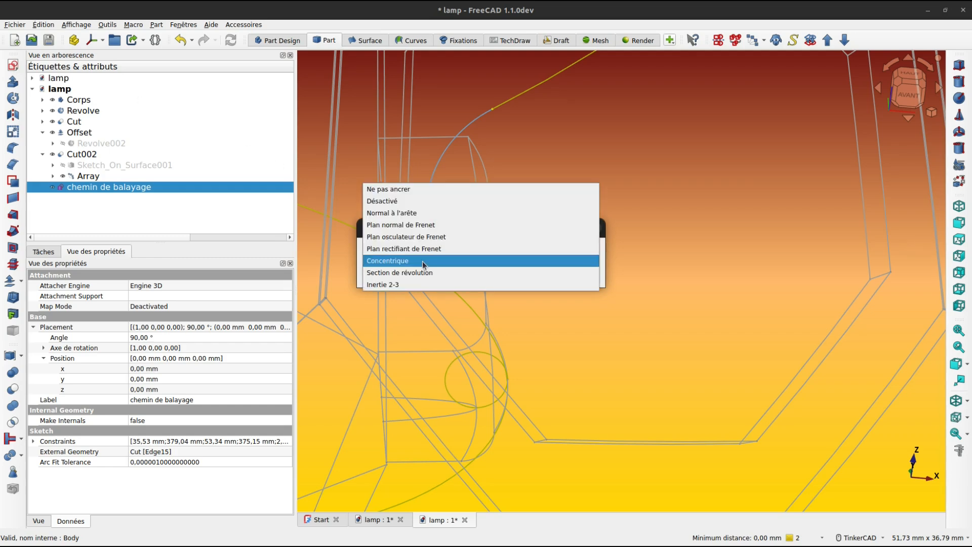
{"action": "left_click", "coordinate": [411, 214]}
{"action": "left_click", "coordinate": [585, 275]}
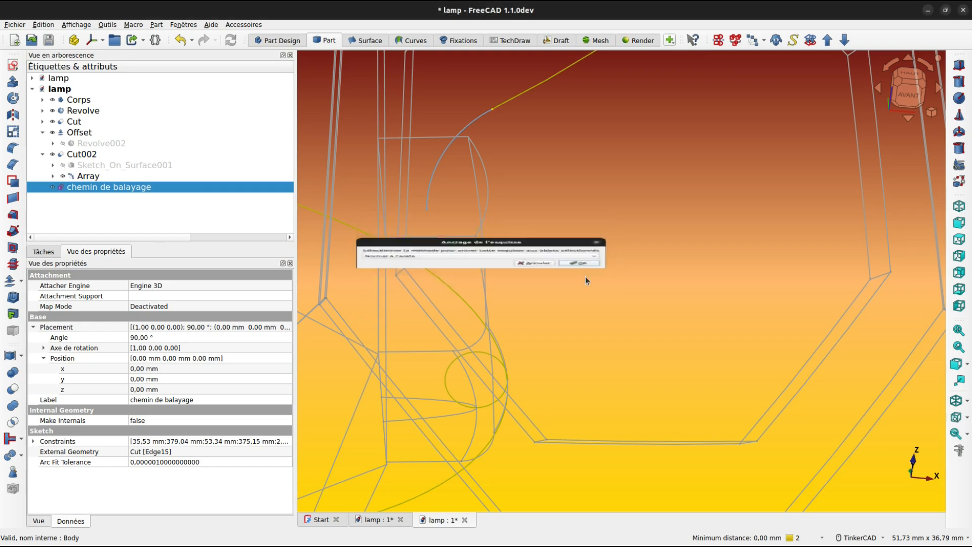
Draw an 8-sided polygon centred on the sketch origin with a radius of 3 mm
{"action": "scroll", "coordinate": [648, 259], "scroll_direction": "down", "scroll_amount": 6}
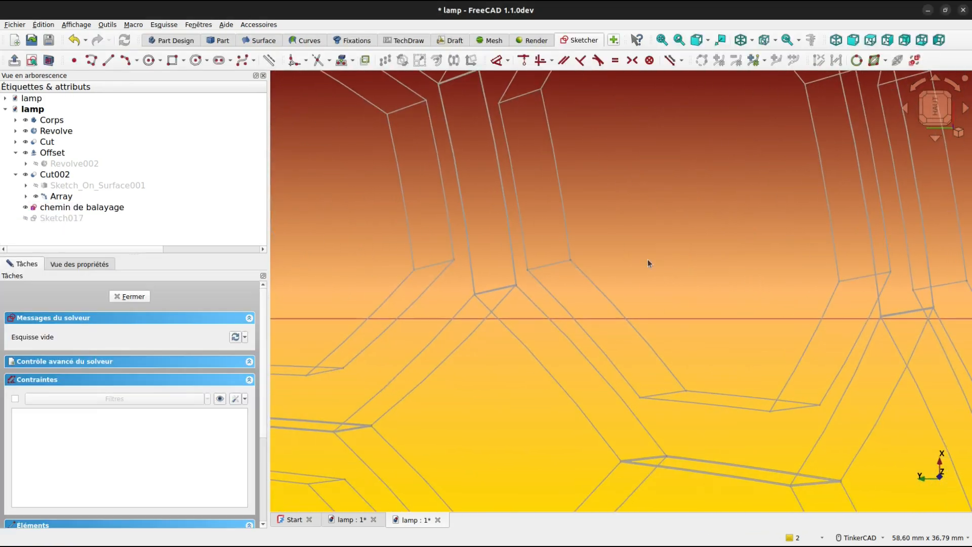
{"action": "scroll", "coordinate": [445, 347], "scroll_direction": "up", "scroll_amount": 5}
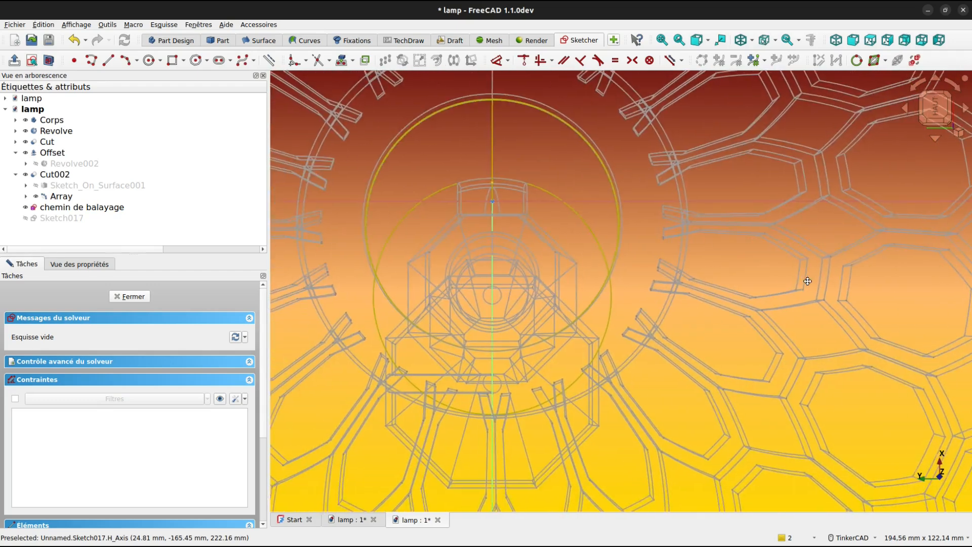
{"action": "scroll", "coordinate": [494, 172], "scroll_direction": "up", "scroll_amount": 3}
{"action": "scroll", "coordinate": [499, 182], "scroll_direction": "up", "scroll_amount": 4}
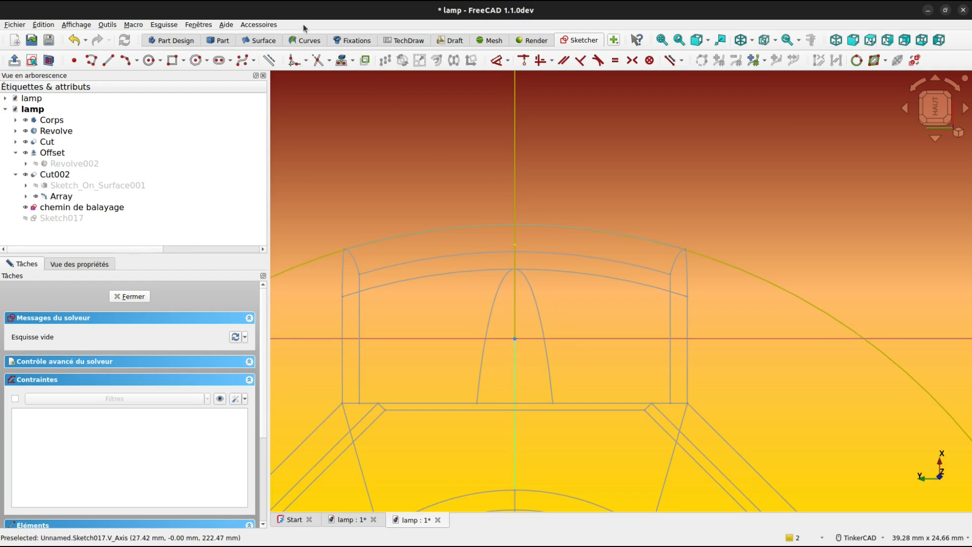
{"action": "left_click", "coordinate": [196, 62]}
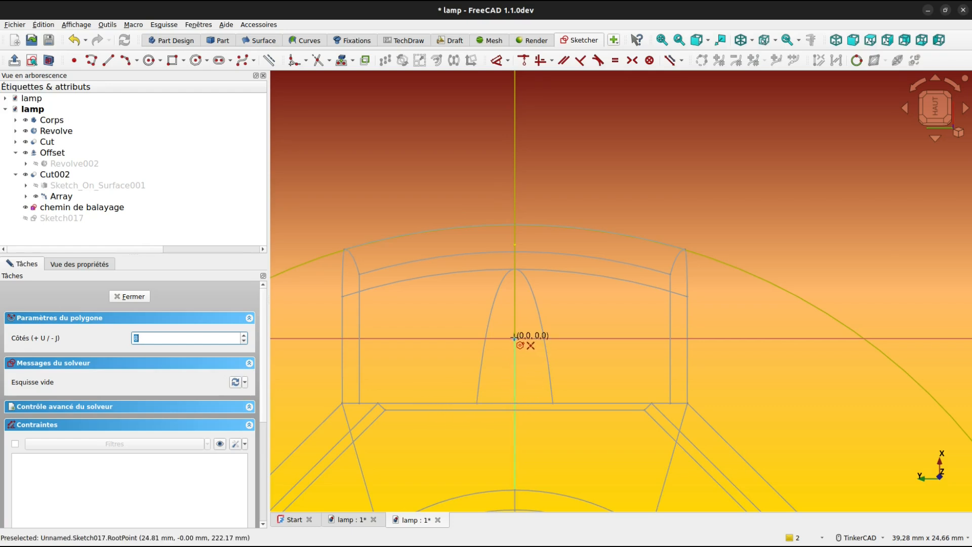
{"action": "left_click", "coordinate": [518, 344]}
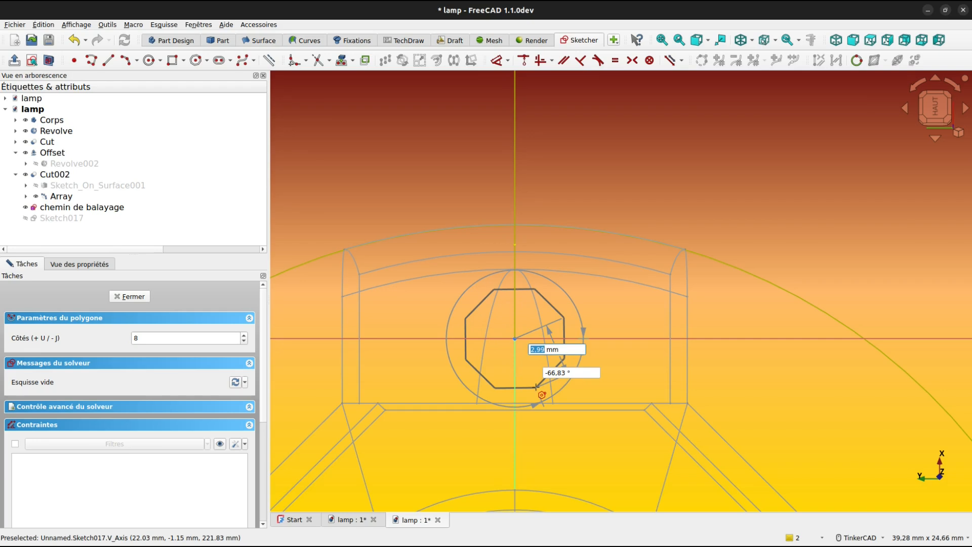
{"action": "type", "text": "3"}
{"action": "key", "text": "Return"}
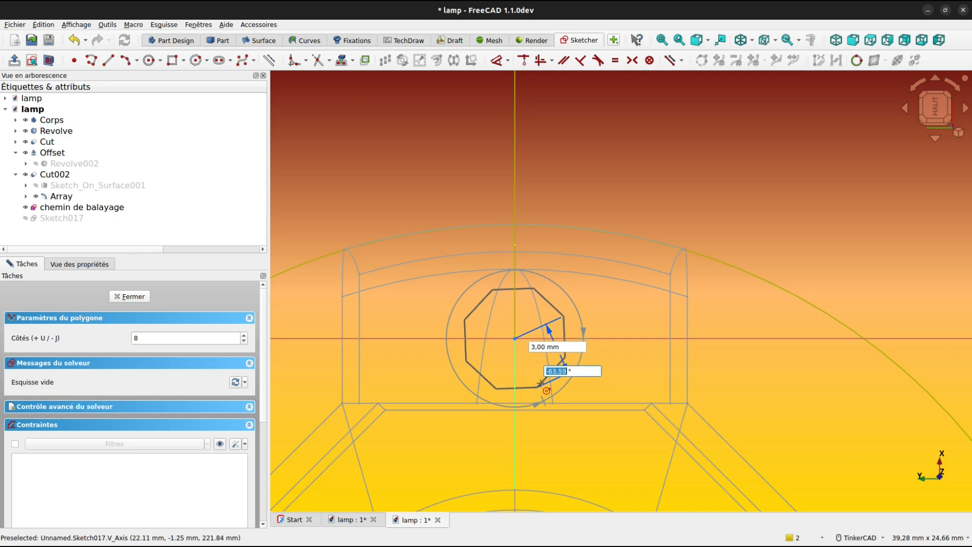
{"action": "left_click", "coordinate": [543, 384]}
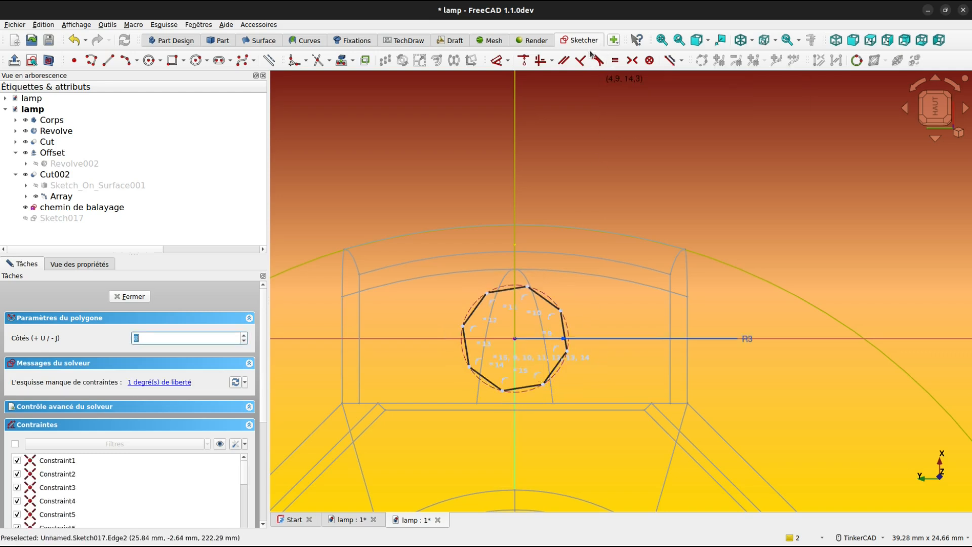
Apply a horizontal constraint to the octagon's lower edge and finish the sketch
{"action": "left_click", "coordinate": [563, 60]}
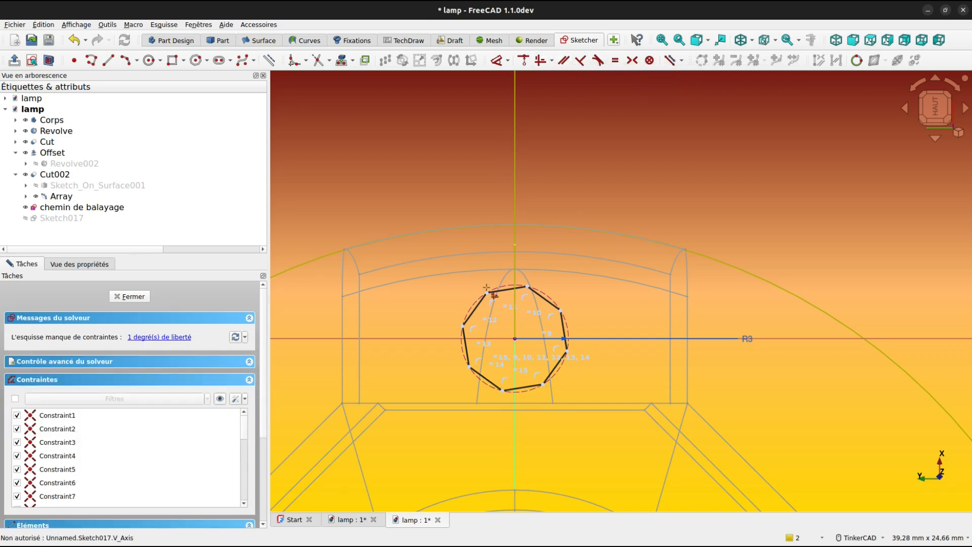
{"action": "left_click", "coordinate": [524, 387]}
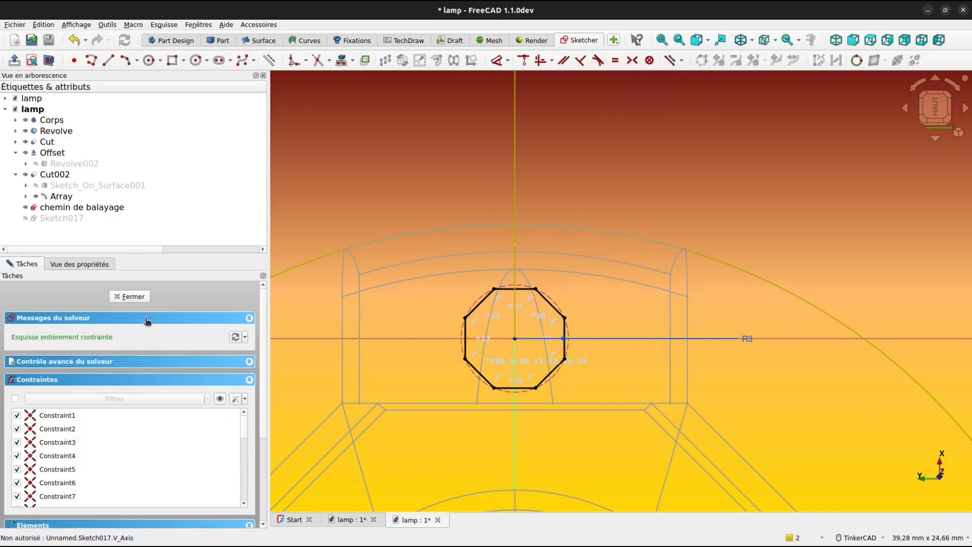
{"action": "left_click", "coordinate": [130, 297]}
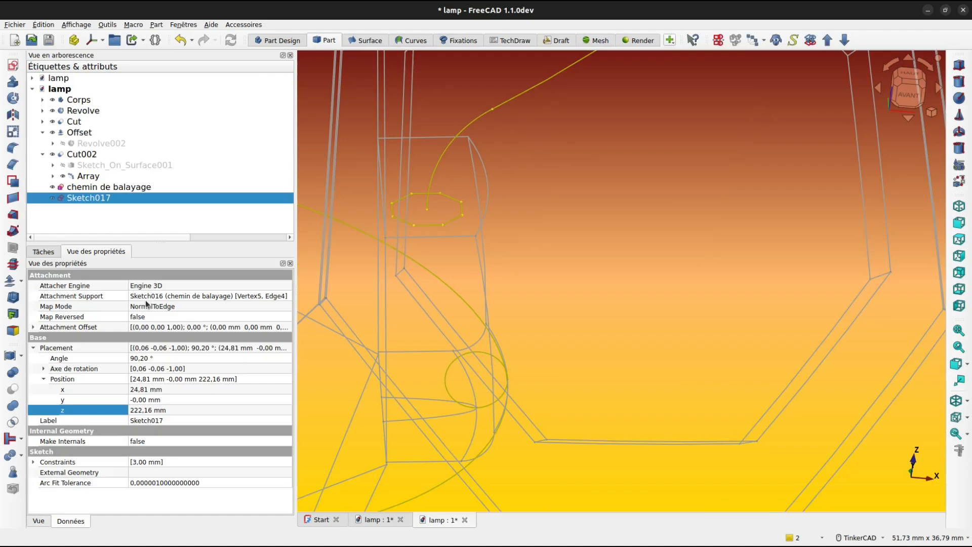
Rename the octagon sketch as depart
{"action": "left_click", "coordinate": [91, 202]}
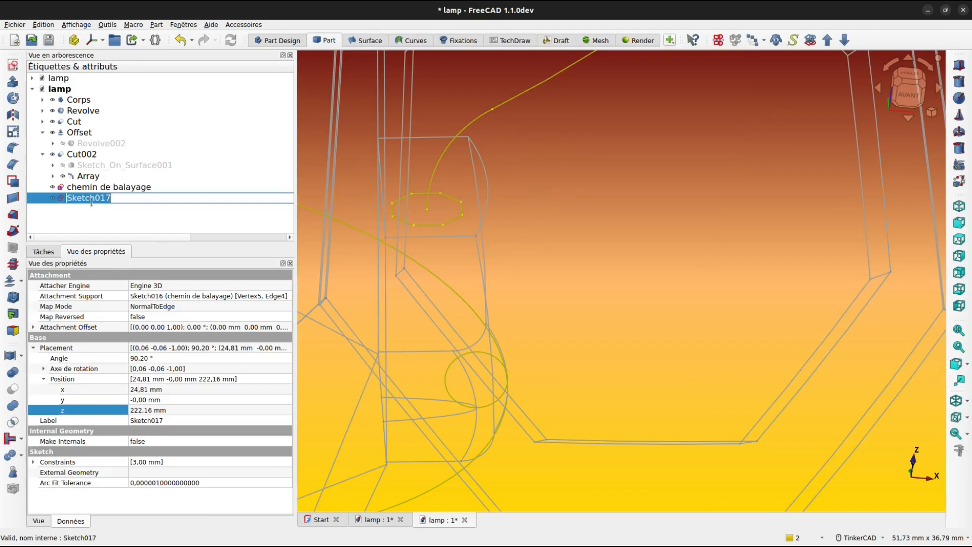
{"action": "type", "text": "depart"}
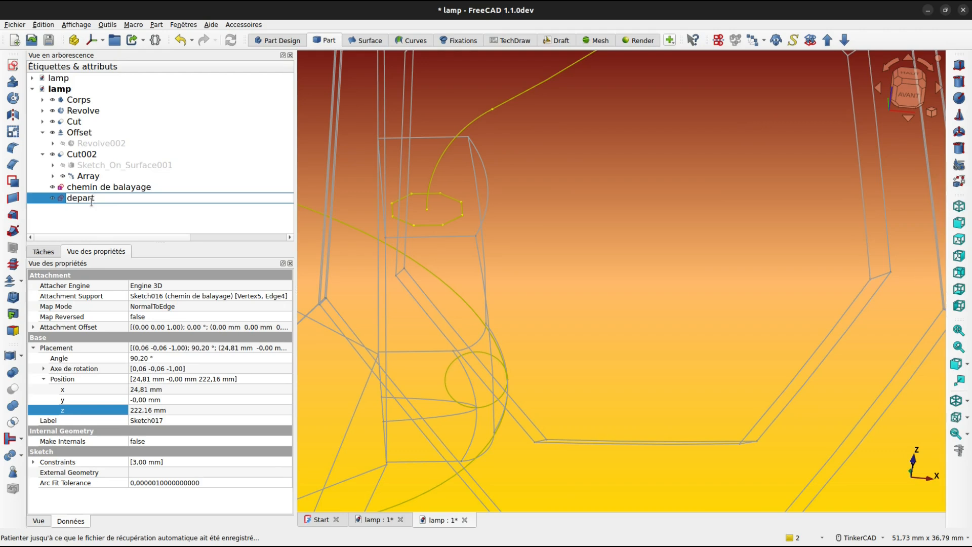
{"action": "key", "text": "Return"}
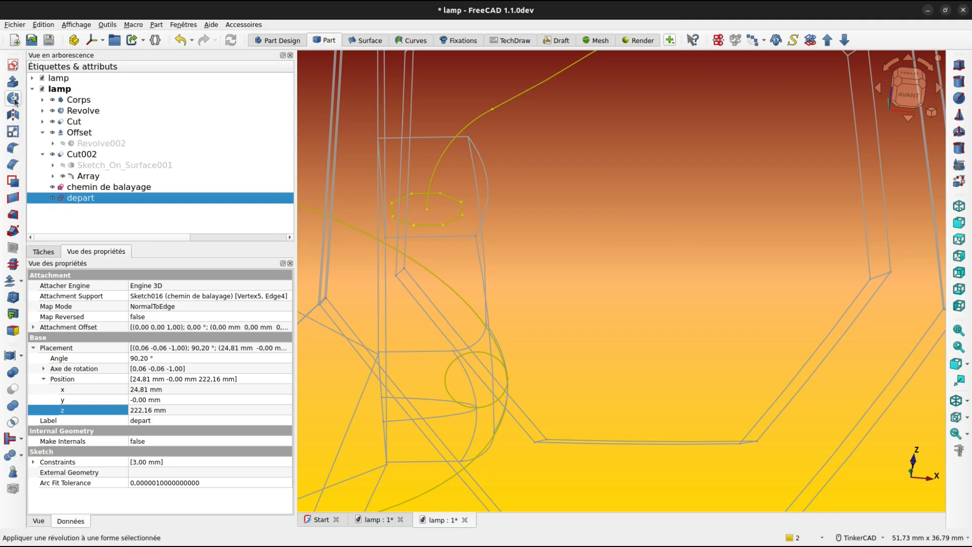
Start a Sweep with the depart sketch as its profile
{"action": "left_click", "coordinate": [13, 230]}
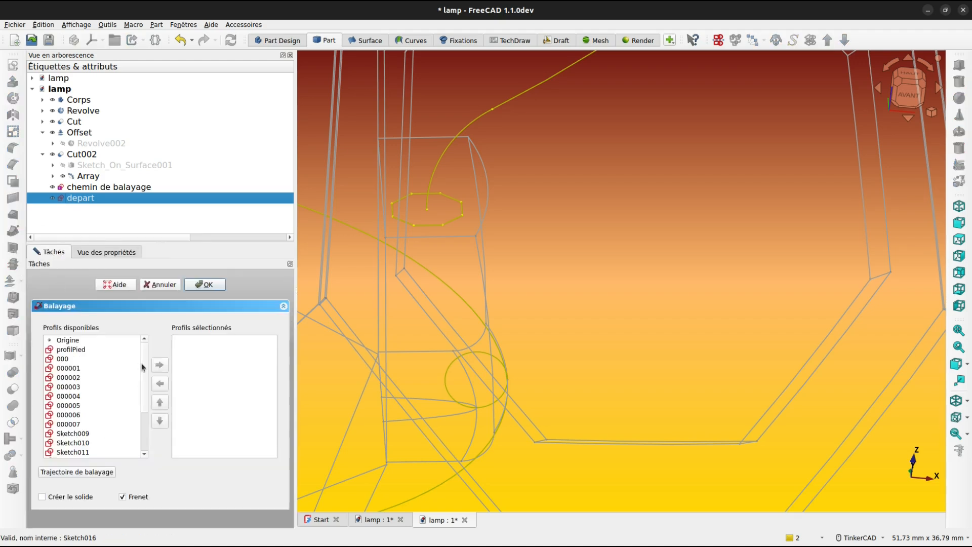
{"action": "scroll", "coordinate": [142, 366], "scroll_direction": "down", "scroll_amount": 3}
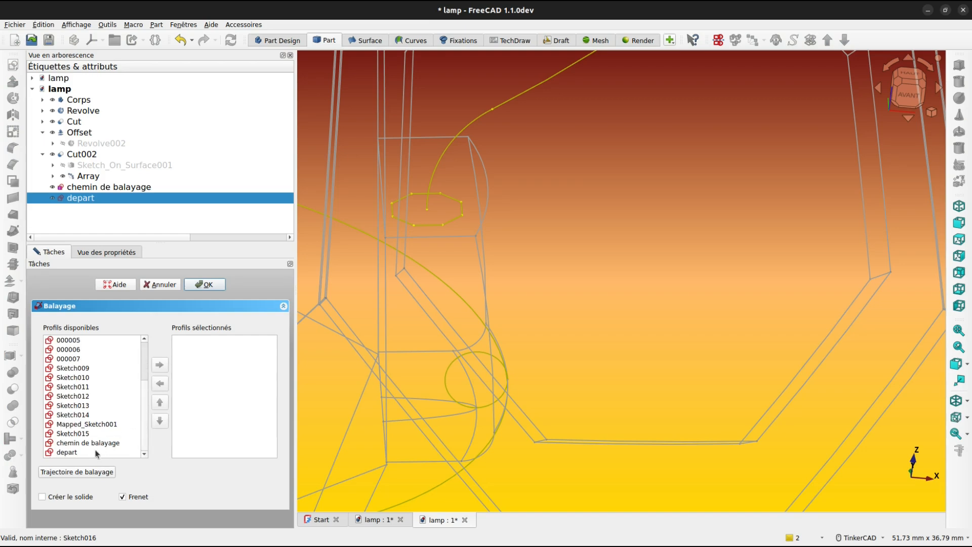
{"action": "left_click", "coordinate": [93, 453]}
{"action": "left_click", "coordinate": [167, 368]}
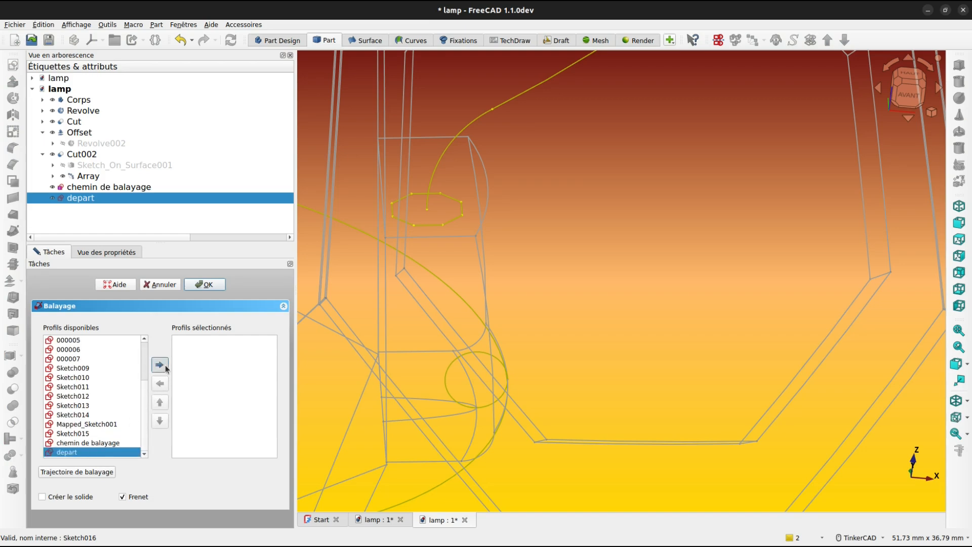
Set all the connected arcs of chemin de balayage as the sweep path and create the sweep as a solid
{"action": "left_click", "coordinate": [89, 474]}
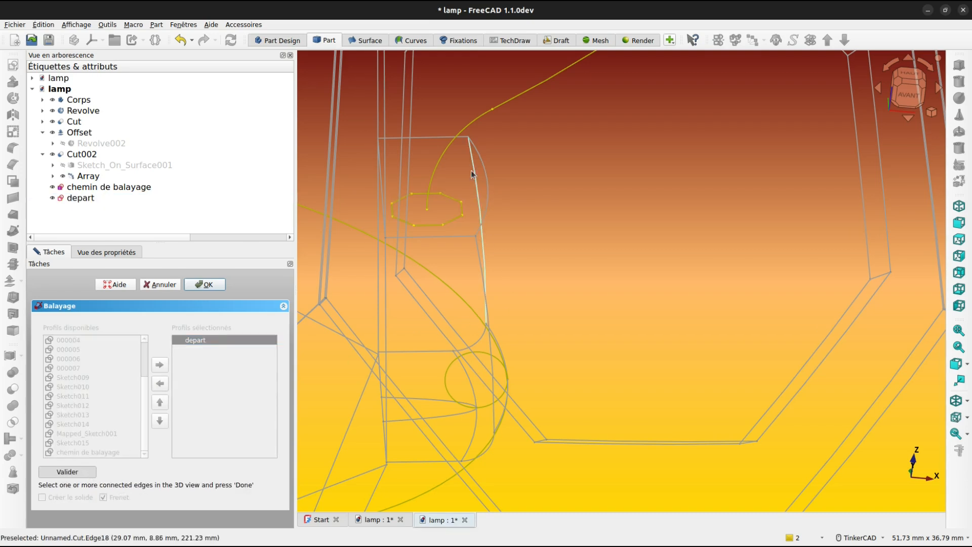
{"action": "left_click", "coordinate": [454, 151]}
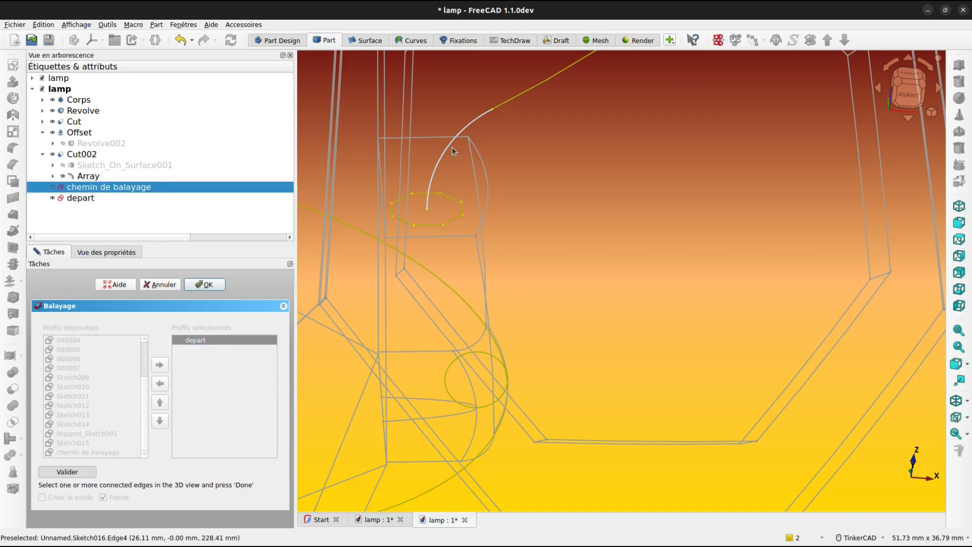
{"action": "left_click", "coordinate": [513, 100]}
{"action": "middle_click_drag", "start_coordinate": [570, 132], "coordinate": [434, 498]}
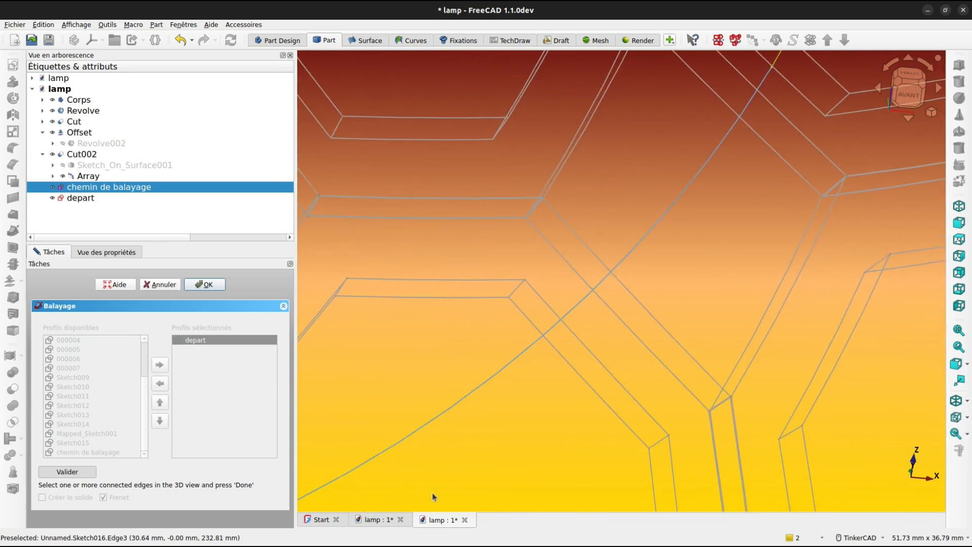
{"action": "mouse_move", "coordinate": [729, 256]}
{"action": "middle_mouse_down"}
{"action": "mouse_move", "coordinate": [562, 515]}
{"action": "mouse_move", "coordinate": [534, 263]}
{"action": "middle_mouse_up"}
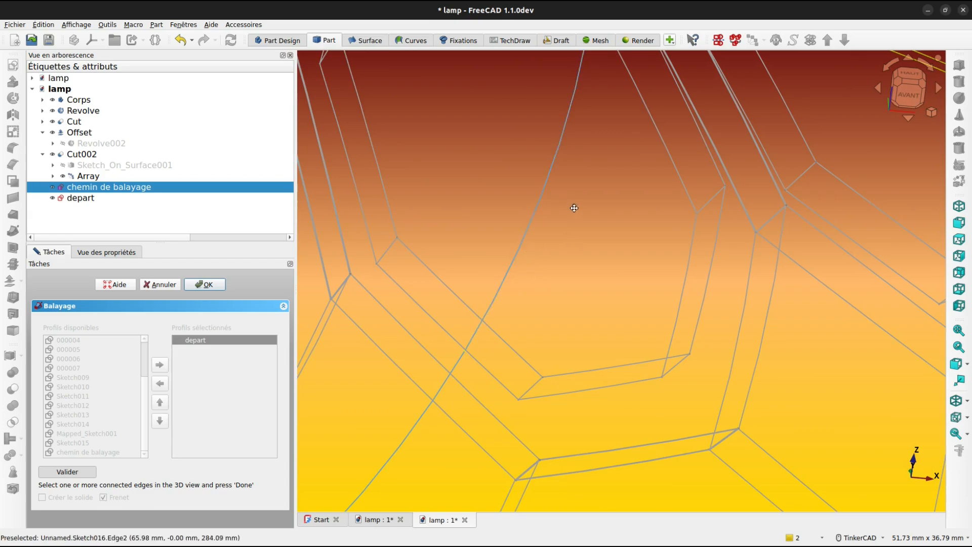
{"action": "middle_click_drag", "start_coordinate": [574, 208], "coordinate": [522, 527]}
{"action": "middle_click_drag", "start_coordinate": [479, 161], "coordinate": [454, 543]}
{"action": "middle_click_drag", "start_coordinate": [388, 224], "coordinate": [643, 510]}
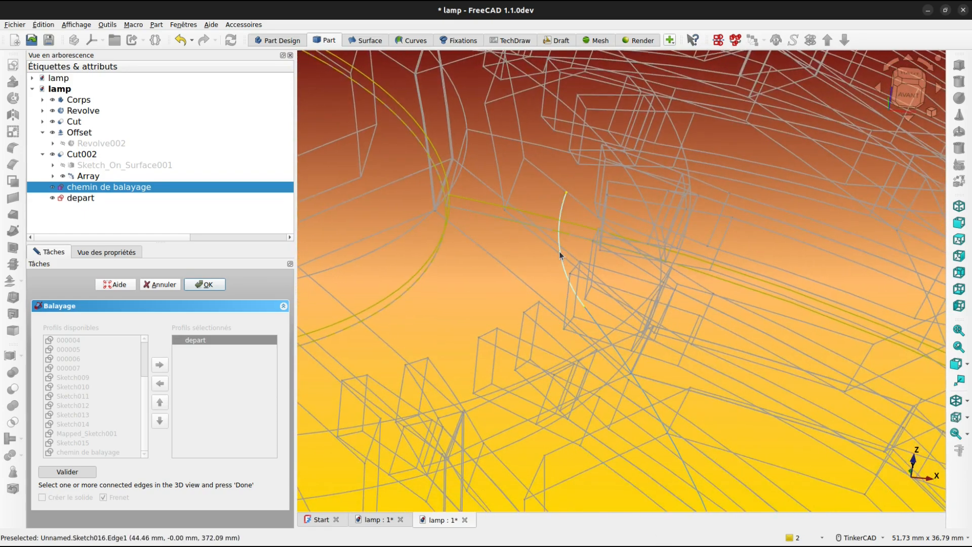
{"action": "left_click", "coordinate": [63, 472]}
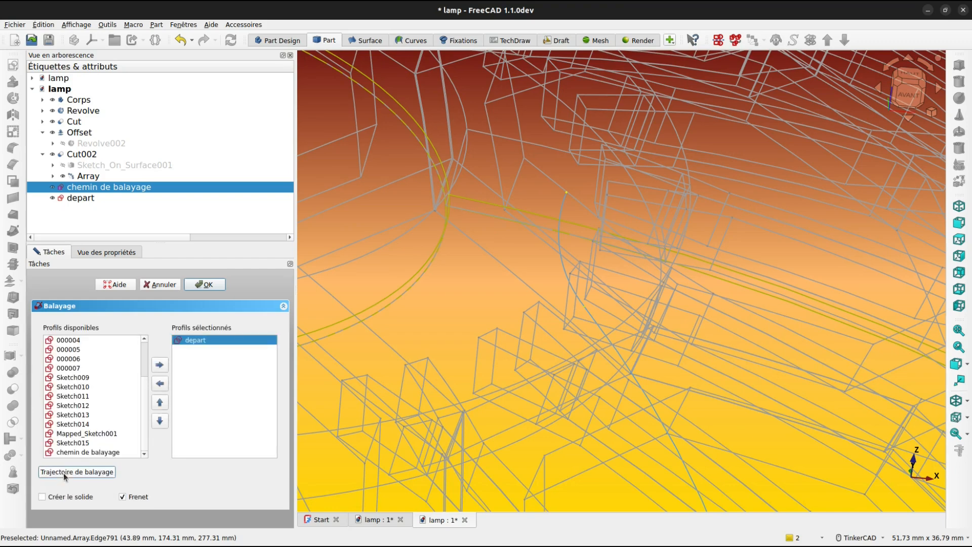
{"action": "left_click", "coordinate": [42, 498]}
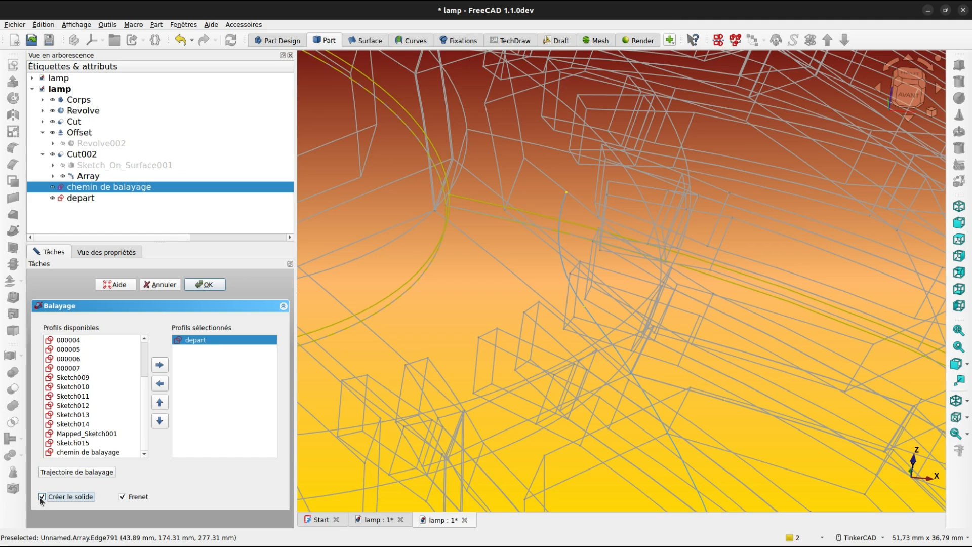
{"action": "left_click", "coordinate": [202, 285]}
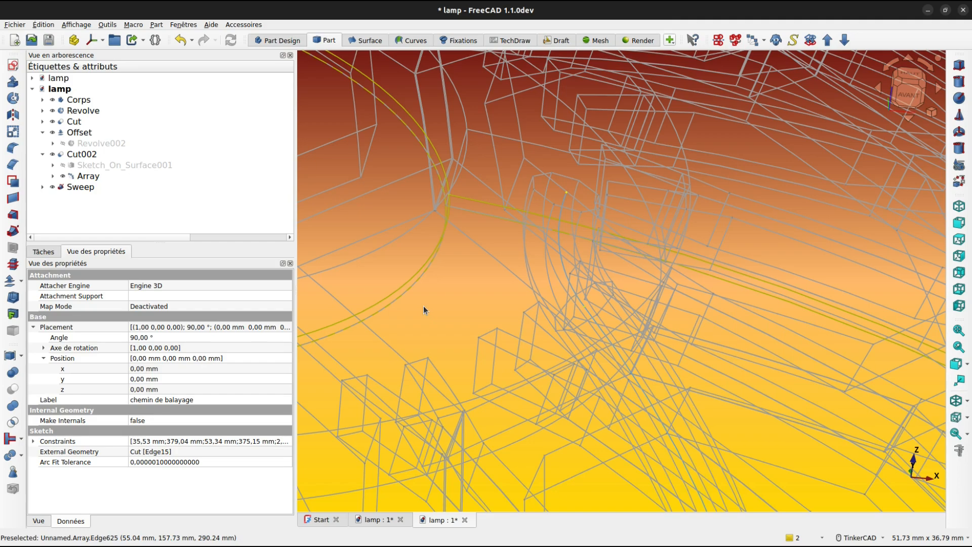
Show the model shaded with edges and inspect the swept arm inside the honeycomb lampshade
{"action": "key", "text": "Tab"}
{"action": "left_click", "coordinate": [507, 327]}
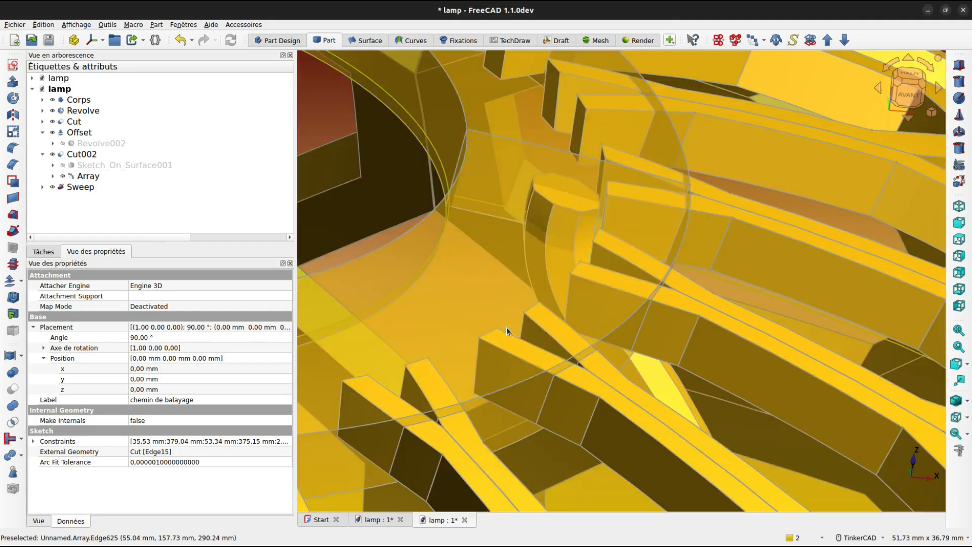
{"action": "scroll", "coordinate": [523, 316], "scroll_direction": "down", "scroll_amount": 4}
{"action": "scroll", "coordinate": [536, 310], "scroll_direction": "down", "scroll_amount": 8}
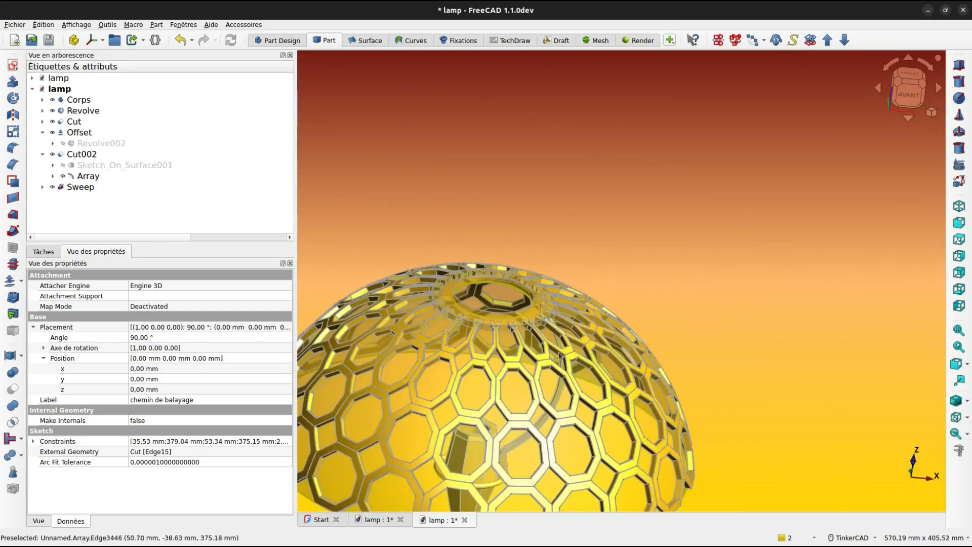
Examine the swept arm from several angles, from its start at the lamp's base up to the top of the honeycomb shade
{"action": "middle_click_drag", "start_coordinate": [523, 435], "coordinate": [556, 250]}
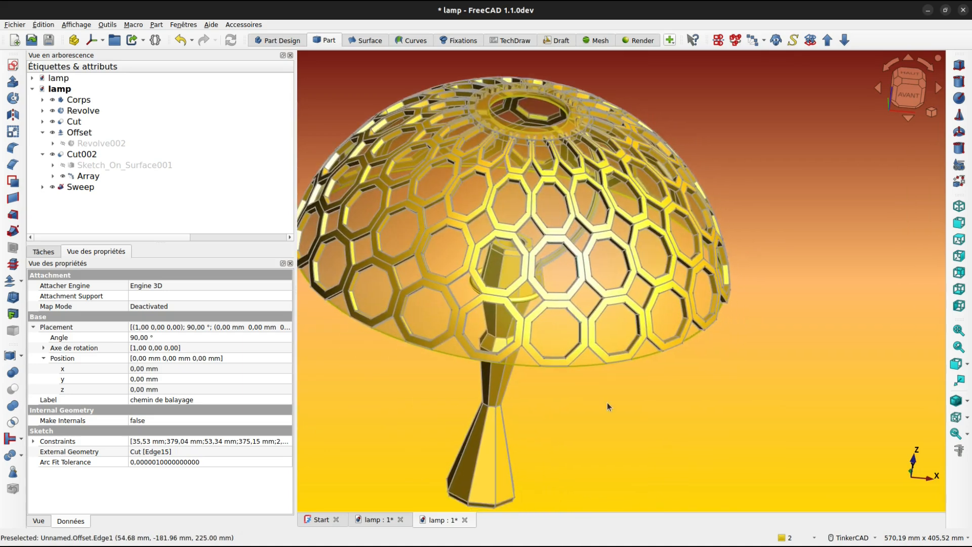
{"action": "right_click_drag", "start_coordinate": [601, 377], "coordinate": [619, 321]}
{"action": "right_click_drag", "start_coordinate": [593, 457], "coordinate": [554, 388]}
{"action": "scroll", "coordinate": [548, 311], "scroll_direction": "up", "scroll_amount": 6}
{"action": "scroll", "coordinate": [557, 350], "scroll_direction": "down", "scroll_amount": 5}
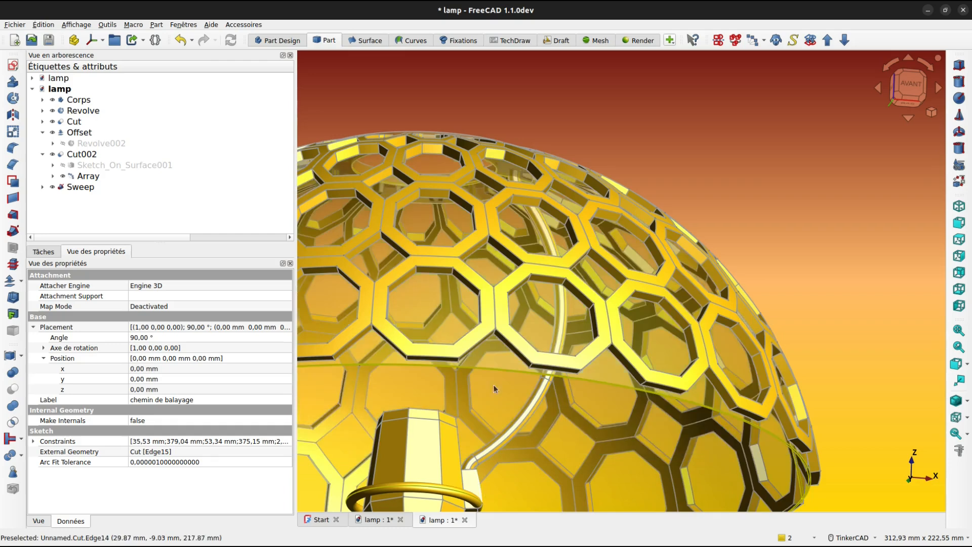
{"action": "right_click_drag", "start_coordinate": [499, 359], "coordinate": [514, 361]}
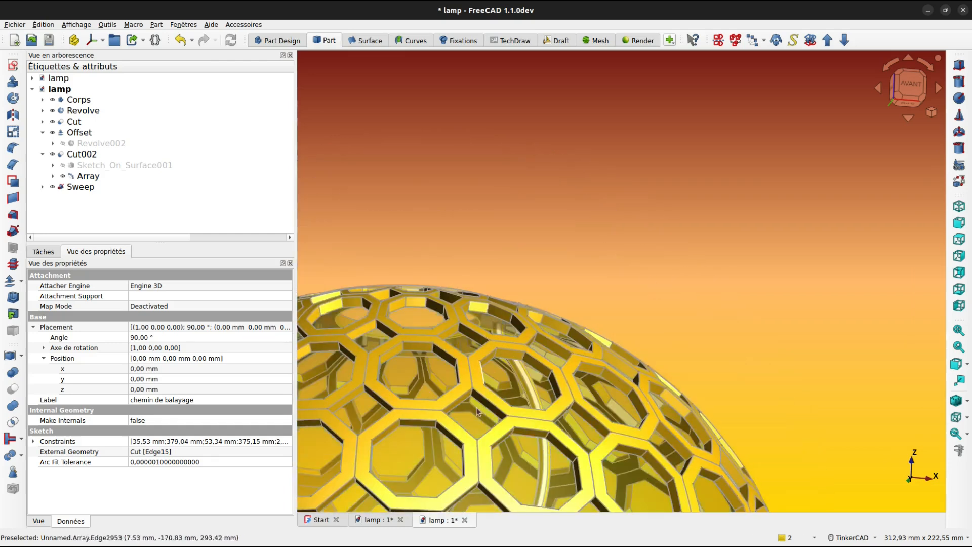
{"action": "middle_click_drag", "start_coordinate": [514, 361], "coordinate": [517, 142]}
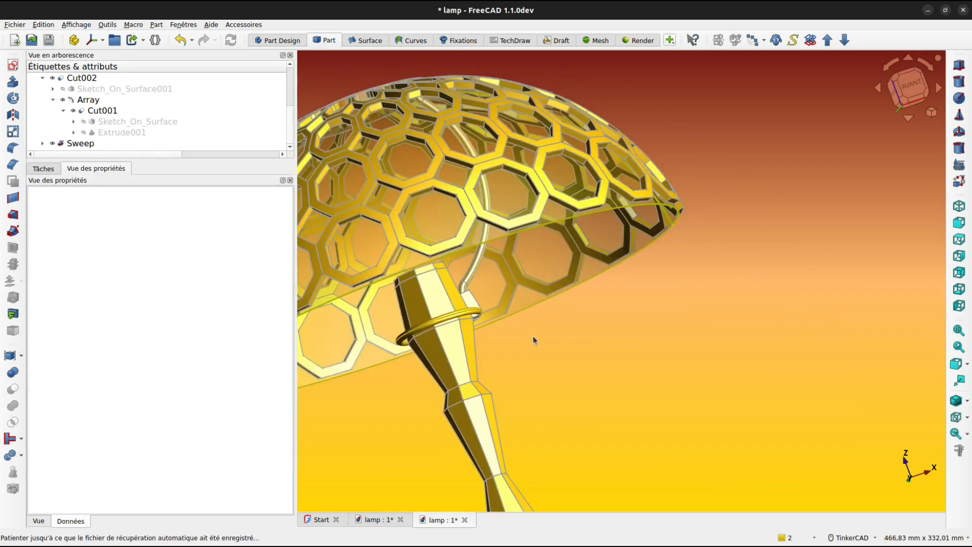
{"action": "mouse_move", "coordinate": [533, 335]}
{"action": "right_mouse_down"}
{"action": "mouse_move", "coordinate": [541, 363]}
{"action": "mouse_move", "coordinate": [527, 343]}
{"action": "right_mouse_up"}
{"action": "scroll", "coordinate": [510, 315], "scroll_direction": "up", "scroll_amount": 3}
{"action": "scroll", "coordinate": [509, 317], "scroll_direction": "up", "scroll_amount": 2}
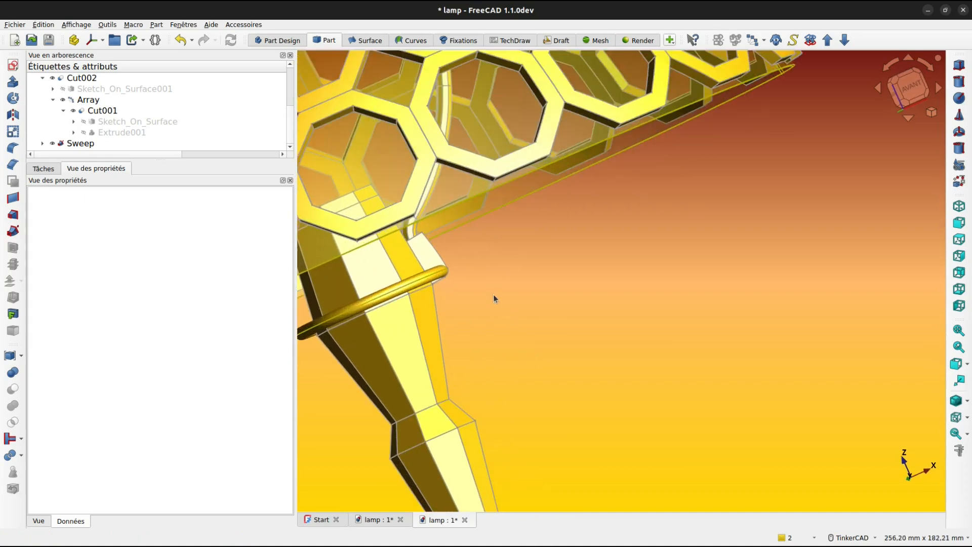
{"action": "middle_click_drag", "start_coordinate": [494, 297], "coordinate": [573, 427]}
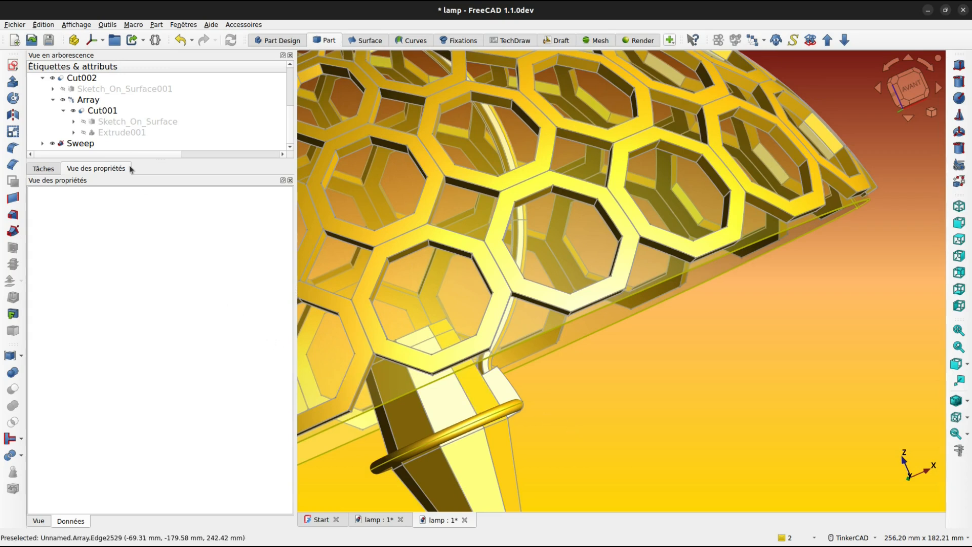
Duplicate the depart sketch used by the sweep, keeping only the original selection without its dependencies
{"action": "left_click", "coordinate": [42, 143]}
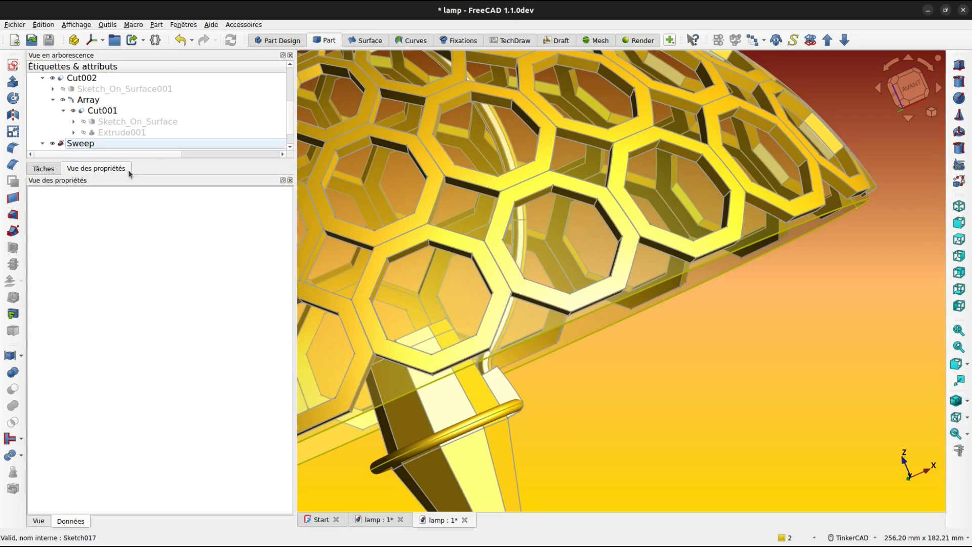
{"action": "left_click_drag", "start_coordinate": [157, 159], "coordinate": [137, 256]}
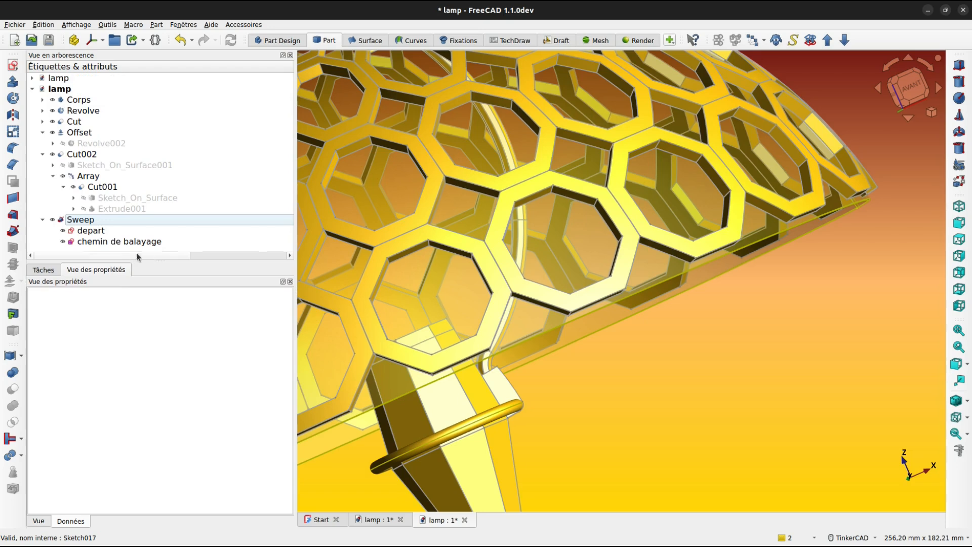
{"action": "left_click", "coordinate": [98, 232]}
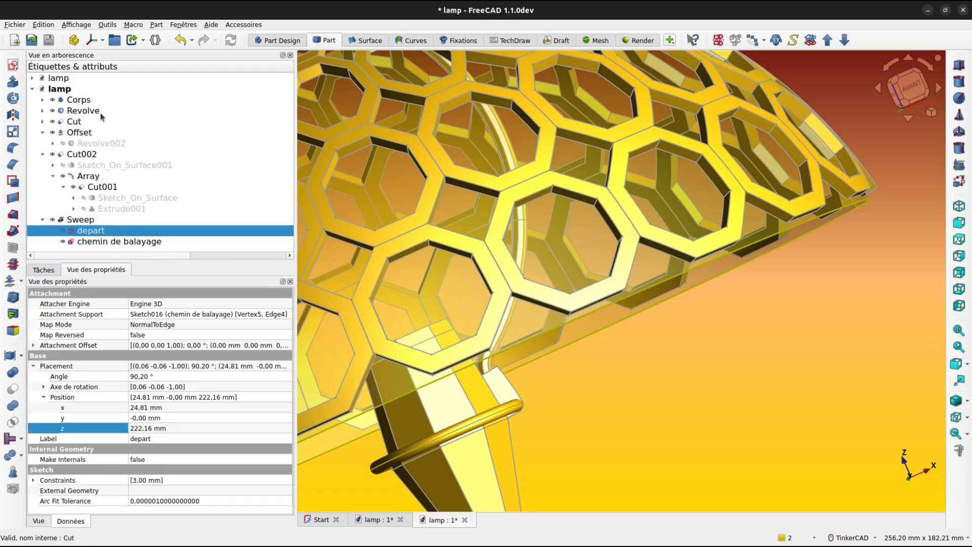
{"action": "left_click", "coordinate": [43, 24]}
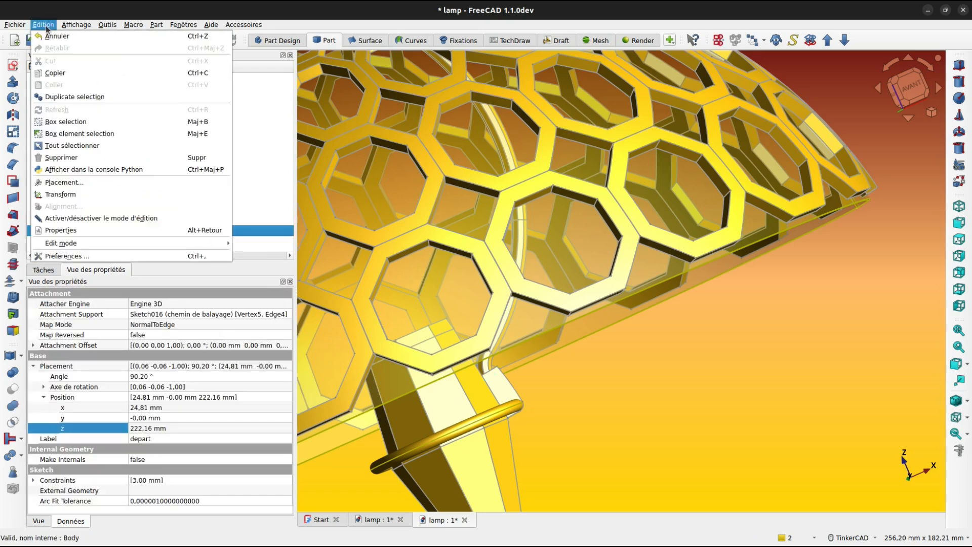
{"action": "left_click", "coordinate": [65, 97]}
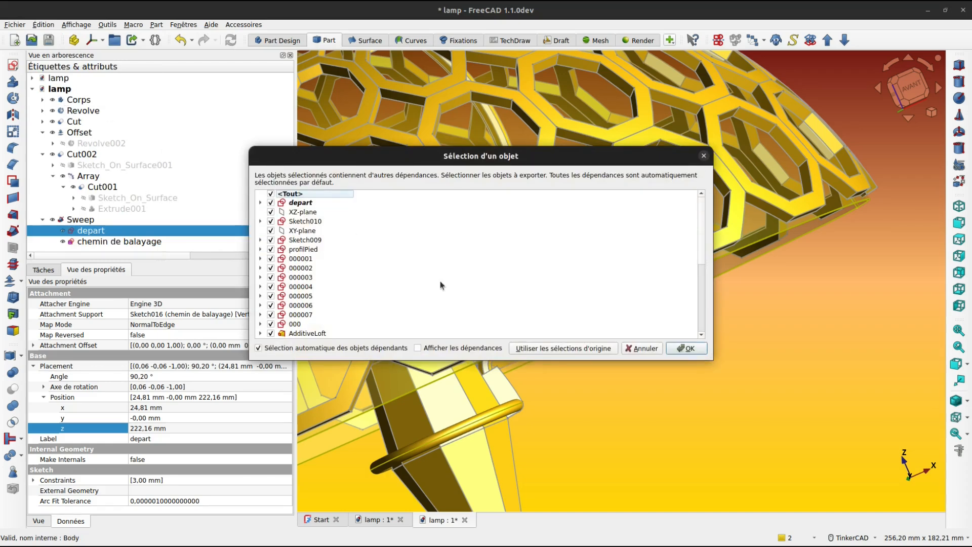
{"action": "left_click", "coordinate": [553, 350]}
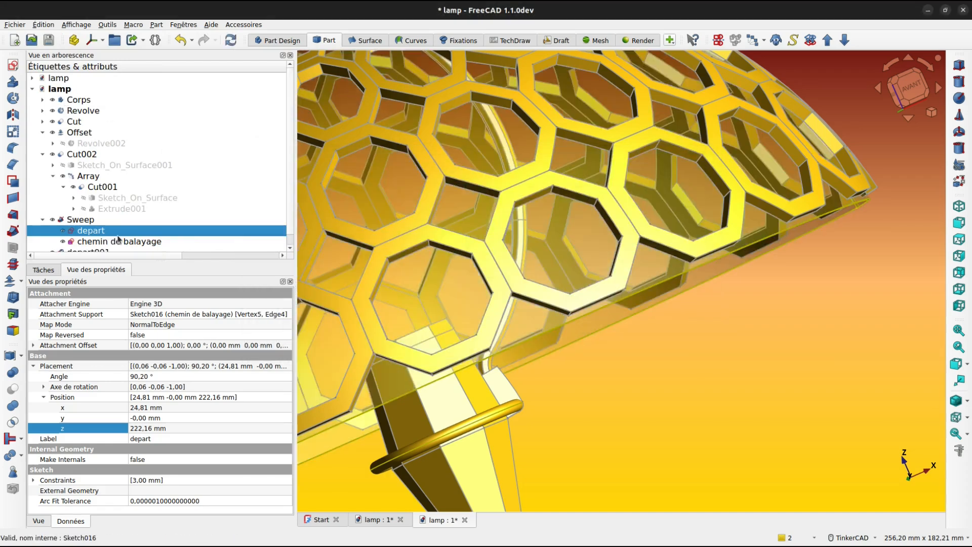
Rename the duplicated depart sketch as departImp3d
{"action": "left_click", "coordinate": [87, 242]}
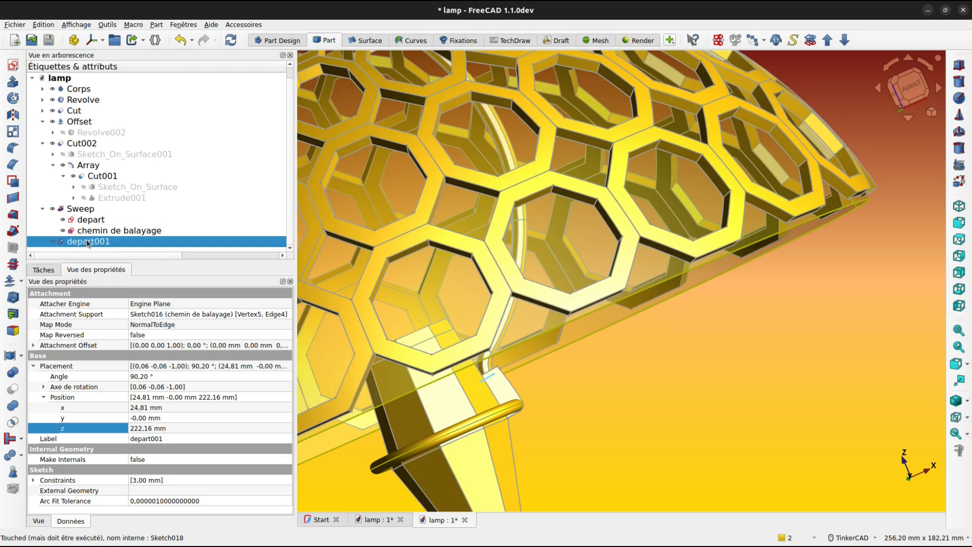
{"action": "left_click", "coordinate": [87, 242]}
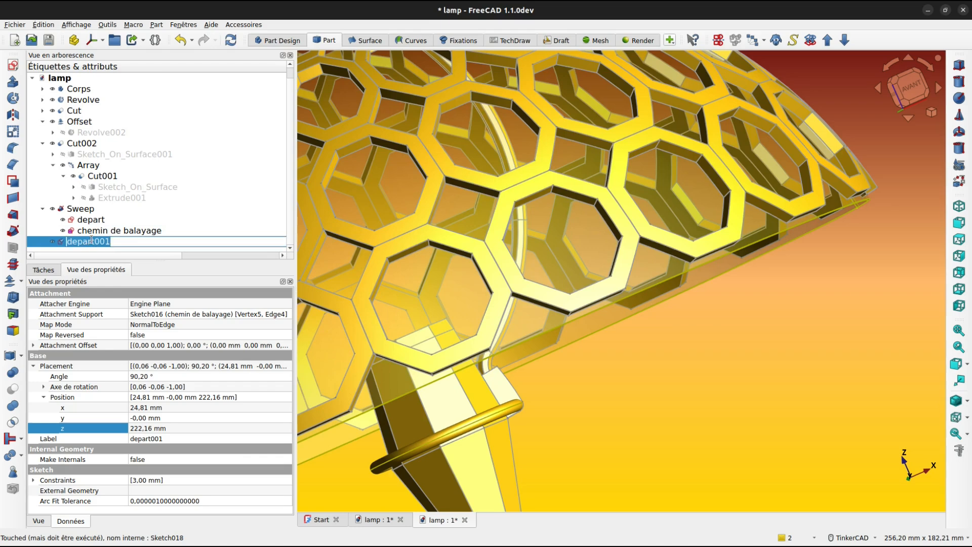
{"action": "left_click_drag", "start_coordinate": [91, 240], "coordinate": [99, 235]}
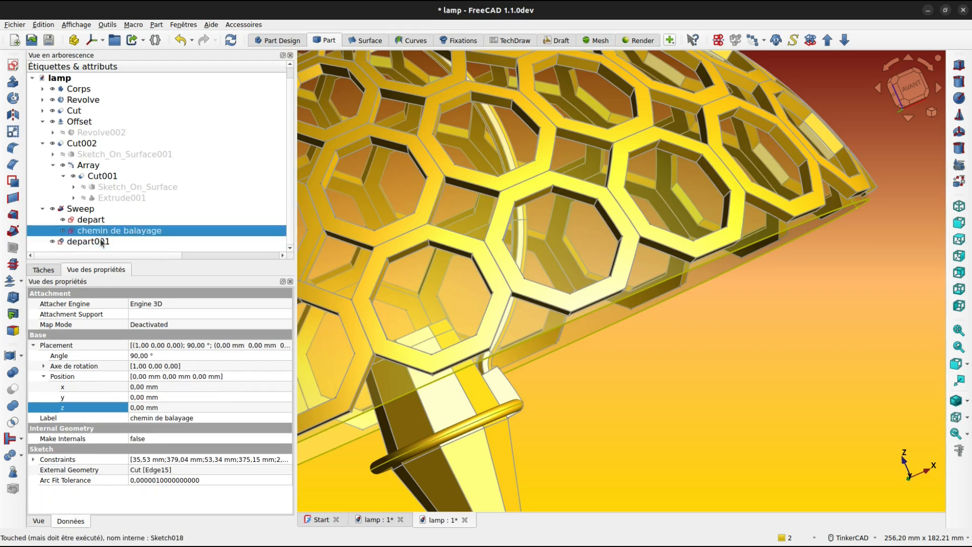
{"action": "left_click", "coordinate": [102, 241]}
{"action": "left_click", "coordinate": [102, 241]}
{"action": "left_click_drag", "start_coordinate": [95, 242], "coordinate": [109, 242]}
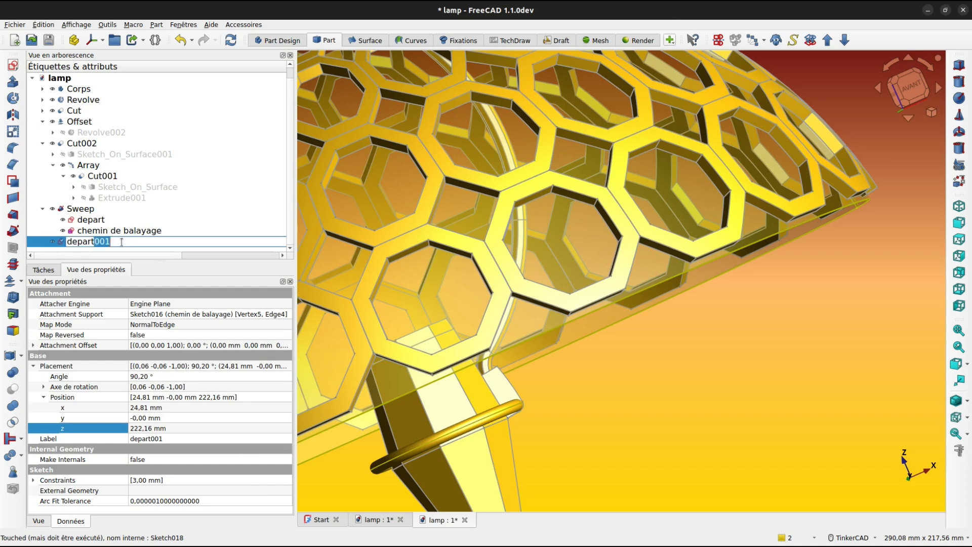
{"action": "key", "text": "BackSpace"}
{"action": "key", "text": "Return"}
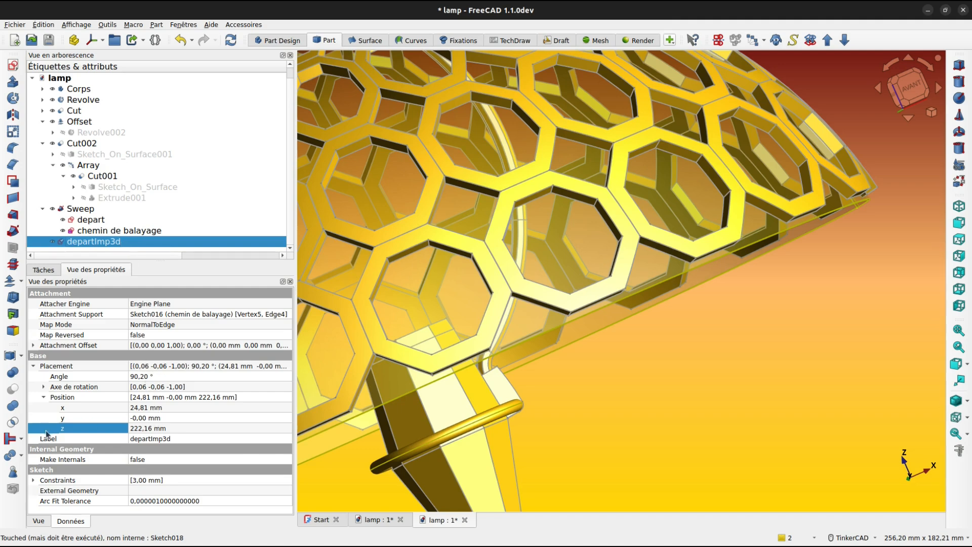
Set the dimensional constraint Constraint24 of the departImp3d sketch to 3.15 mm
{"action": "left_click", "coordinate": [34, 481]}
{"action": "left_click", "coordinate": [145, 490]}
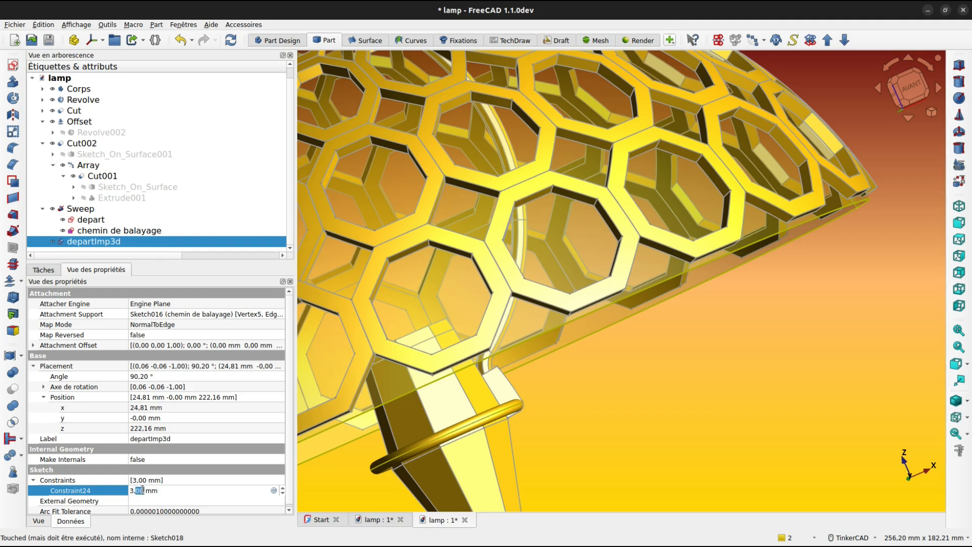
{"action": "key", "text": "Return"}
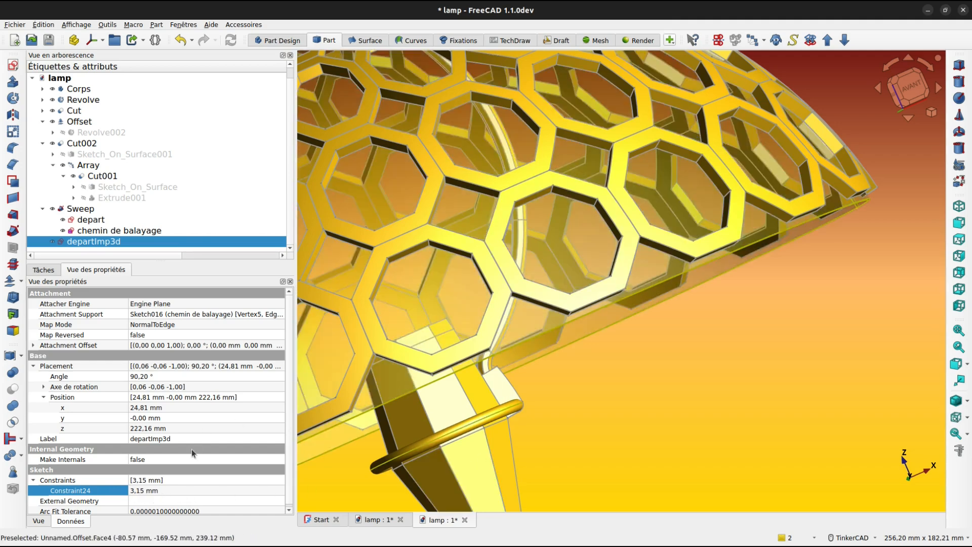
Hide the existing sweep and start a new Sweep with departImp3d as its profile and solid creation enabled
{"action": "left_click", "coordinate": [76, 210]}
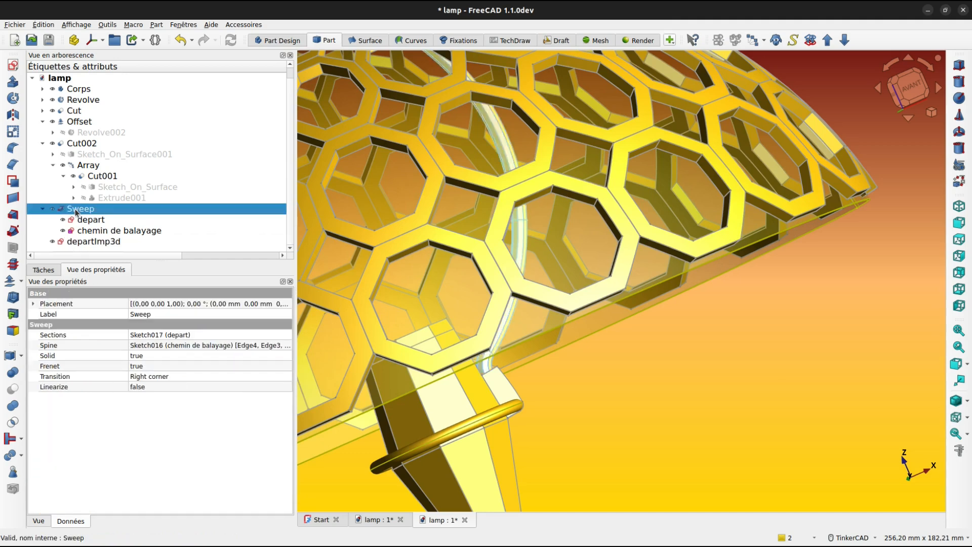
{"action": "key", "text": "space"}
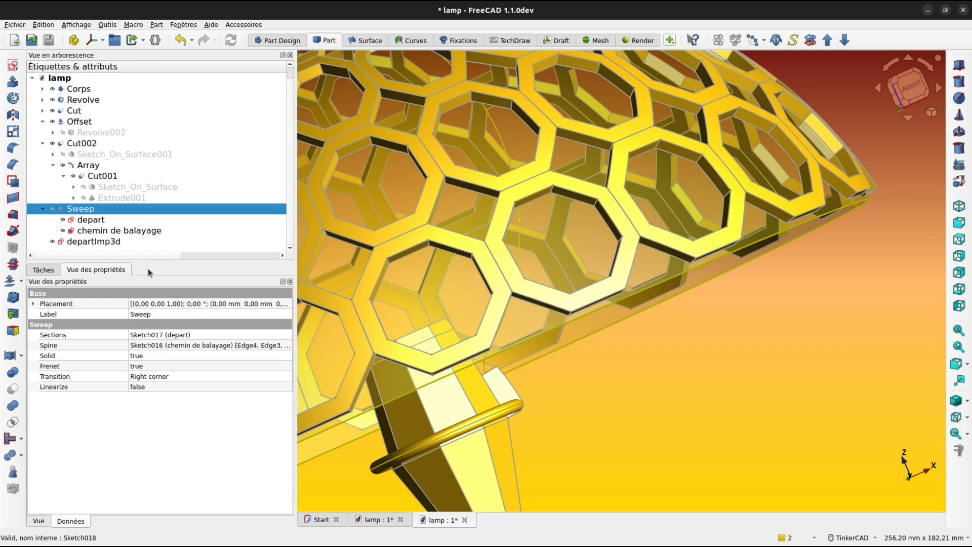
{"action": "left_click", "coordinate": [104, 242]}
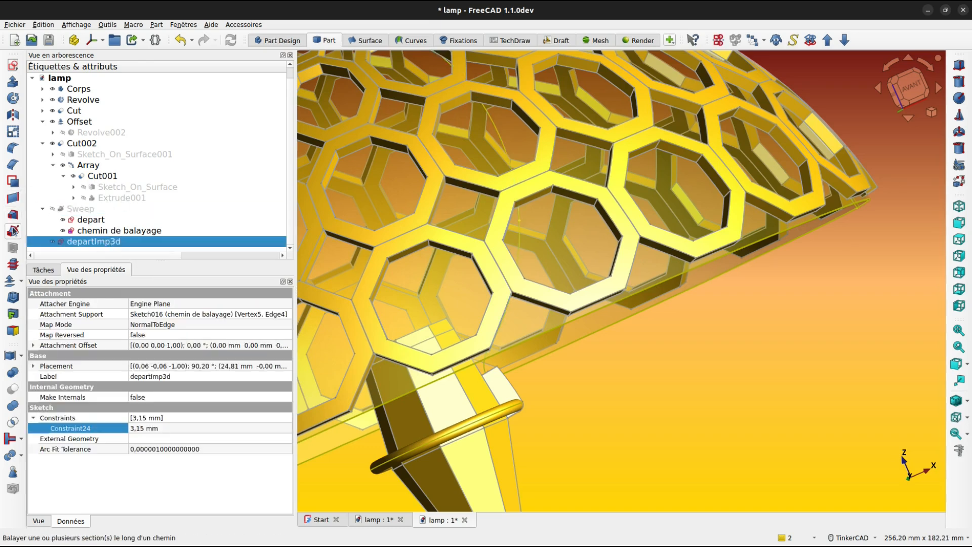
{"action": "left_click", "coordinate": [13, 232]}
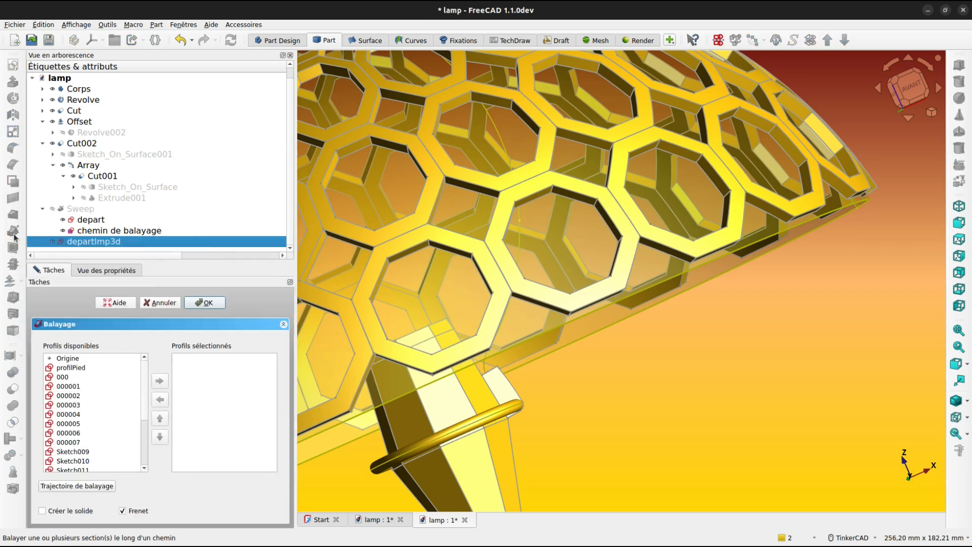
{"action": "left_click_drag", "start_coordinate": [143, 385], "coordinate": [148, 459]}
{"action": "left_click", "coordinate": [124, 461]}
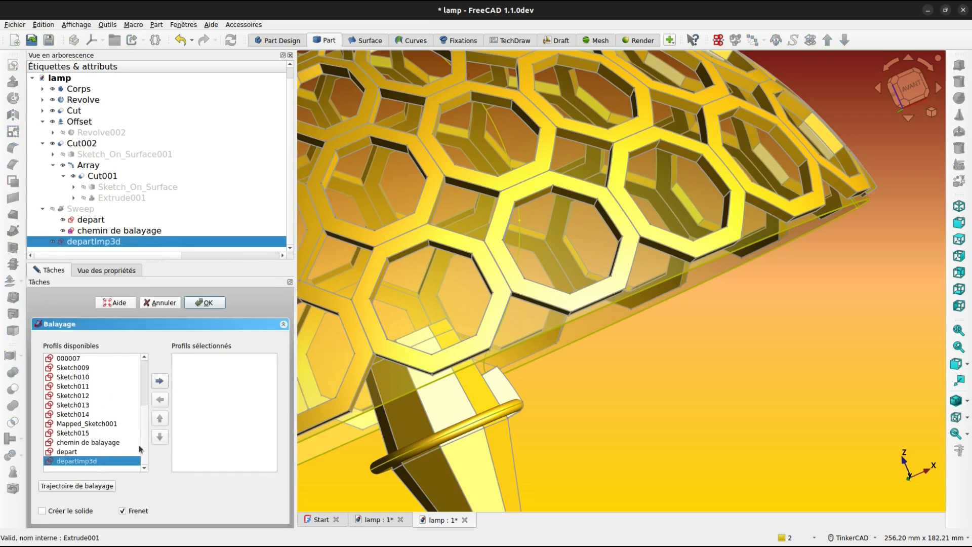
{"action": "left_click", "coordinate": [160, 382]}
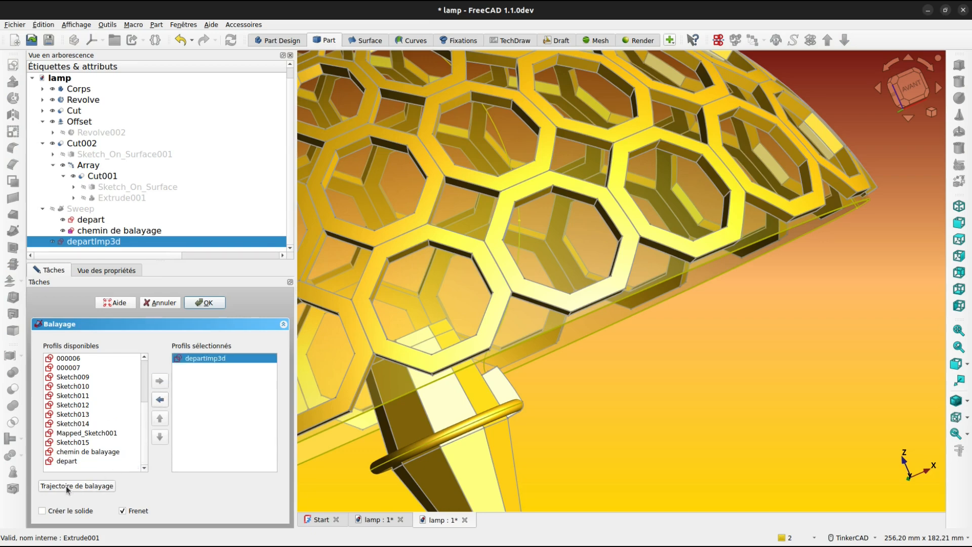
{"action": "left_click", "coordinate": [42, 511]}
Set all the connected arcs of chemin de balayage as the path and create the solid sweep from departImp3d
{"action": "left_click", "coordinate": [89, 485]}
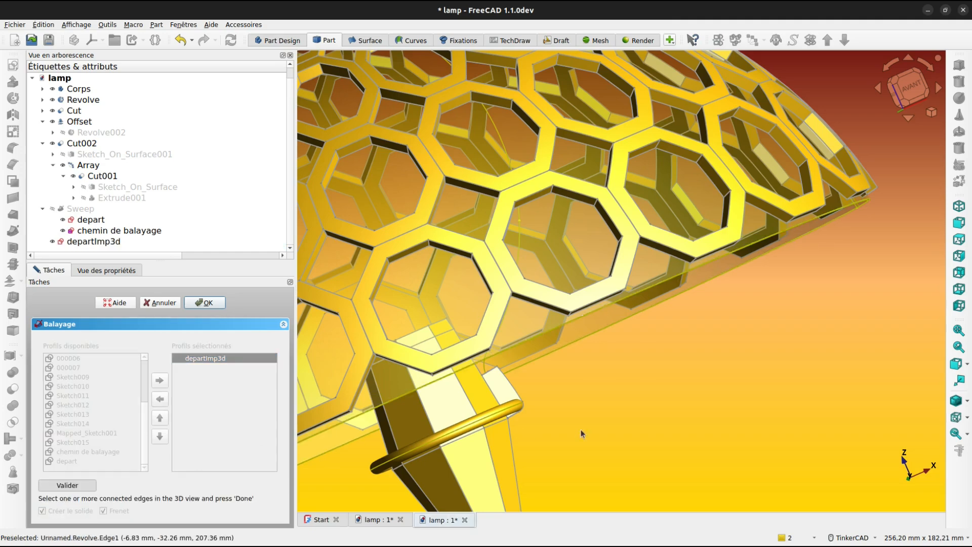
{"action": "right_click_drag", "start_coordinate": [582, 434], "coordinate": [588, 403]}
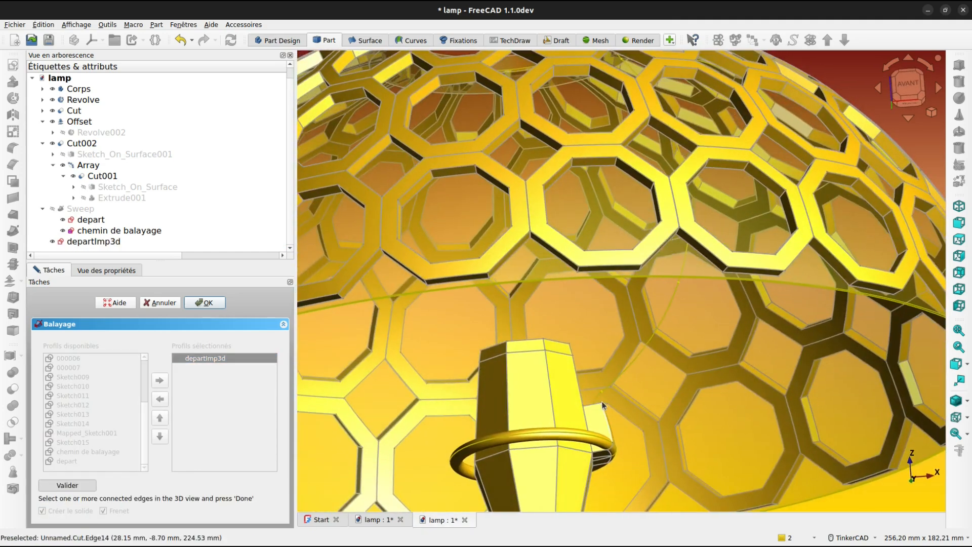
{"action": "scroll", "coordinate": [597, 398], "scroll_direction": "up", "scroll_amount": 5}
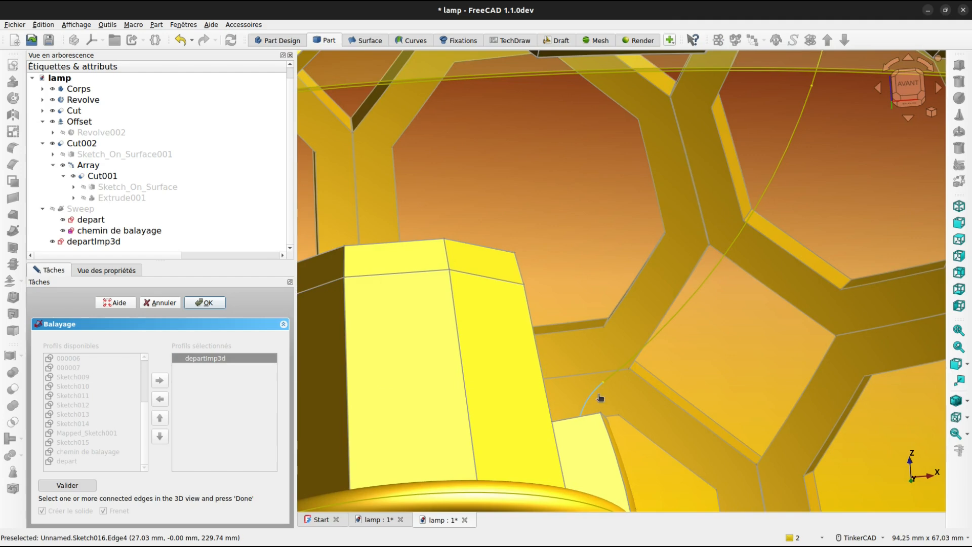
{"action": "left_click", "coordinate": [600, 397]}
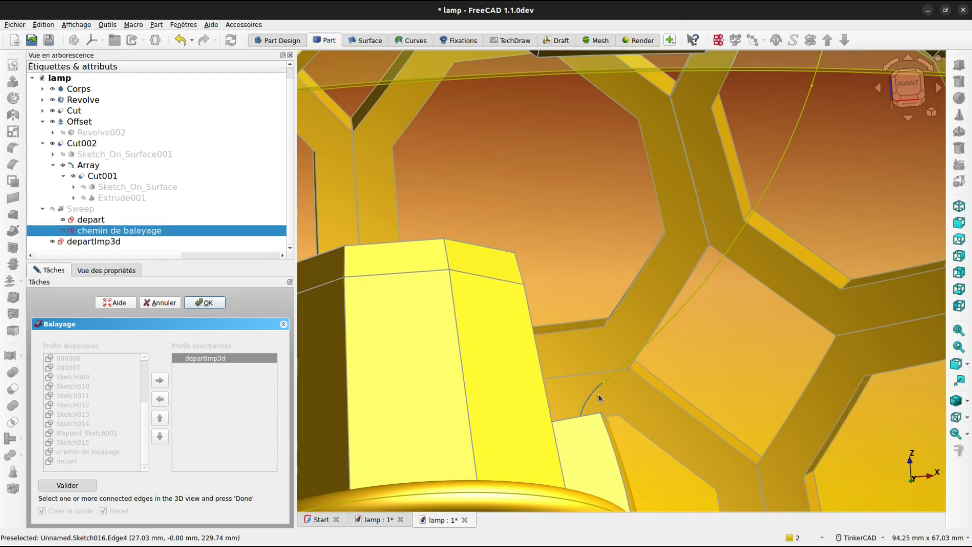
{"action": "left_click", "coordinate": [664, 324], "text": "ctrl"}
{"action": "middle_click_drag", "start_coordinate": [796, 215], "coordinate": [546, 498]}
{"action": "right_click_drag", "start_coordinate": [546, 497], "coordinate": [654, 366]}
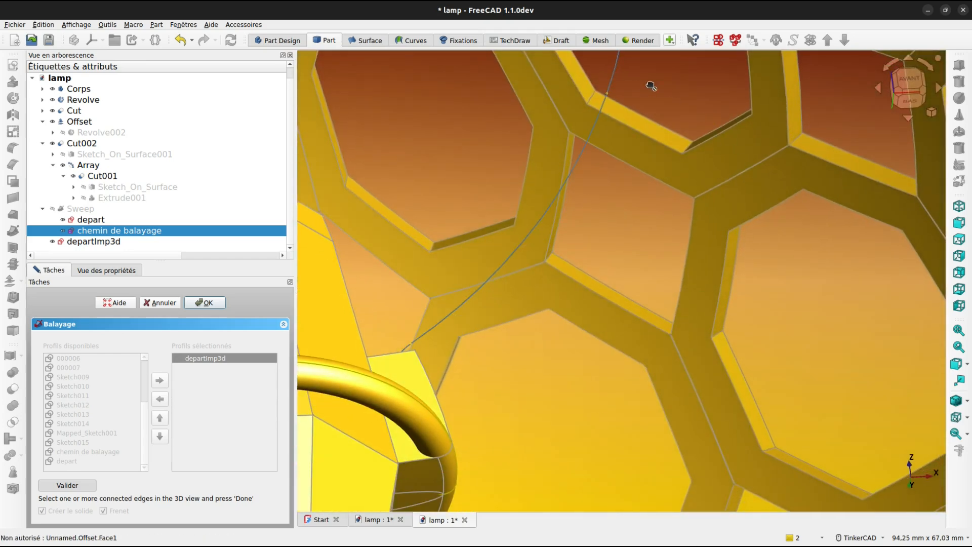
{"action": "middle_click_drag", "start_coordinate": [663, 82], "coordinate": [607, 494]}
{"action": "middle_click_drag", "start_coordinate": [391, 191], "coordinate": [494, 479]}
{"action": "mouse_move", "coordinate": [495, 359]}
{"action": "right_mouse_down"}
{"action": "mouse_move", "coordinate": [523, 317]}
{"action": "mouse_move", "coordinate": [521, 341]}
{"action": "mouse_move", "coordinate": [494, 288]}
{"action": "right_mouse_up"}
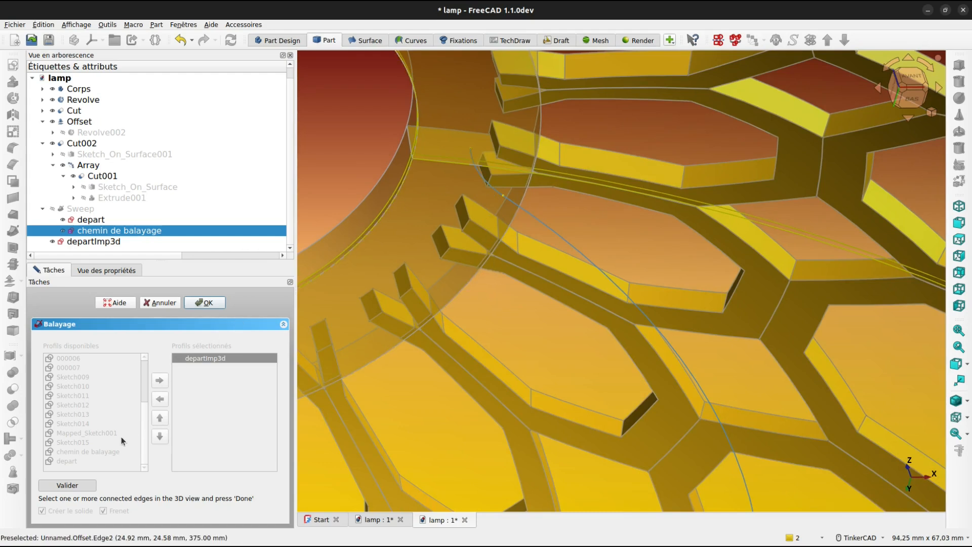
{"action": "left_click", "coordinate": [74, 483]}
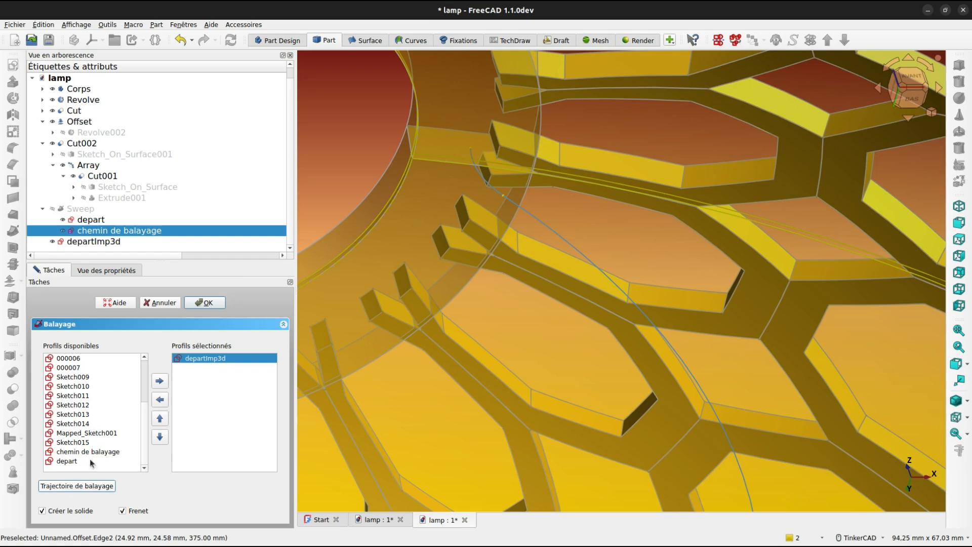
{"action": "left_click", "coordinate": [209, 303]}
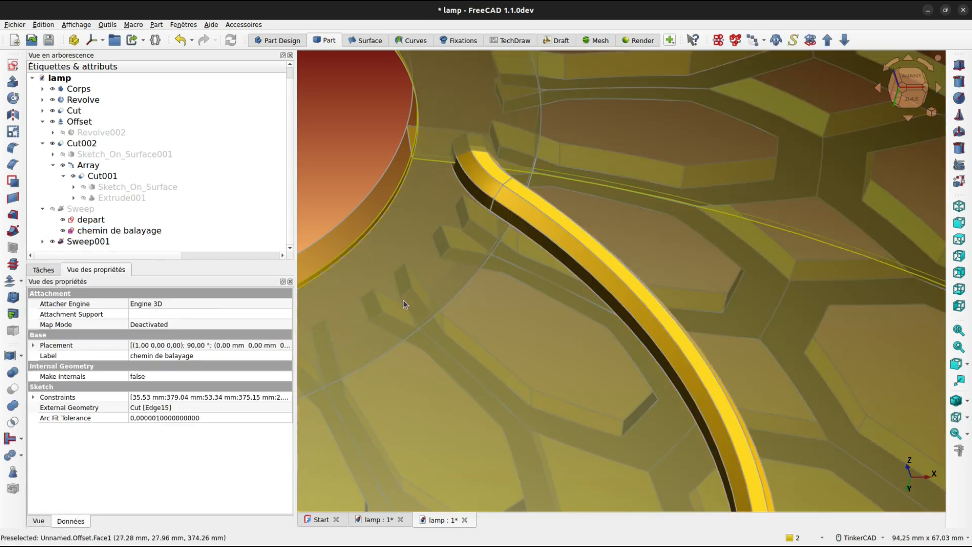
{"action": "scroll", "coordinate": [345, 314], "scroll_direction": "down", "scroll_amount": 3}
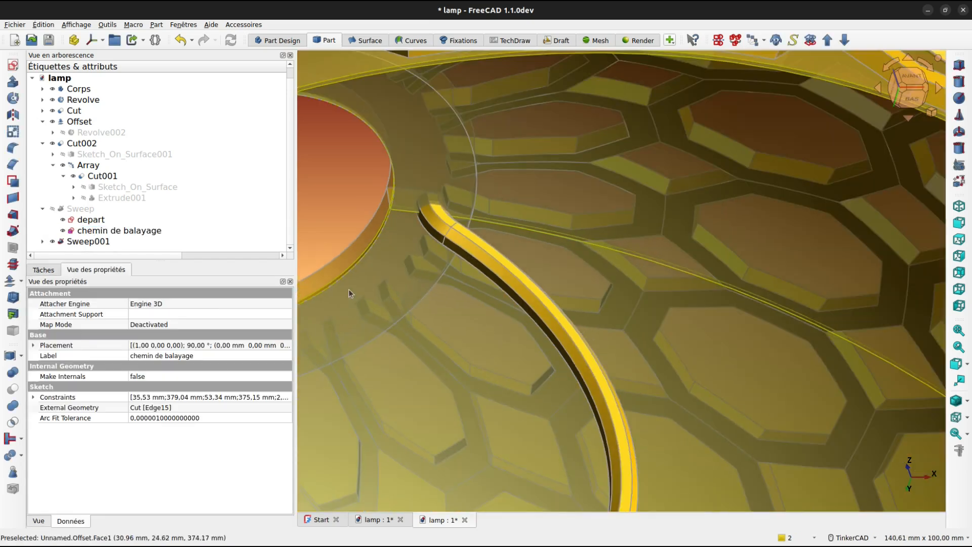
{"action": "scroll", "coordinate": [521, 311], "scroll_direction": "down", "scroll_amount": 3}
{"action": "scroll", "coordinate": [540, 306], "scroll_direction": "down", "scroll_amount": 5}
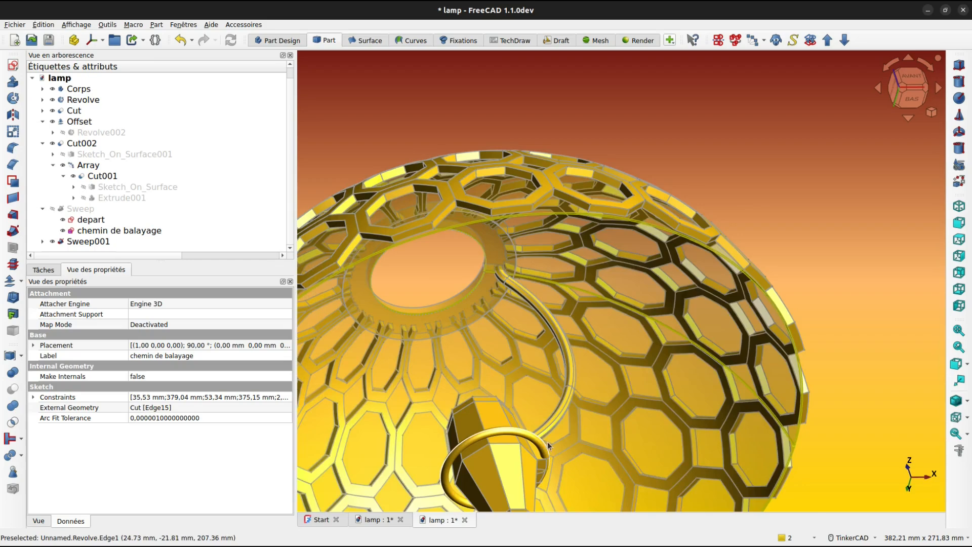
{"action": "right_click_drag", "start_coordinate": [548, 442], "coordinate": [556, 491]}
{"action": "scroll", "coordinate": [556, 471], "scroll_direction": "up", "scroll_amount": 10}
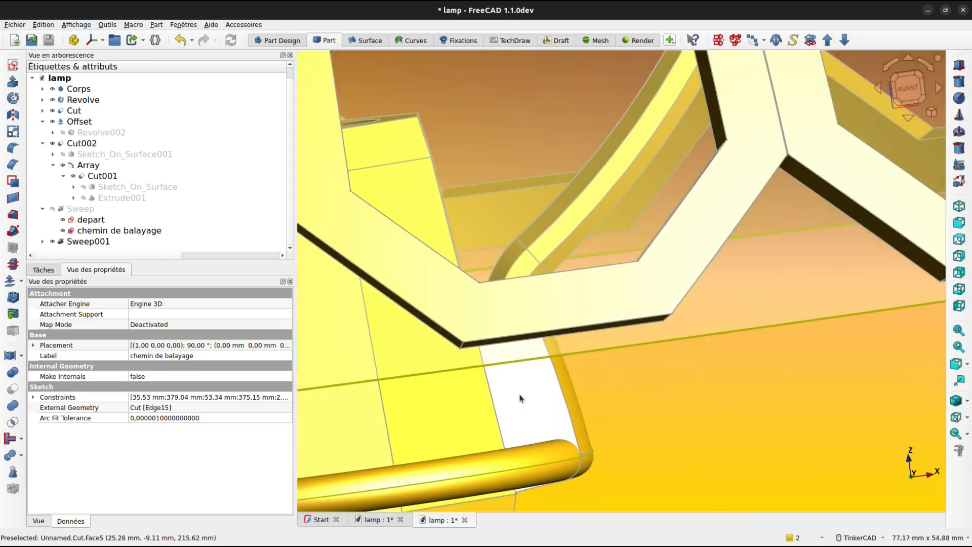
{"action": "left_click", "coordinate": [519, 395]}
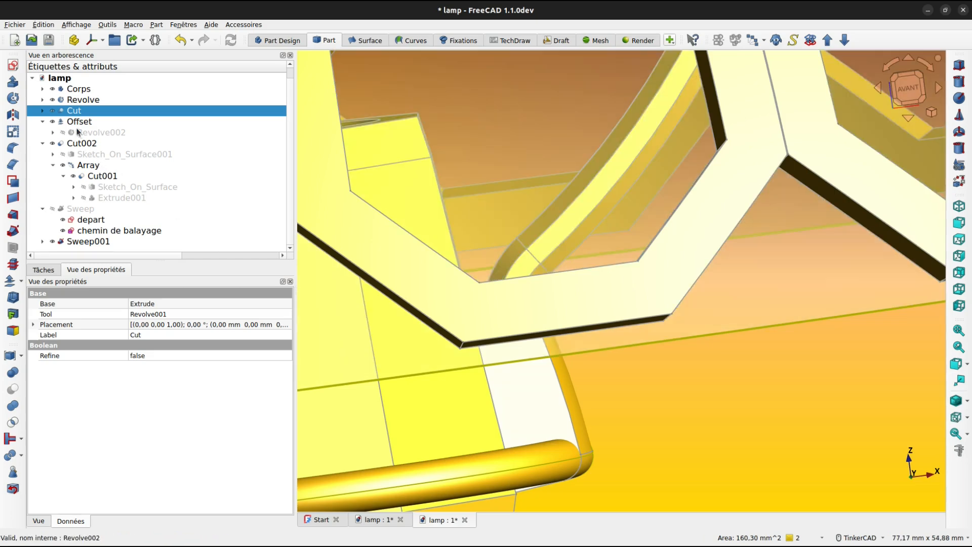
{"action": "right_click_drag", "start_coordinate": [486, 379], "coordinate": [539, 435]}
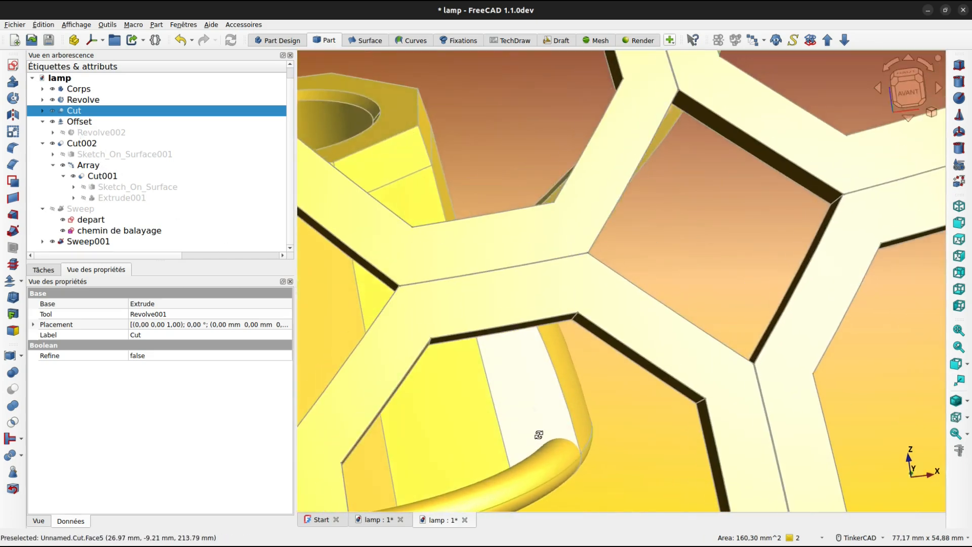
{"action": "left_click", "coordinate": [87, 242], "text": "ctrl"}
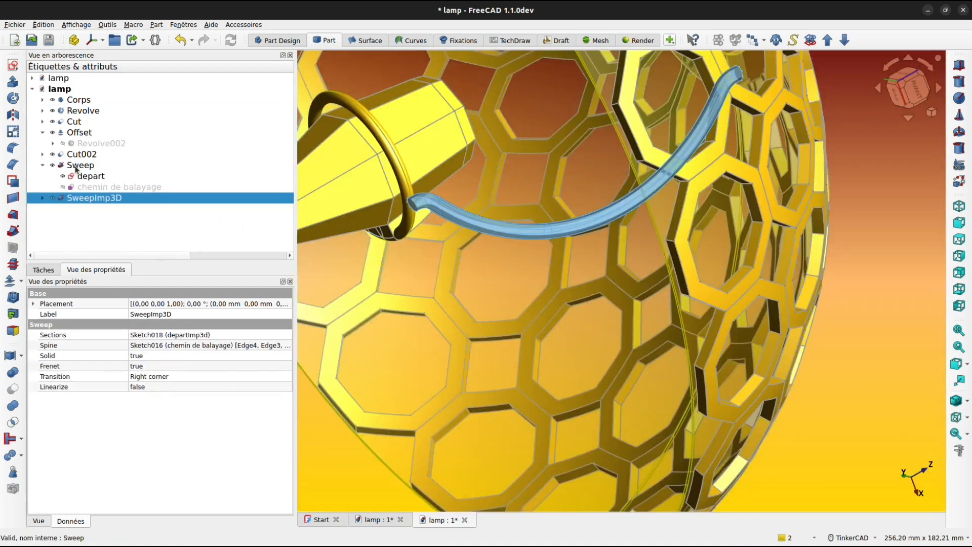
Hide the original Sweep so that only SweepImp3D represents the arm
{"action": "left_click", "coordinate": [76, 167]}
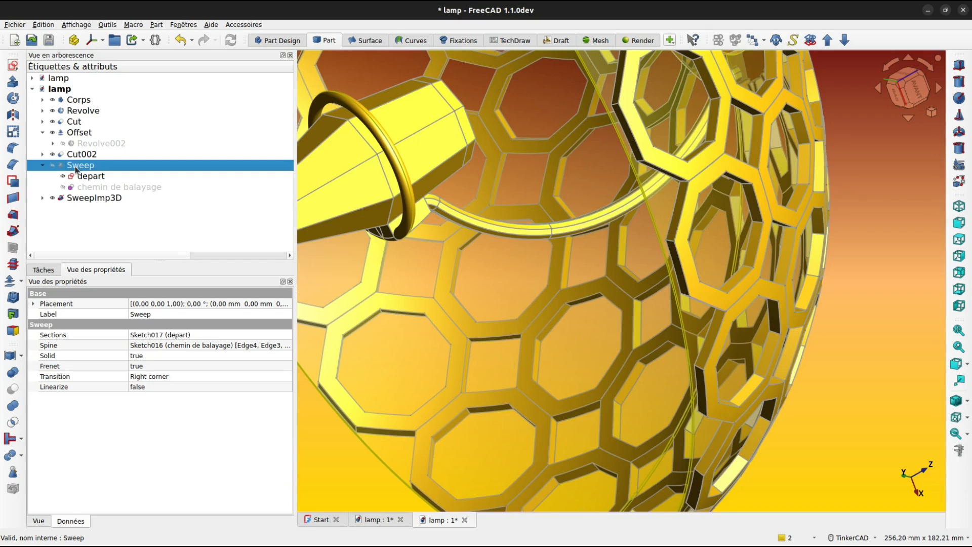
{"action": "left_click", "coordinate": [95, 198]}
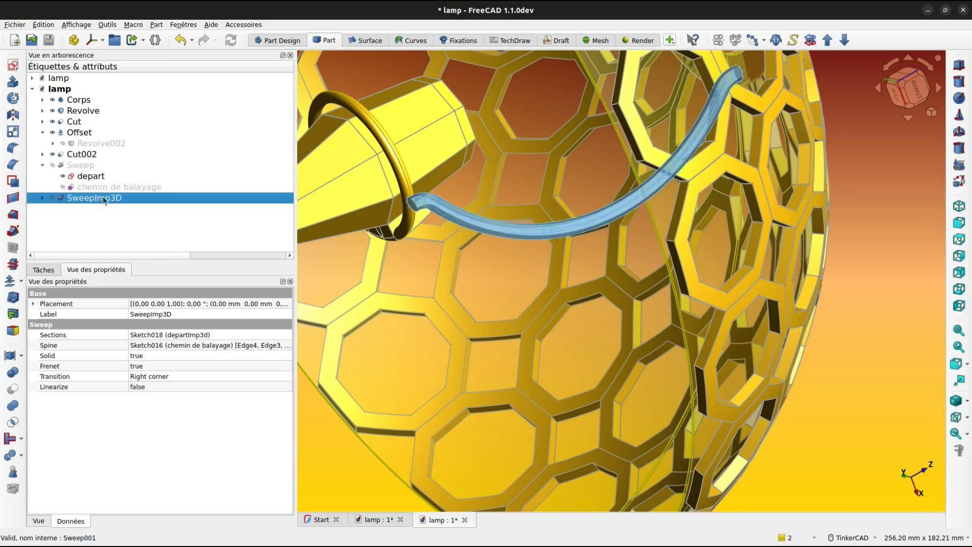
{"action": "left_click", "coordinate": [112, 234]}
Subtract SweepImp3D from the Cut part with a boolean Cut
{"action": "right_click_drag", "start_coordinate": [410, 231], "coordinate": [417, 233]}
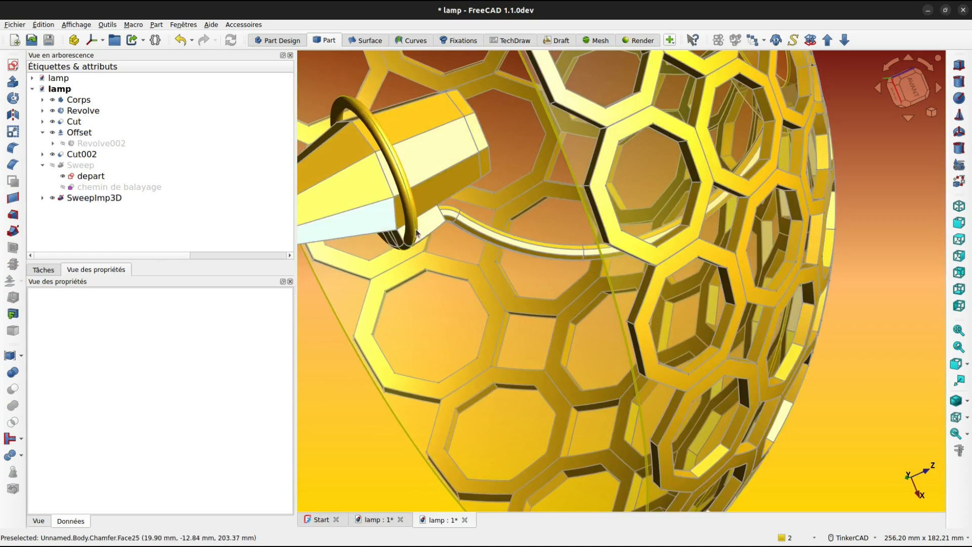
{"action": "left_click", "coordinate": [431, 229]}
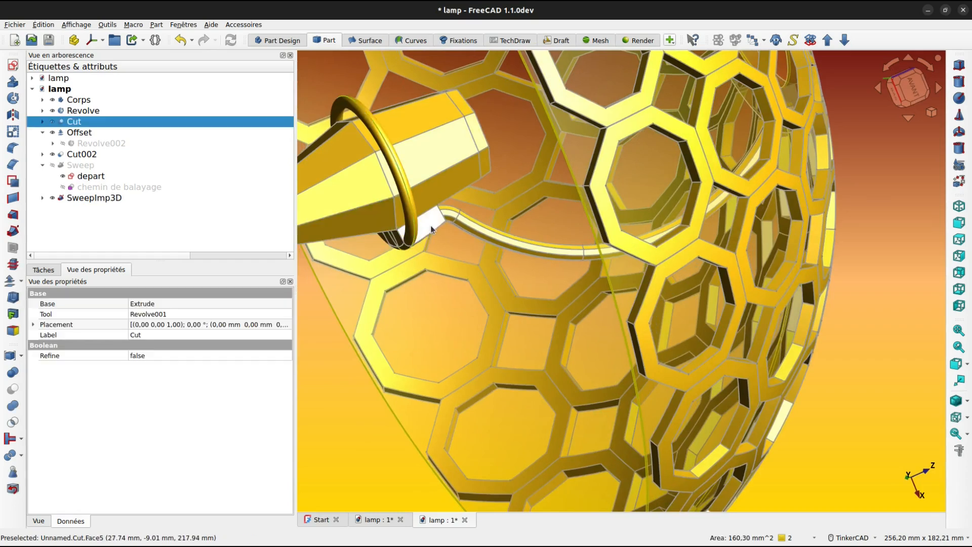
{"action": "left_click", "coordinate": [88, 198], "text": "ctrl"}
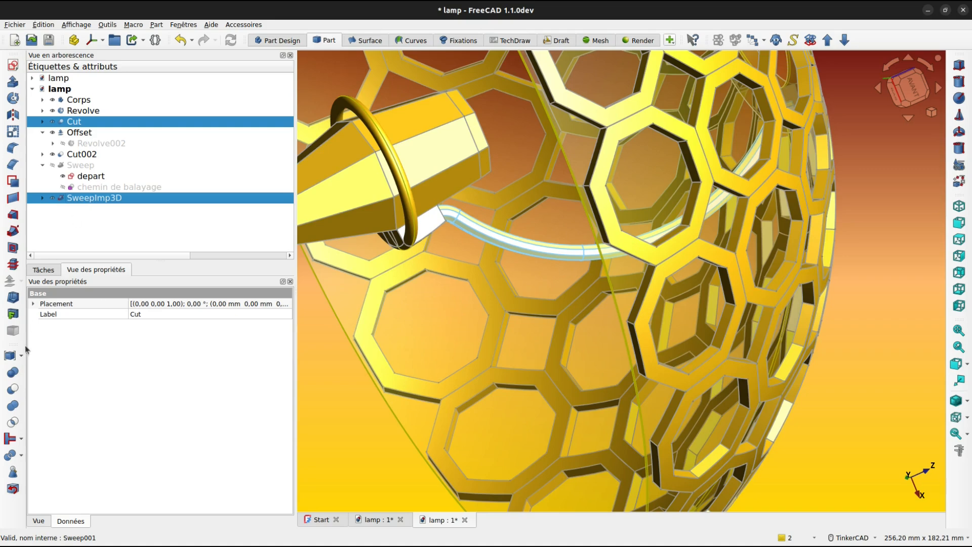
{"action": "left_click", "coordinate": [14, 392]}
{"action": "right_click_drag", "start_coordinate": [477, 220], "coordinate": [420, 249]}
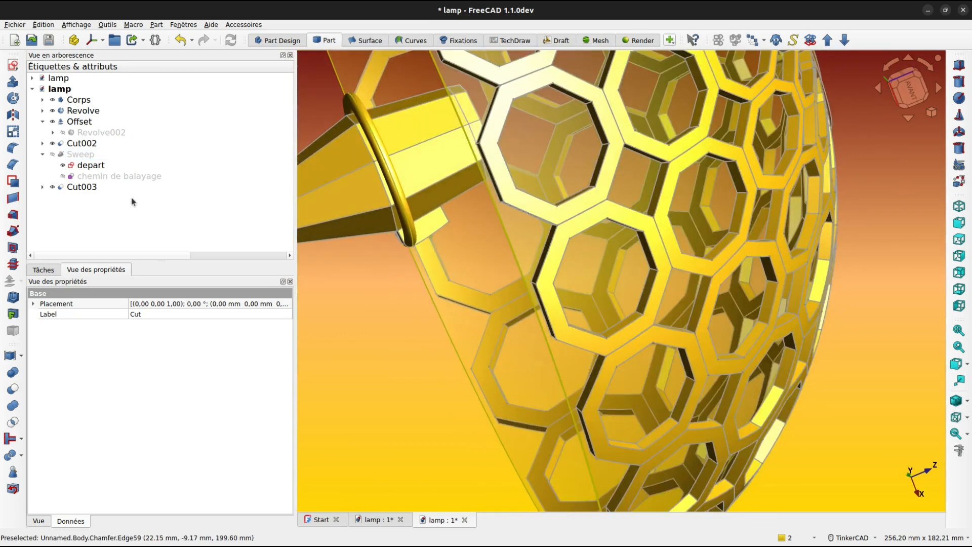
Make SweepImp3D, nested under the Cut003 object, visible again
{"action": "left_click", "coordinate": [42, 187]}
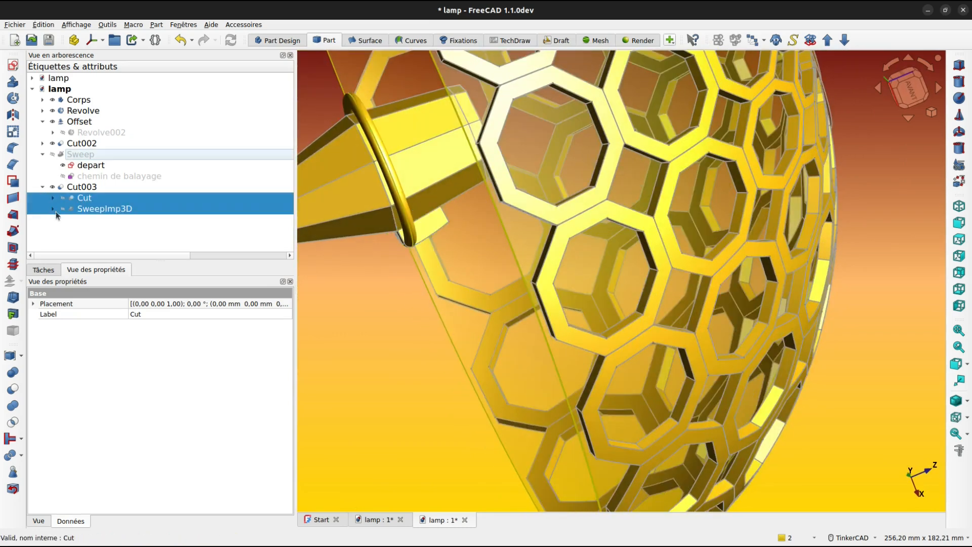
{"action": "left_click", "coordinate": [105, 209]}
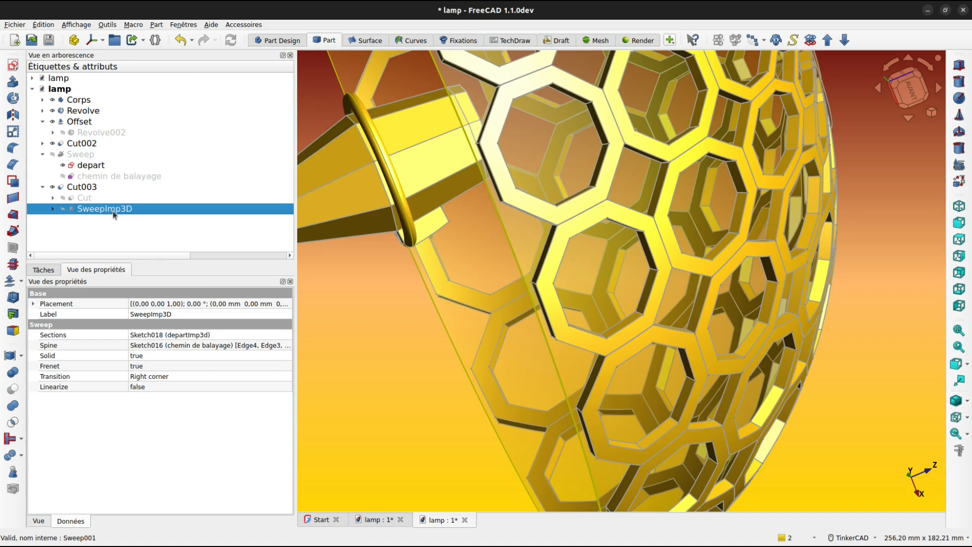
{"action": "key", "text": "space"}
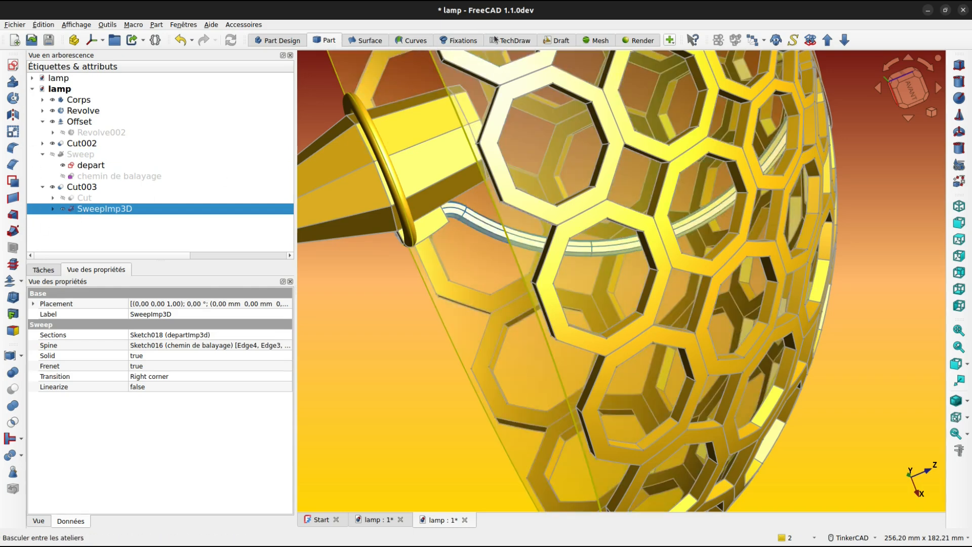
Create a Draft polar array of SweepImp3D with 4 elements over 360°, centred on the origin
{"action": "left_click", "coordinate": [556, 41]}
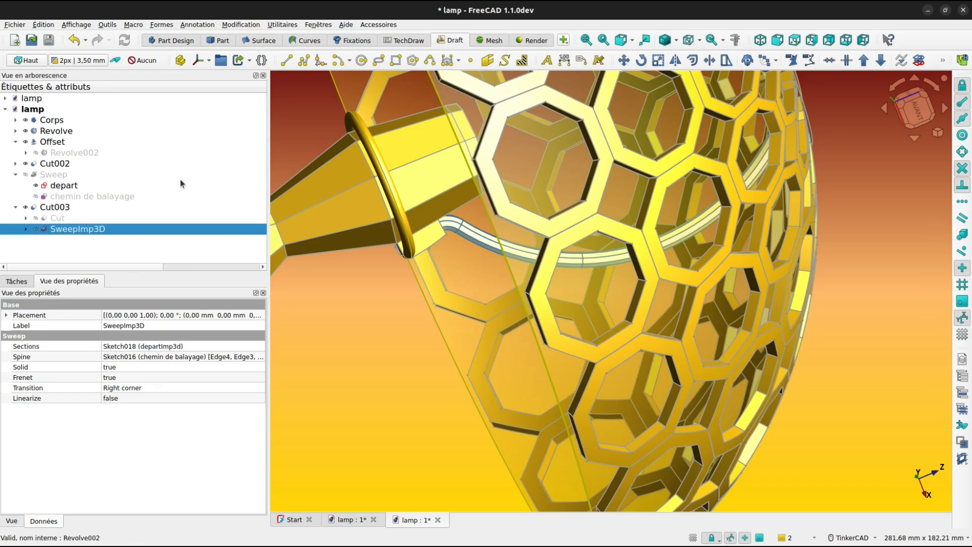
{"action": "left_click", "coordinate": [776, 60]}
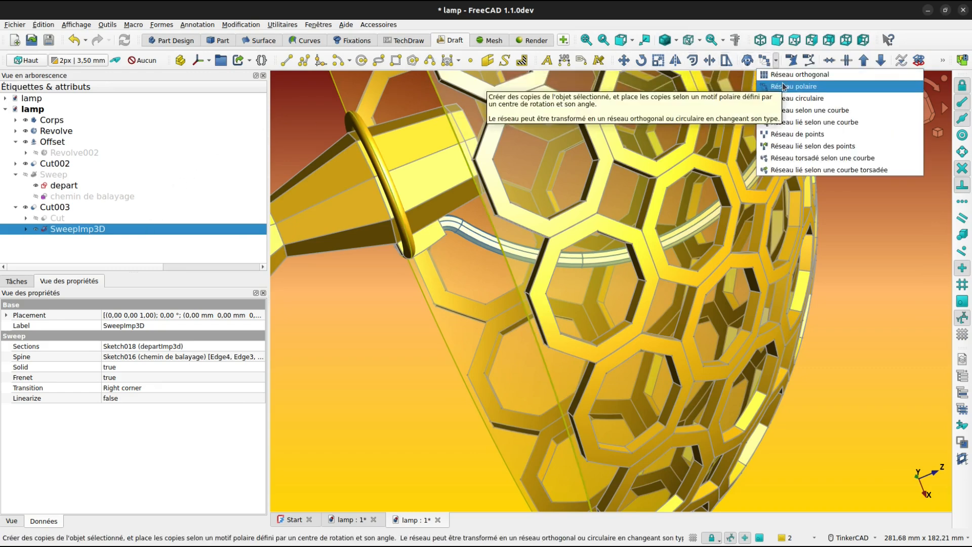
{"action": "left_click", "coordinate": [793, 86]}
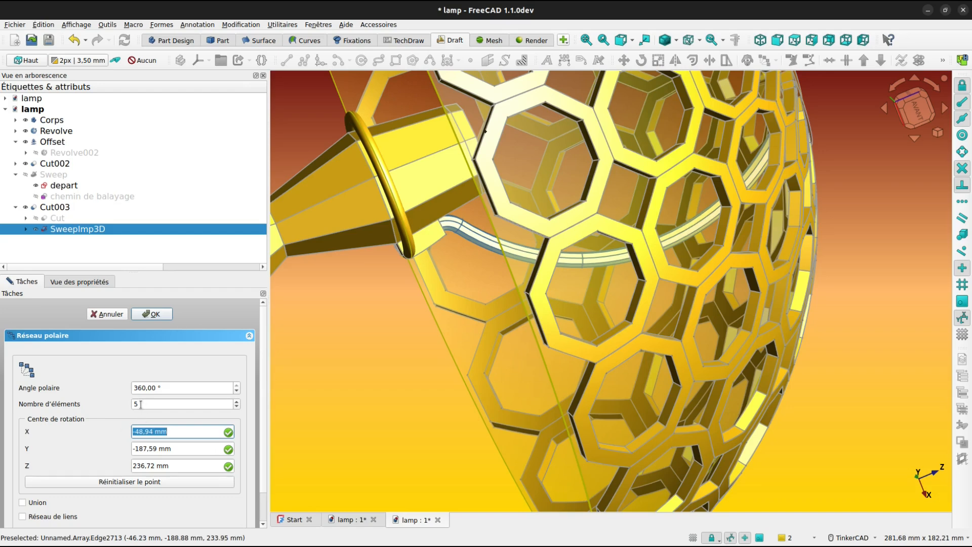
{"action": "left_click_drag", "start_coordinate": [141, 404], "coordinate": [132, 404]}
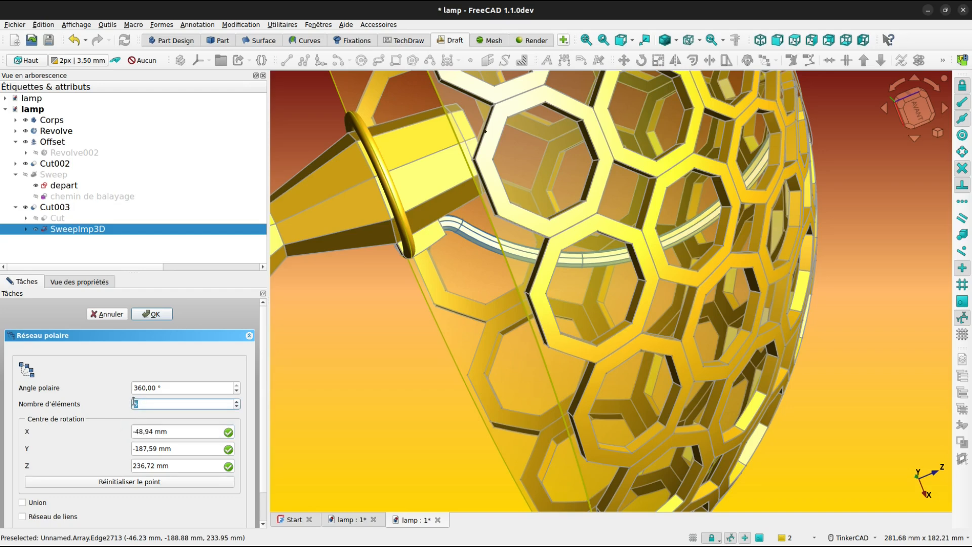
{"action": "left_click", "coordinate": [93, 481]}
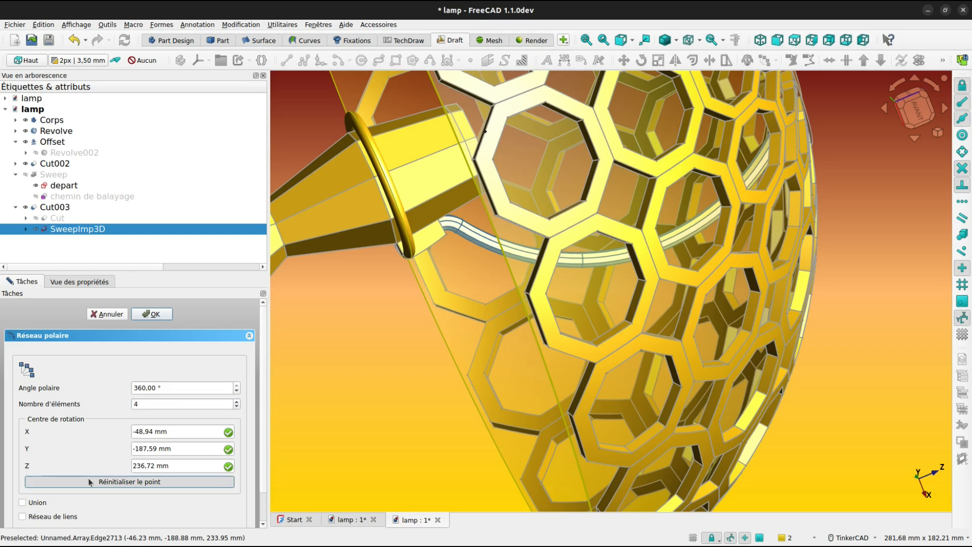
{"action": "left_click", "coordinate": [159, 315]}
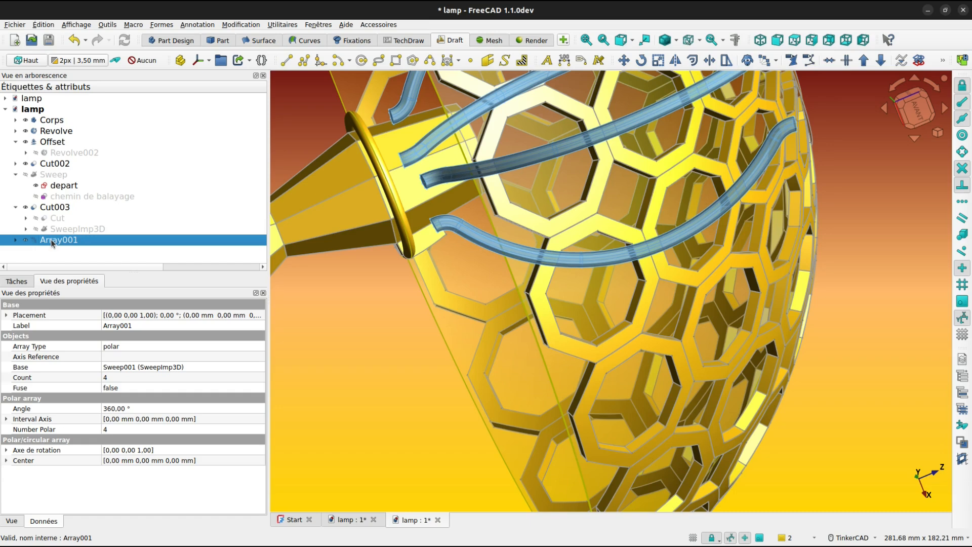
Subtract the polar array Array001 from the lampshade body Cut002 with a Part boolean Cut
{"action": "left_click", "coordinate": [16, 208]}
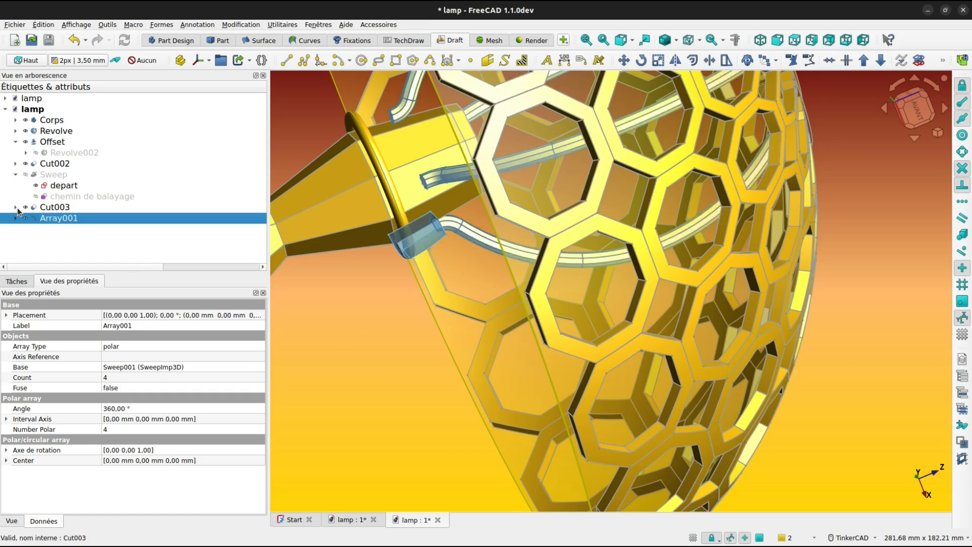
{"action": "left_click", "coordinate": [17, 174]}
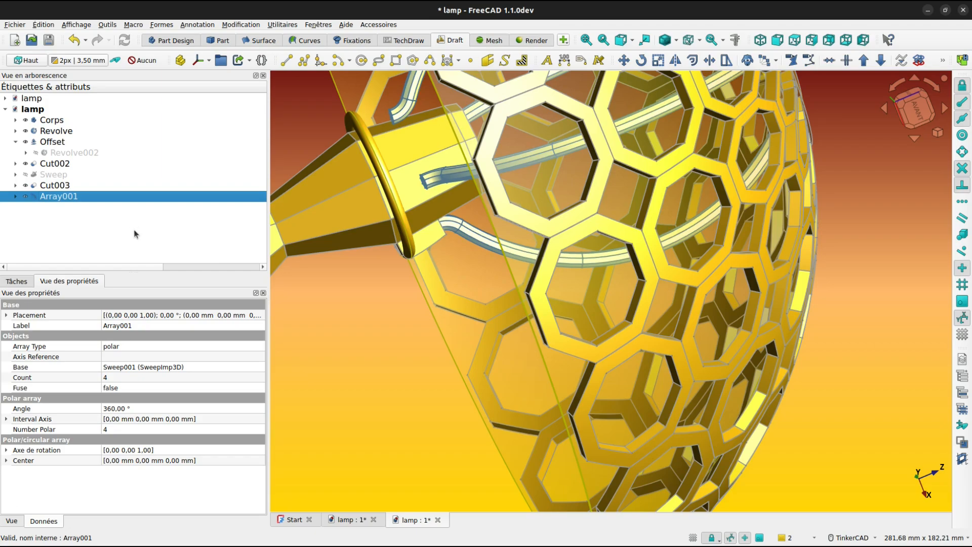
{"action": "right_click_drag", "start_coordinate": [380, 275], "coordinate": [354, 398]}
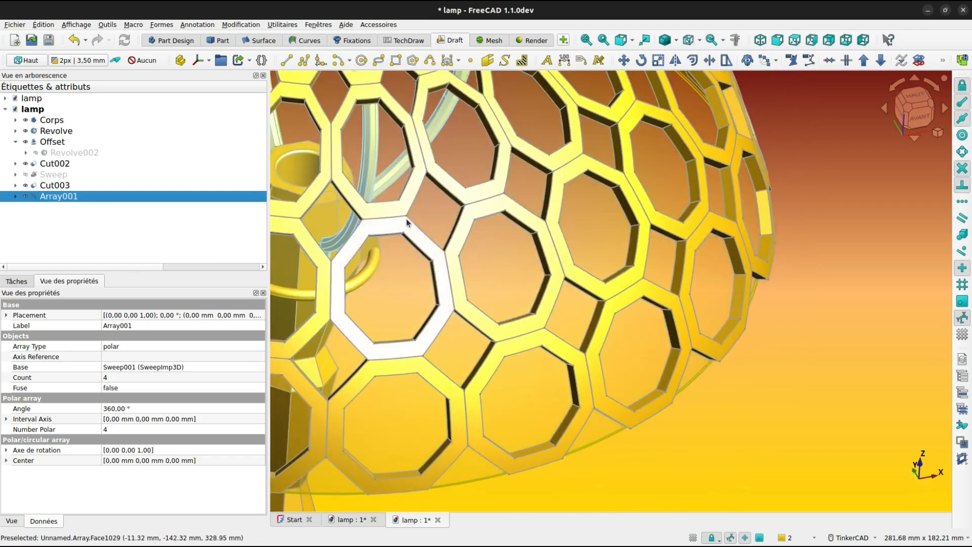
{"action": "middle_click_drag", "start_coordinate": [409, 227], "coordinate": [529, 447]}
{"action": "right_click_drag", "start_coordinate": [538, 371], "coordinate": [574, 183]}
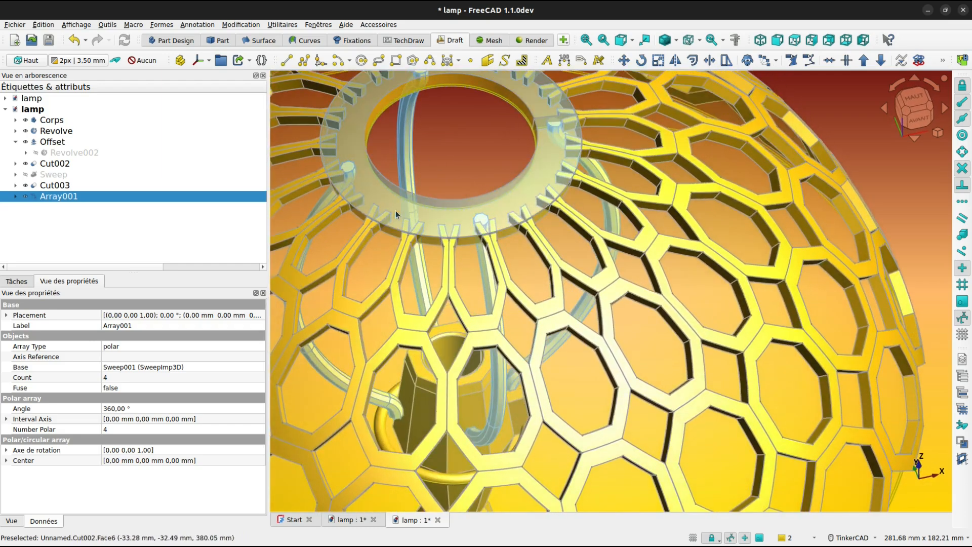
{"action": "left_click", "coordinate": [445, 148]}
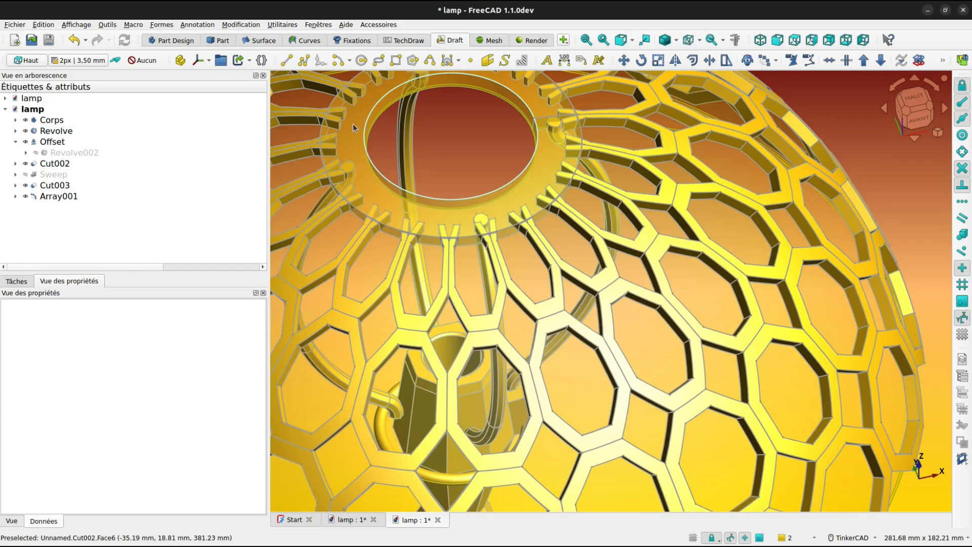
{"action": "left_click", "coordinate": [351, 130]}
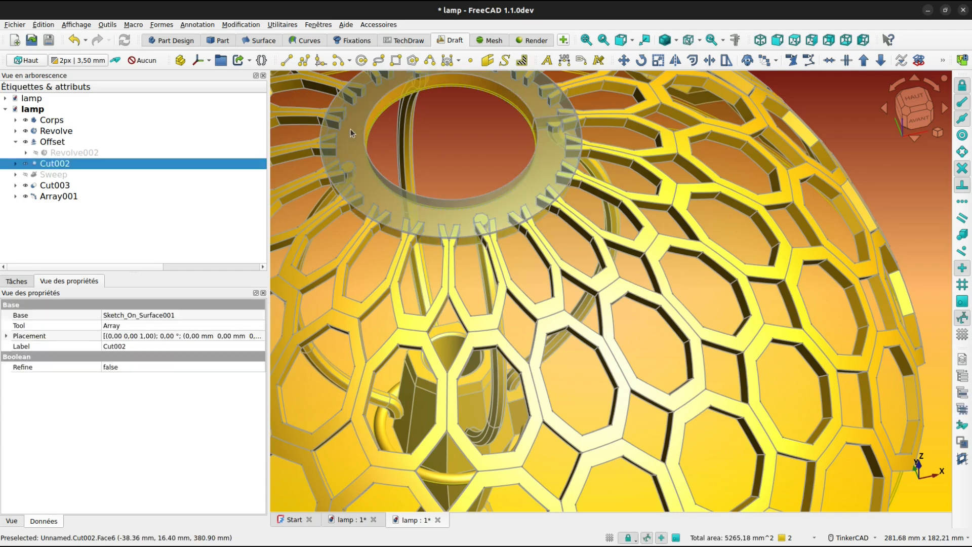
{"action": "left_click", "coordinate": [408, 121], "text": "ctrl"}
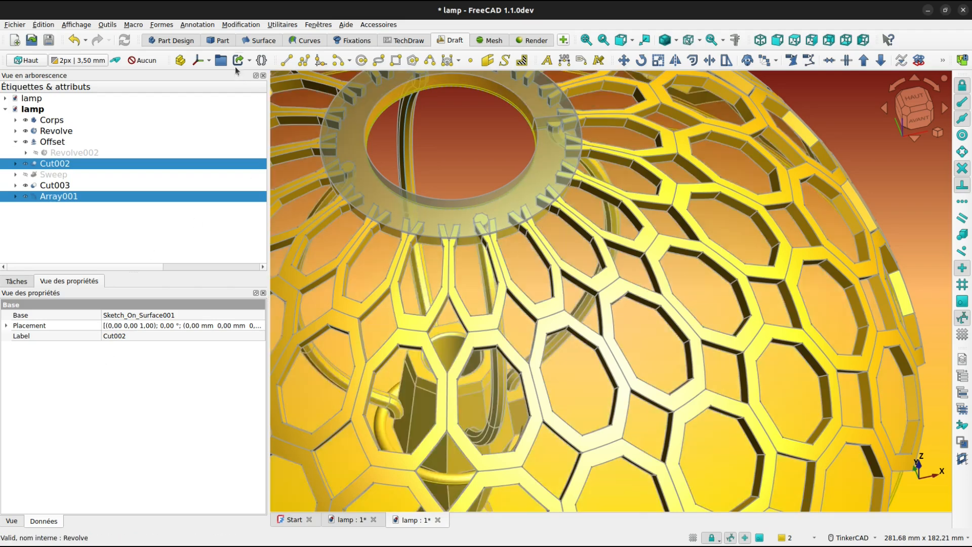
{"action": "left_click", "coordinate": [218, 40]}
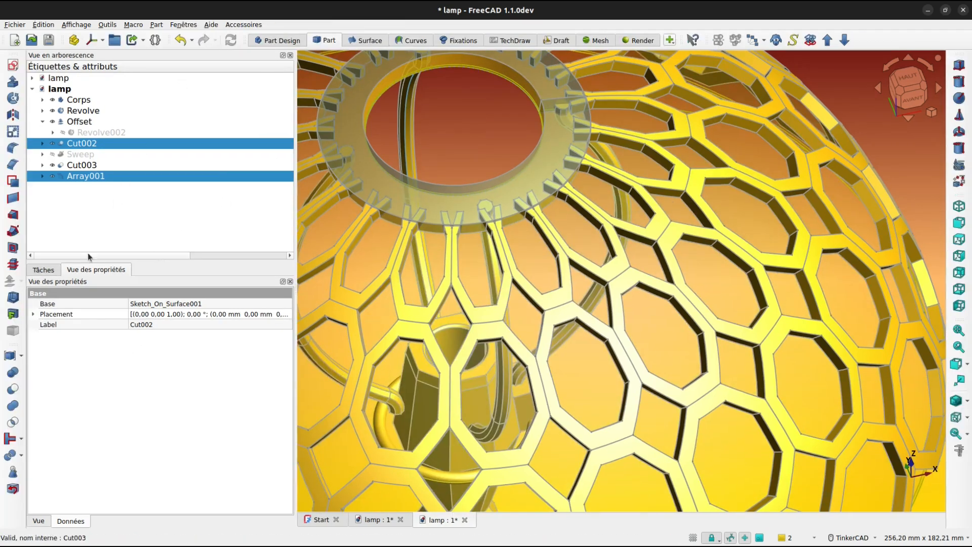
{"action": "left_click", "coordinate": [12, 393]}
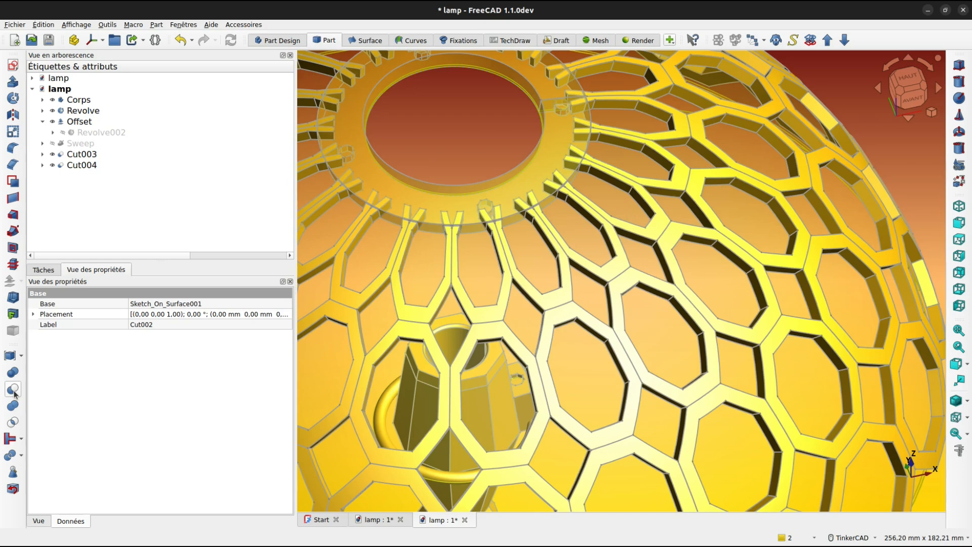
Make the original Sweep arm visible again
{"action": "middle_click_drag", "start_coordinate": [457, 135], "coordinate": [458, 108]}
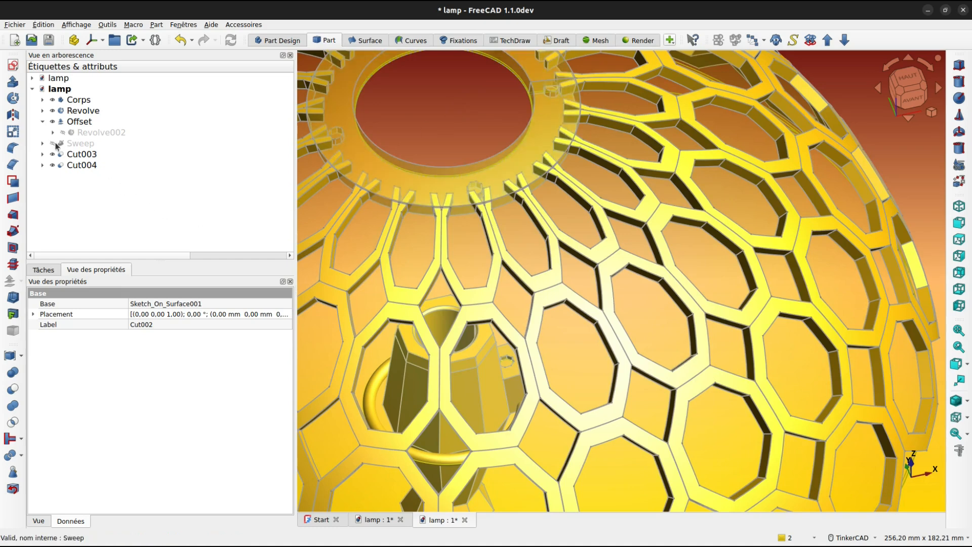
{"action": "left_click", "coordinate": [85, 144]}
{"action": "key", "text": "space"}
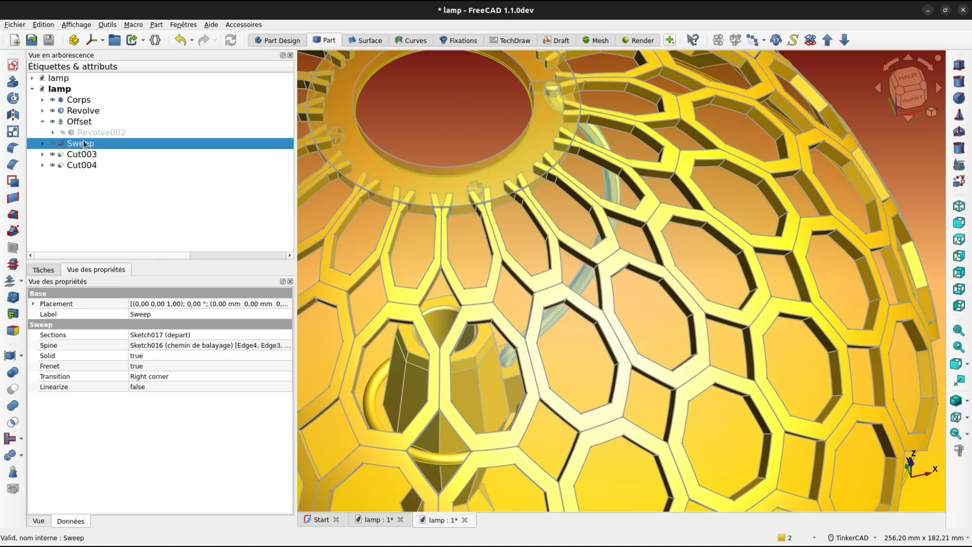
Examine from below how the Sweep arm fits into the central part and the lampshade's upper ring
{"action": "middle_click_drag", "start_coordinate": [430, 349], "coordinate": [386, 147]}
{"action": "right_click_drag", "start_coordinate": [444, 222], "coordinate": [409, 213]}
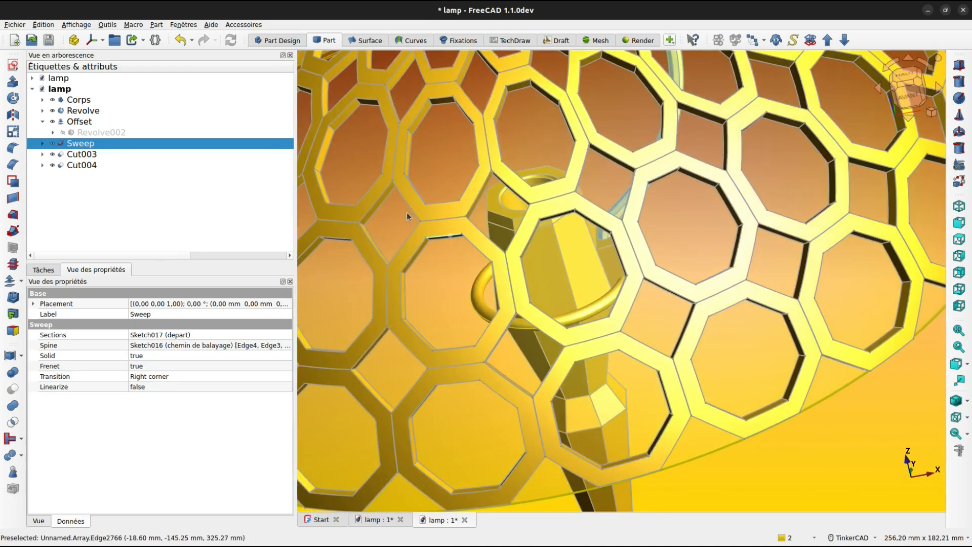
{"action": "scroll", "coordinate": [608, 271], "scroll_direction": "up", "scroll_amount": 5}
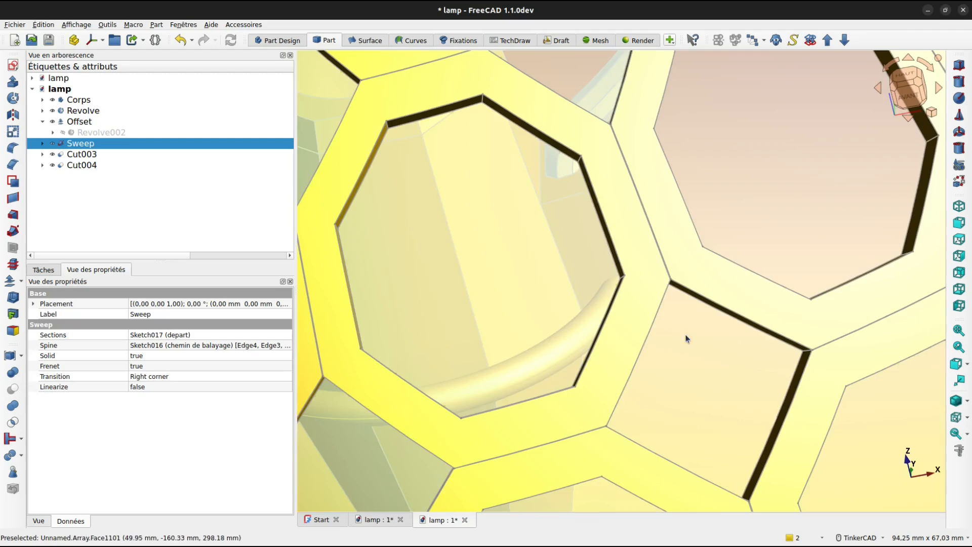
{"action": "right_click_drag", "start_coordinate": [685, 335], "coordinate": [562, 191]}
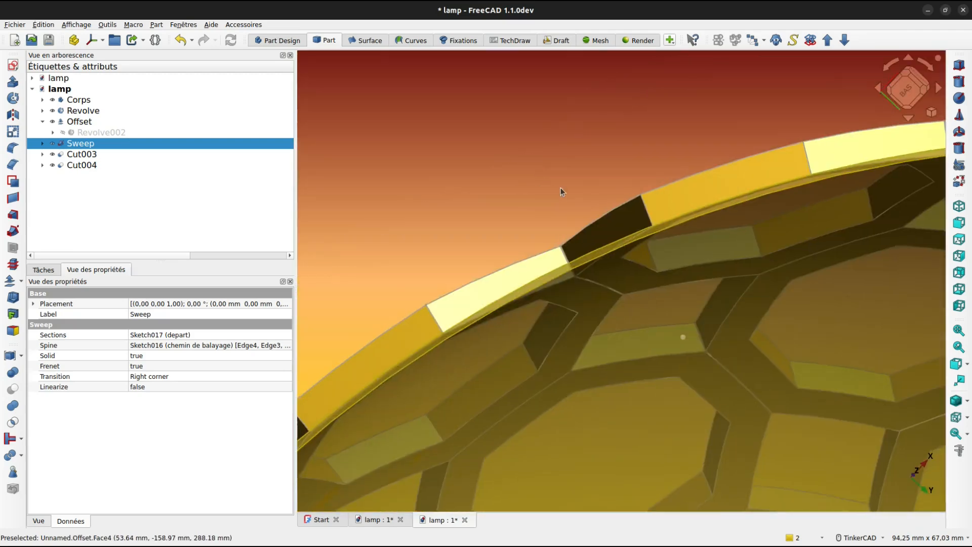
{"action": "middle_click_drag", "start_coordinate": [688, 358], "coordinate": [508, 2]}
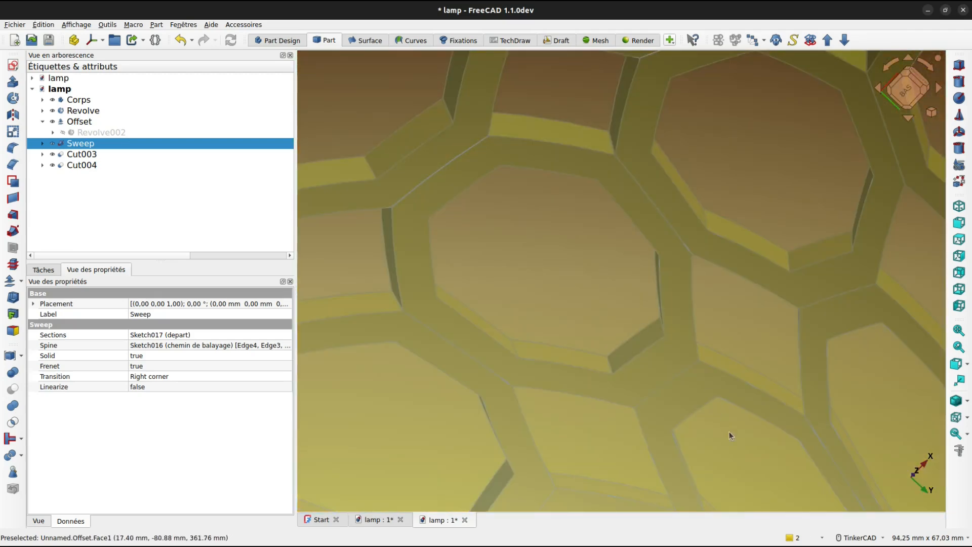
{"action": "scroll", "coordinate": [506, 136], "scroll_direction": "down", "scroll_amount": 5}
{"action": "scroll", "coordinate": [507, 139], "scroll_direction": "down", "scroll_amount": 3}
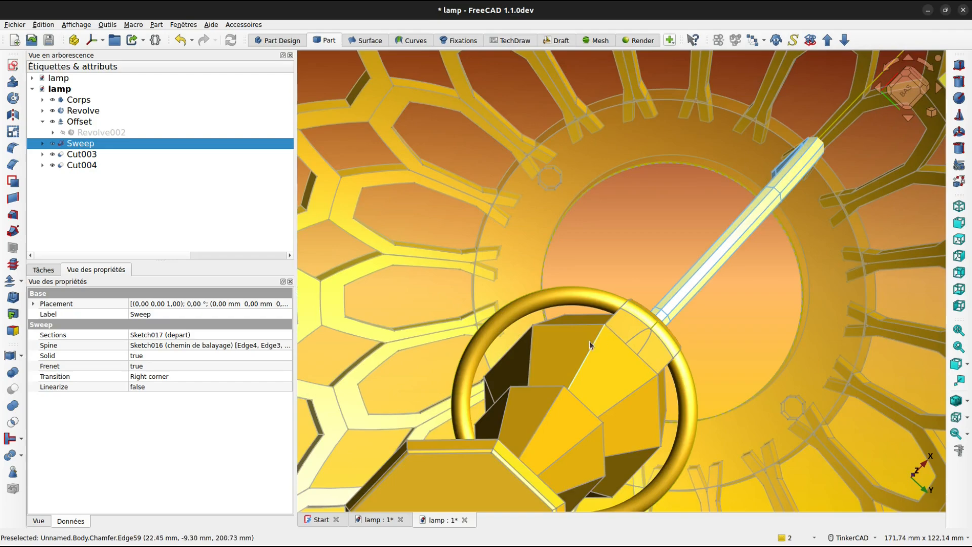
Combine the Sweep arm and the socket block Cut003 into a Part compound
{"action": "right_click_drag", "start_coordinate": [586, 390], "coordinate": [622, 295]}
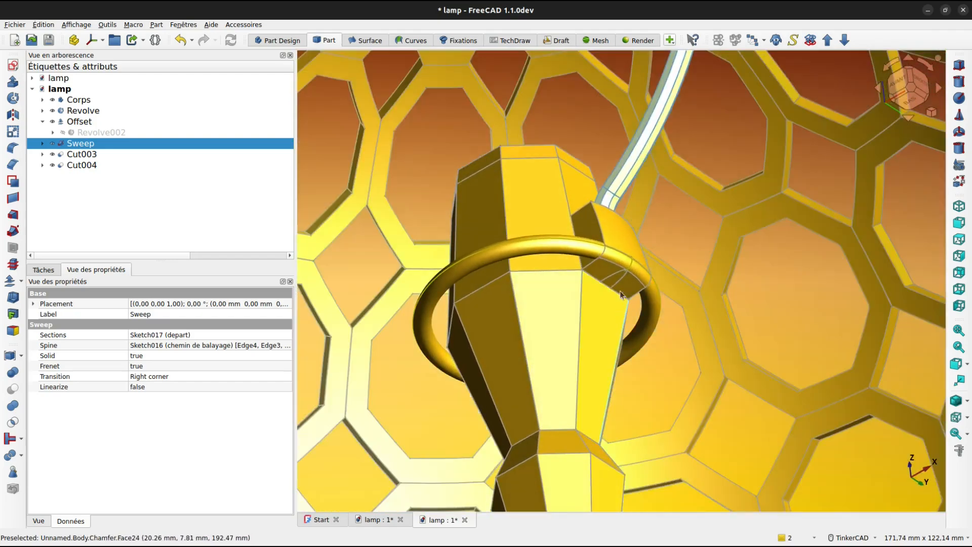
{"action": "left_click", "coordinate": [613, 231], "text": "ctrl"}
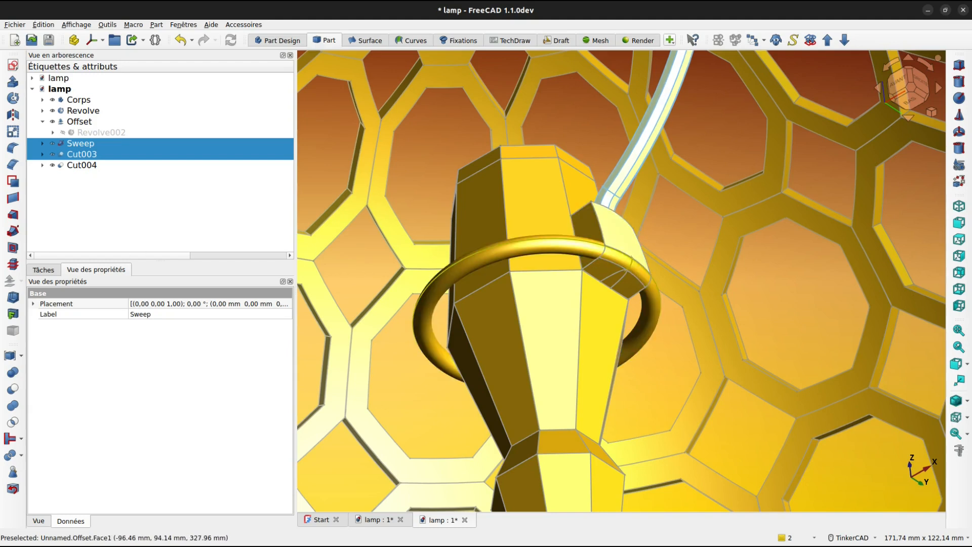
{"action": "left_click", "coordinate": [7, 358]}
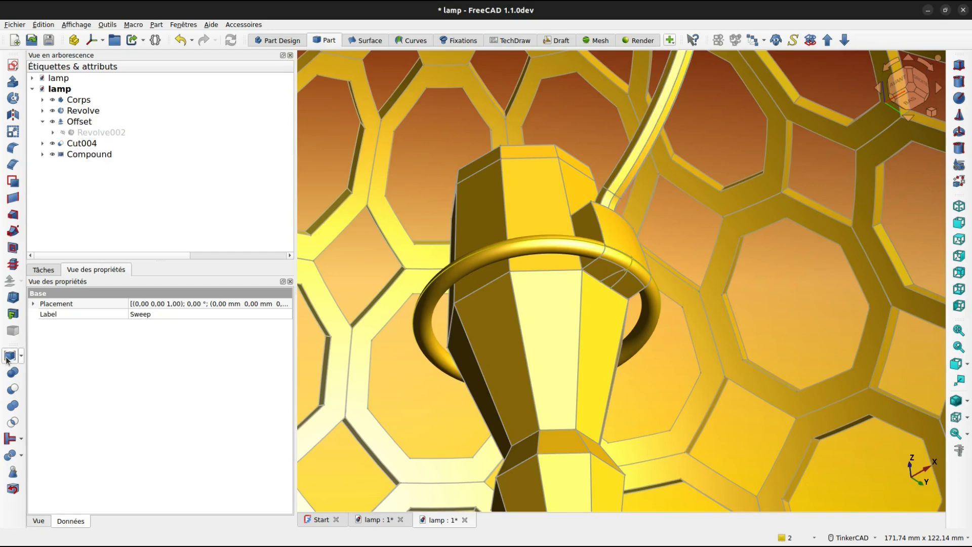
Hide and show the new Compound to check which parts of the lamp it contains
{"action": "scroll", "coordinate": [671, 276], "scroll_direction": "down", "scroll_amount": 3}
{"action": "scroll", "coordinate": [585, 273], "scroll_direction": "up", "scroll_amount": 1}
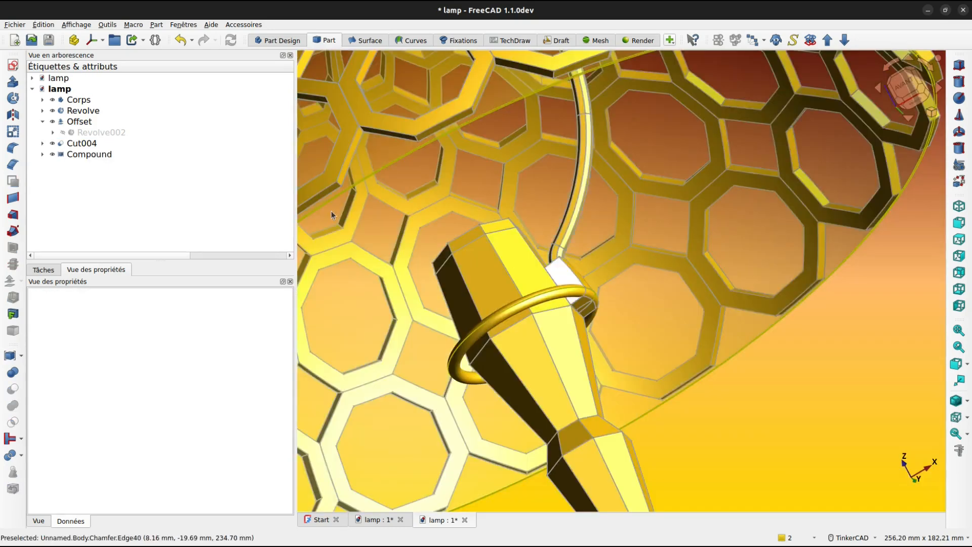
{"action": "left_click", "coordinate": [106, 156]}
{"action": "key", "text": "space"}
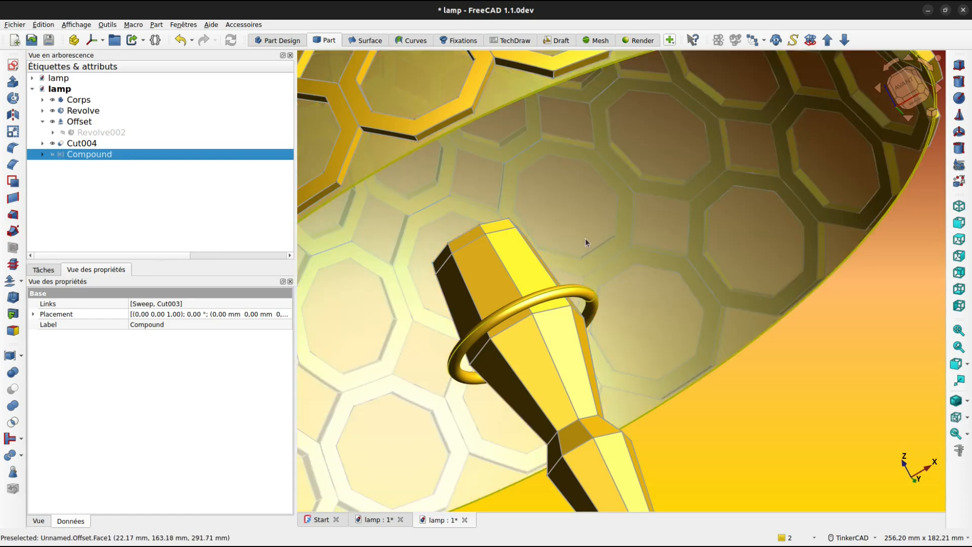
{"action": "key", "text": "space"}
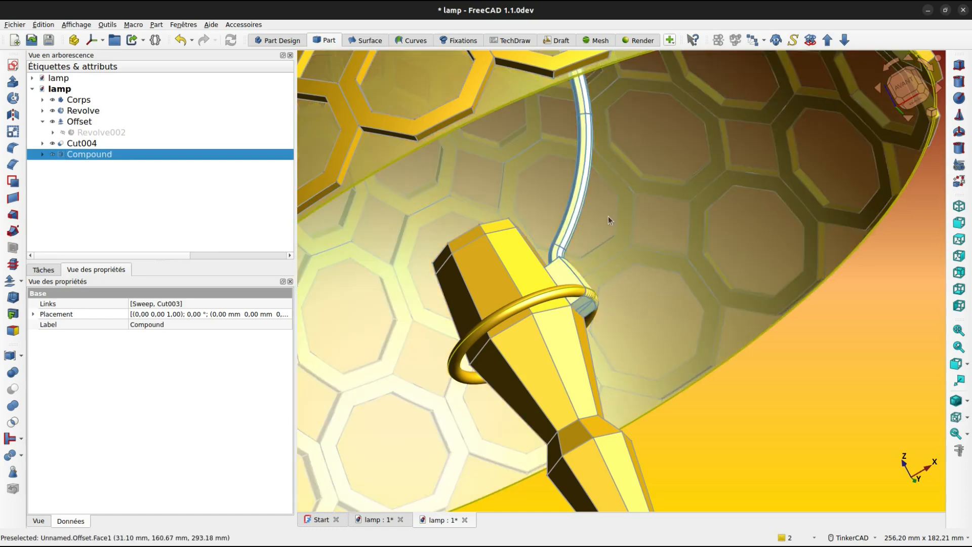
Create a Draft polar array of Compound with 4 elements over 360°, with its rotation centre reset to the origin
{"action": "scroll", "coordinate": [610, 214], "scroll_direction": "down", "scroll_amount": 2}
{"action": "mouse_move", "coordinate": [623, 228]}
{"action": "right_mouse_down"}
{"action": "mouse_move", "coordinate": [635, 246]}
{"action": "mouse_move", "coordinate": [625, 238]}
{"action": "right_mouse_up"}
{"action": "left_click", "coordinate": [556, 41]}
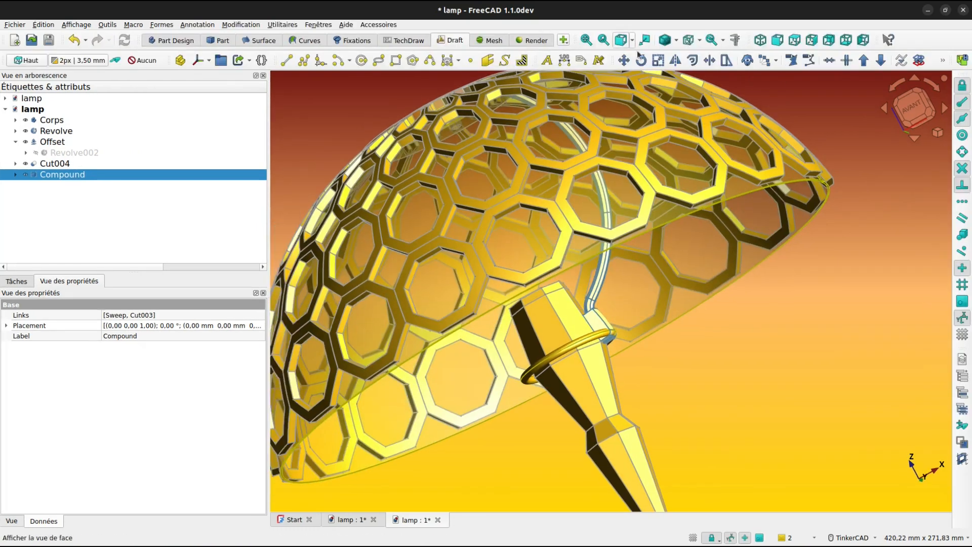
{"action": "left_click", "coordinate": [763, 60]}
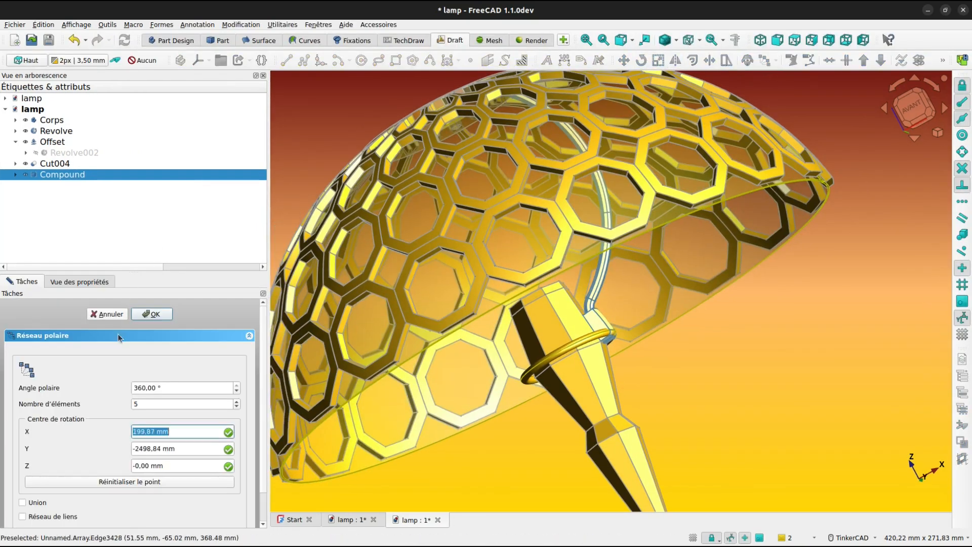
{"action": "left_click", "coordinate": [237, 404]}
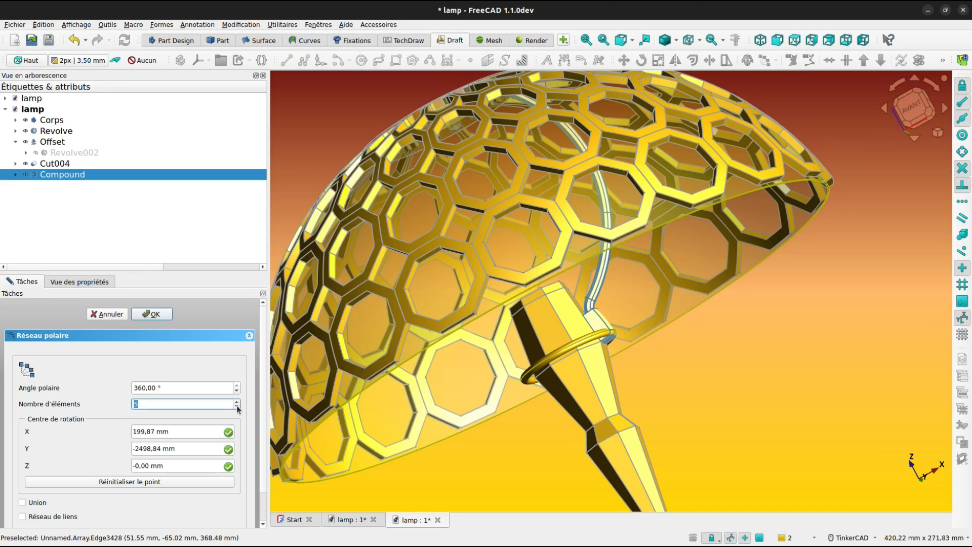
{"action": "left_click", "coordinate": [103, 481]}
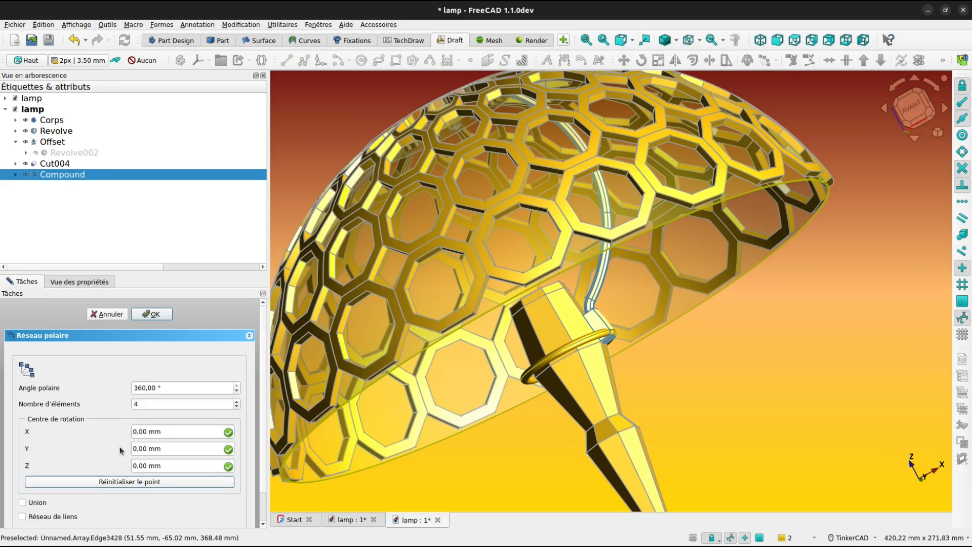
{"action": "left_click", "coordinate": [166, 316]}
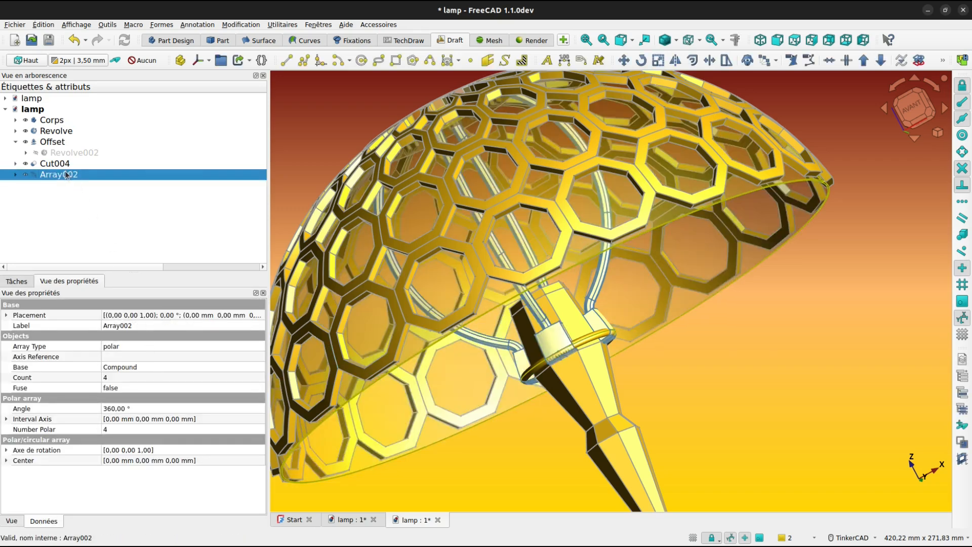
Check Array002 by hiding and showing it, and combine it with the ring Revolve into a Part compound
{"action": "key", "text": "space"}
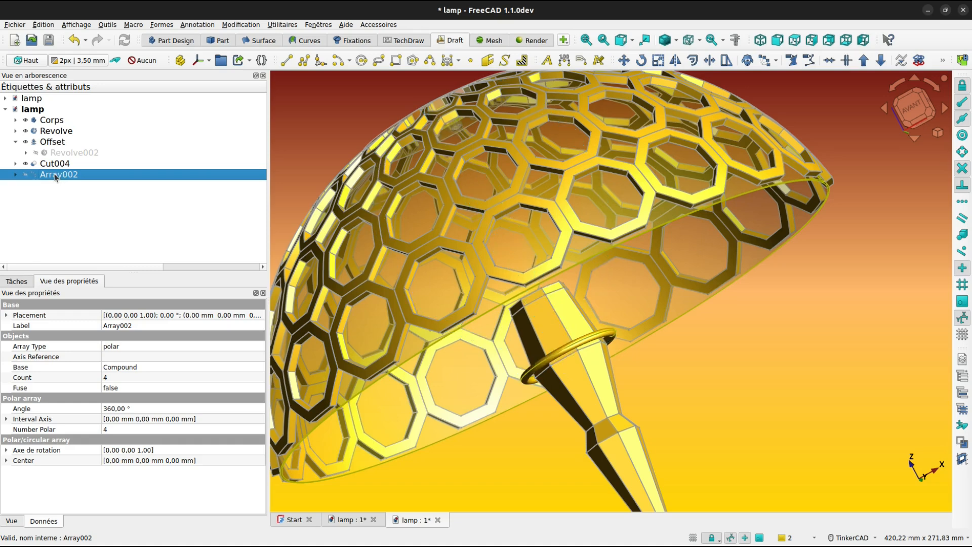
{"action": "key", "text": "space"}
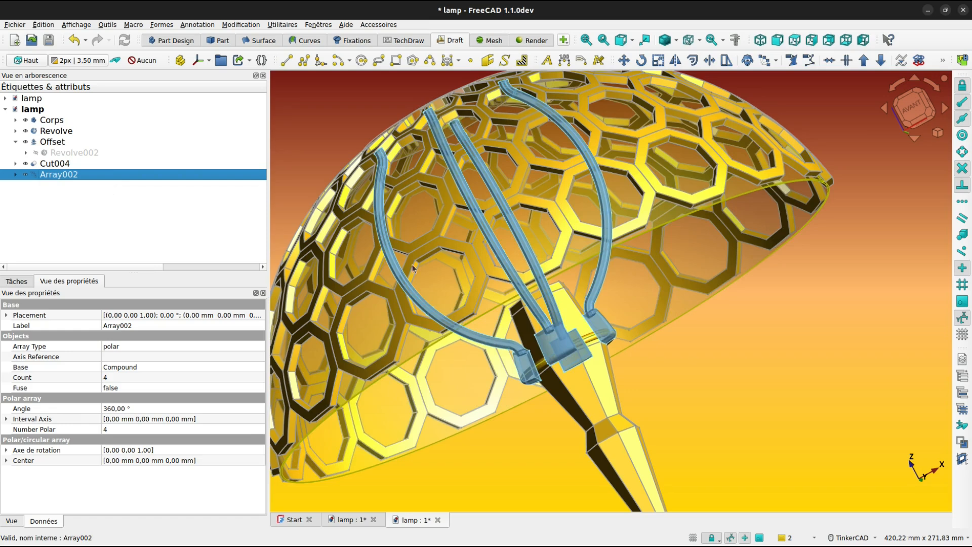
{"action": "left_click", "coordinate": [585, 343], "text": "ctrl"}
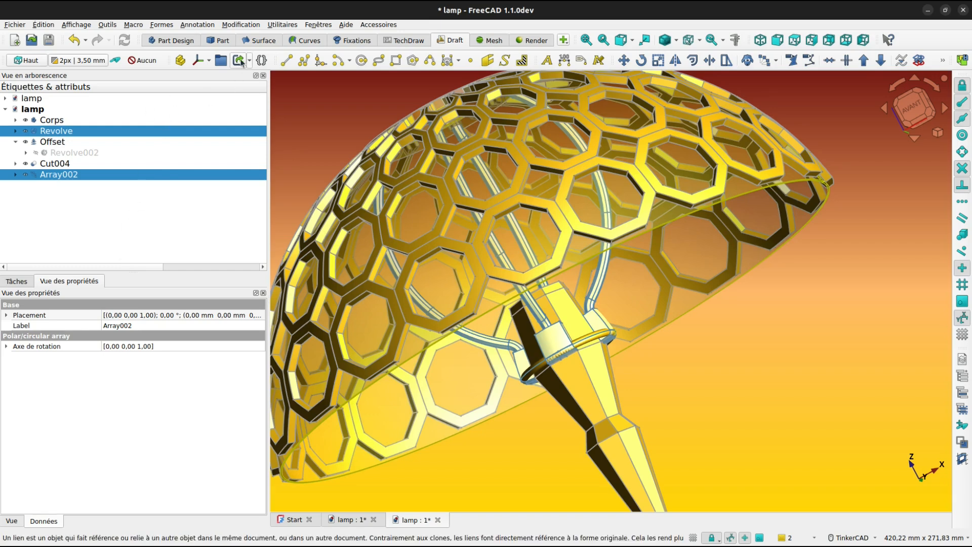
{"action": "left_click", "coordinate": [219, 40]}
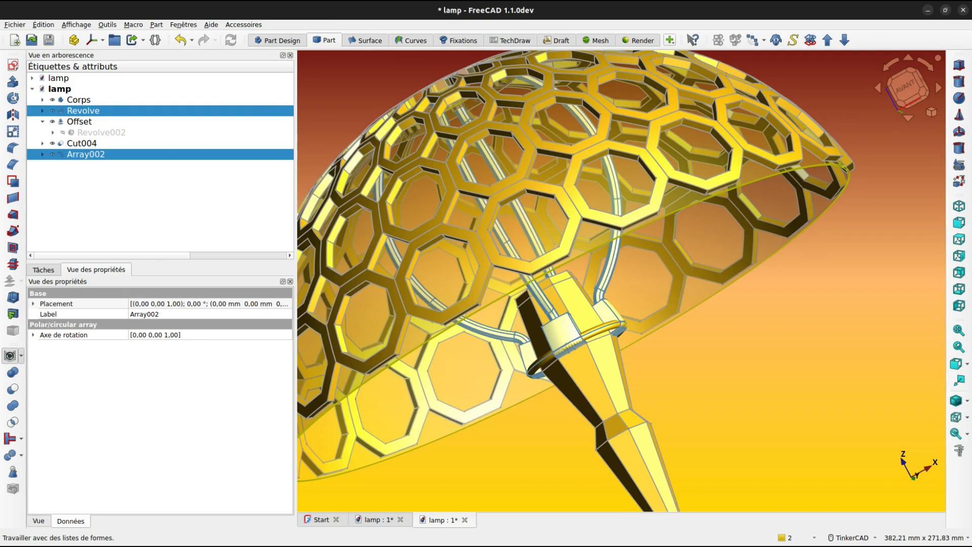
{"action": "left_click", "coordinate": [10, 357]}
{"action": "right_click_drag", "start_coordinate": [722, 443], "coordinate": [669, 453]}
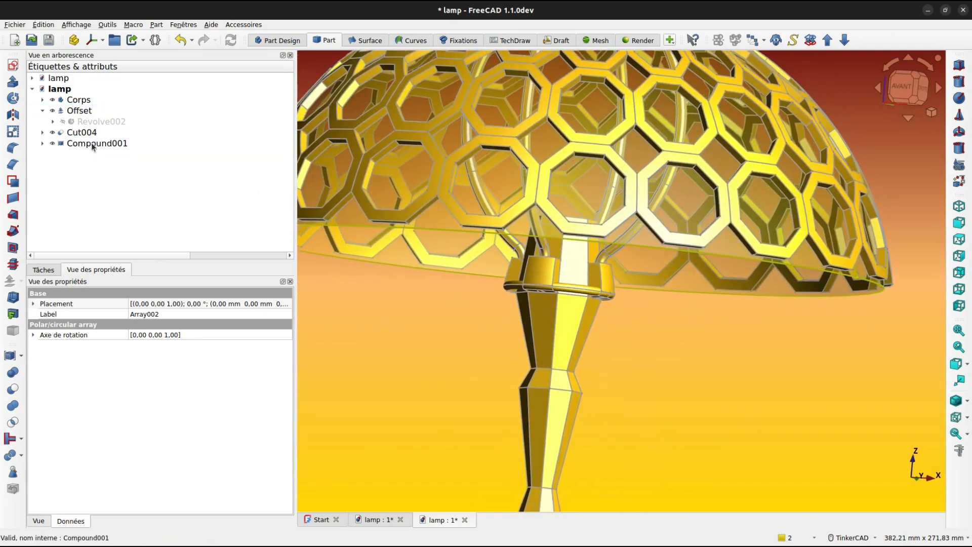
Start transforming Compound001 and set the dragger mode to Center of mass / Centroid
{"action": "right_click", "coordinate": [93, 144]}
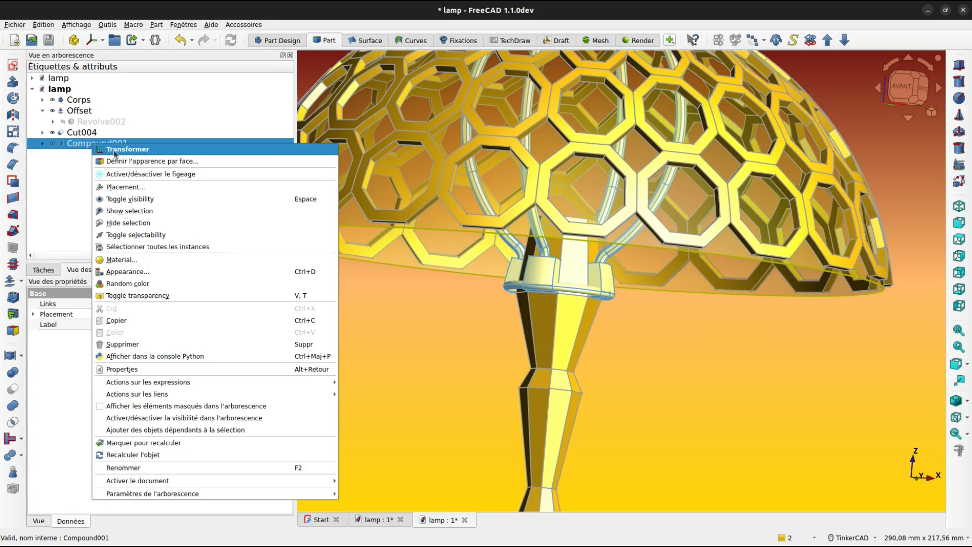
{"action": "left_click", "coordinate": [114, 150]}
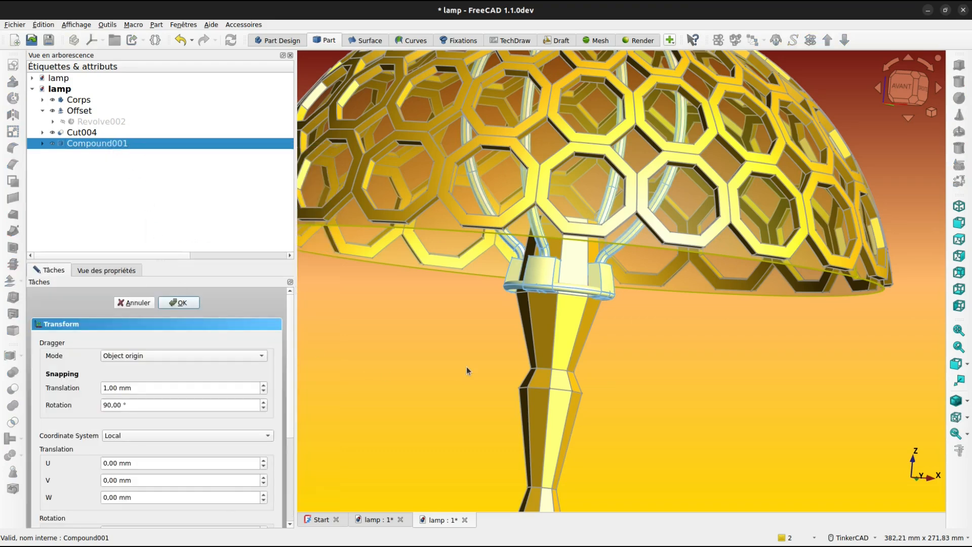
{"action": "scroll", "coordinate": [467, 366], "scroll_direction": "down", "scroll_amount": 5}
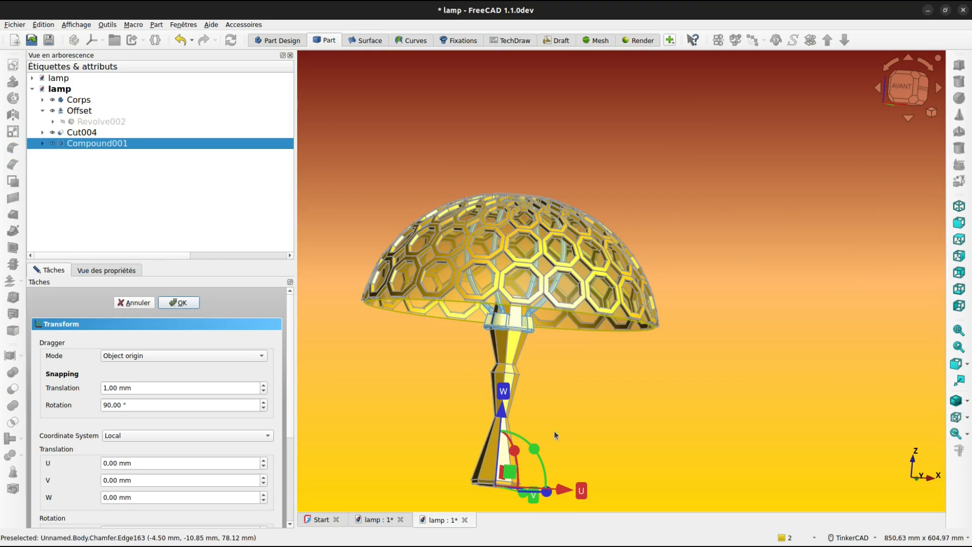
{"action": "middle_click_drag", "start_coordinate": [578, 413], "coordinate": [532, 337]}
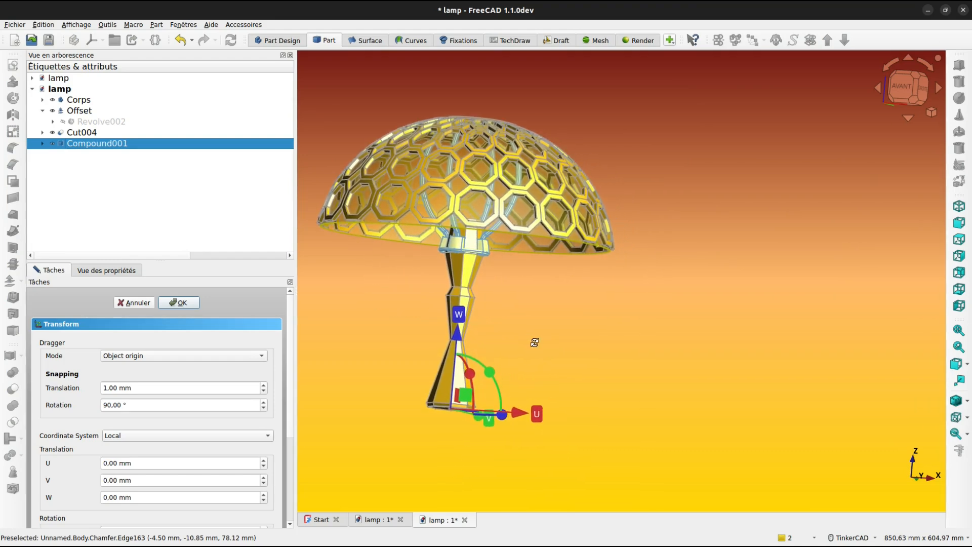
{"action": "right_click_drag", "start_coordinate": [535, 343], "coordinate": [560, 345]}
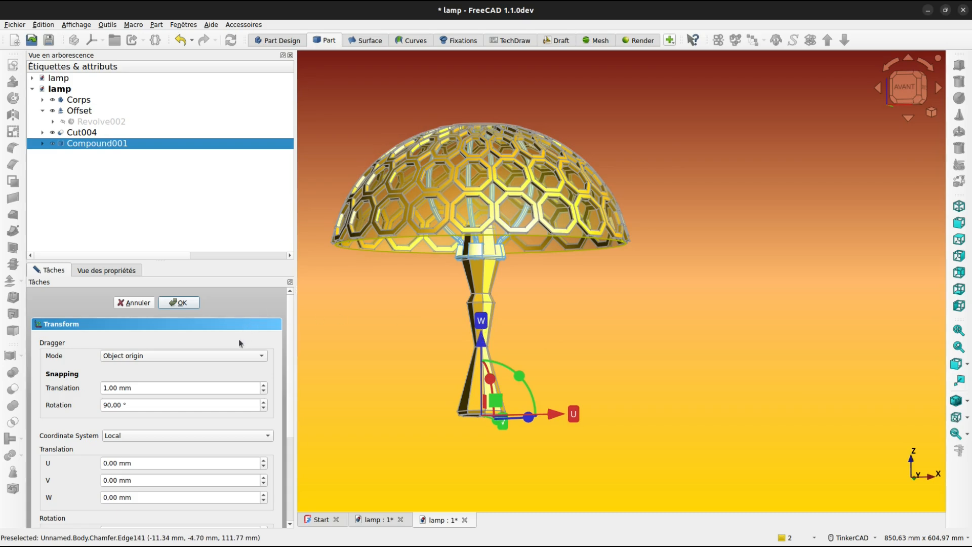
{"action": "left_click", "coordinate": [226, 356]}
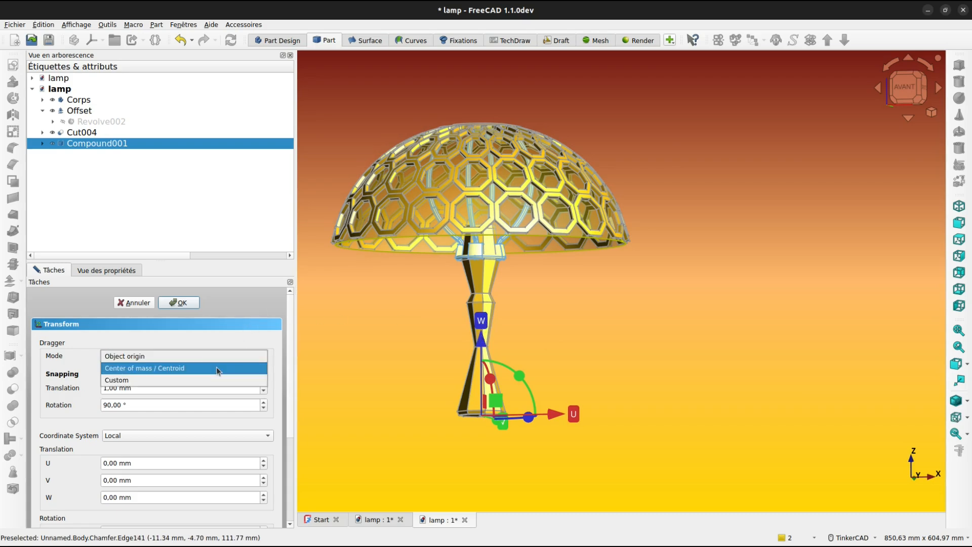
{"action": "left_click", "coordinate": [215, 368]}
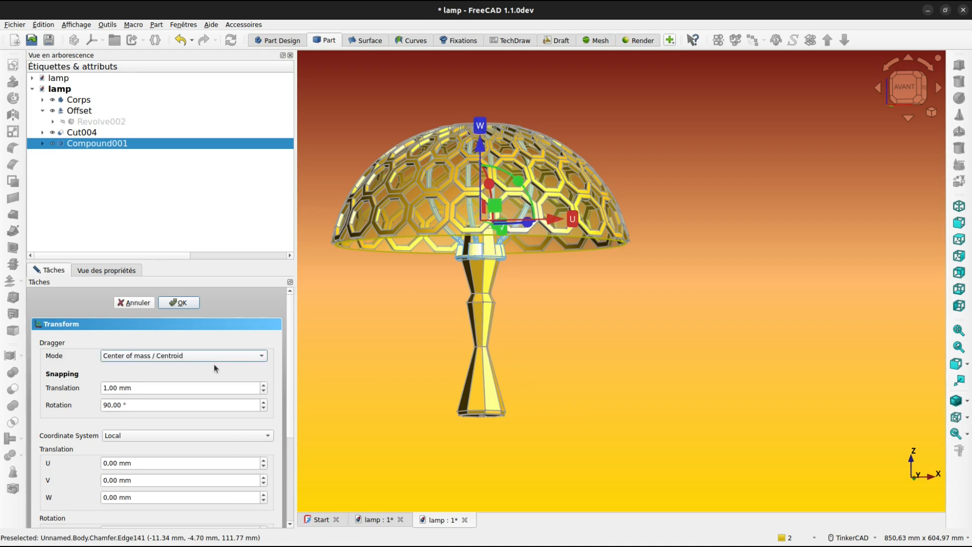
Set the dragger mode to Custom, with a top corner vertex of the lamp's central foot as reference
{"action": "scroll", "coordinate": [487, 218], "scroll_direction": "up", "scroll_amount": 10}
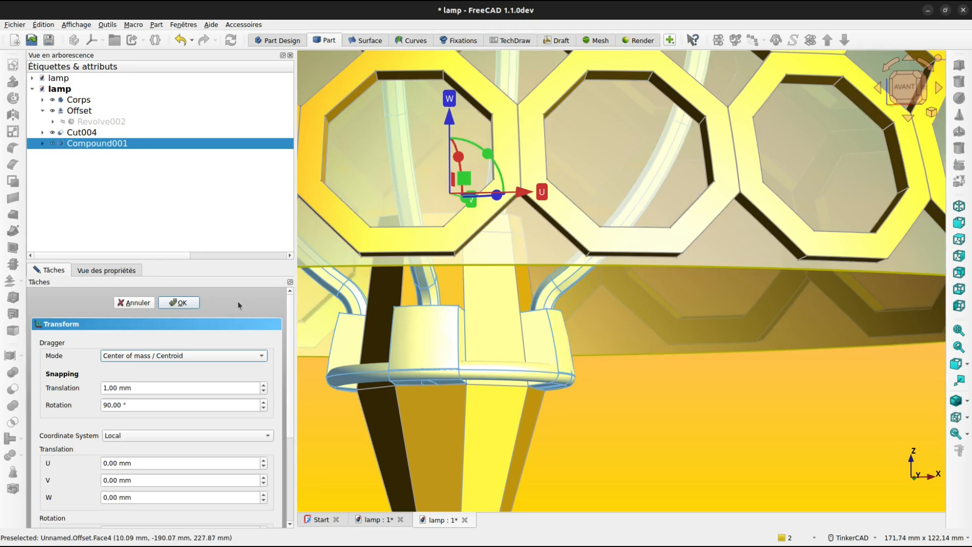
{"action": "left_click", "coordinate": [167, 355]}
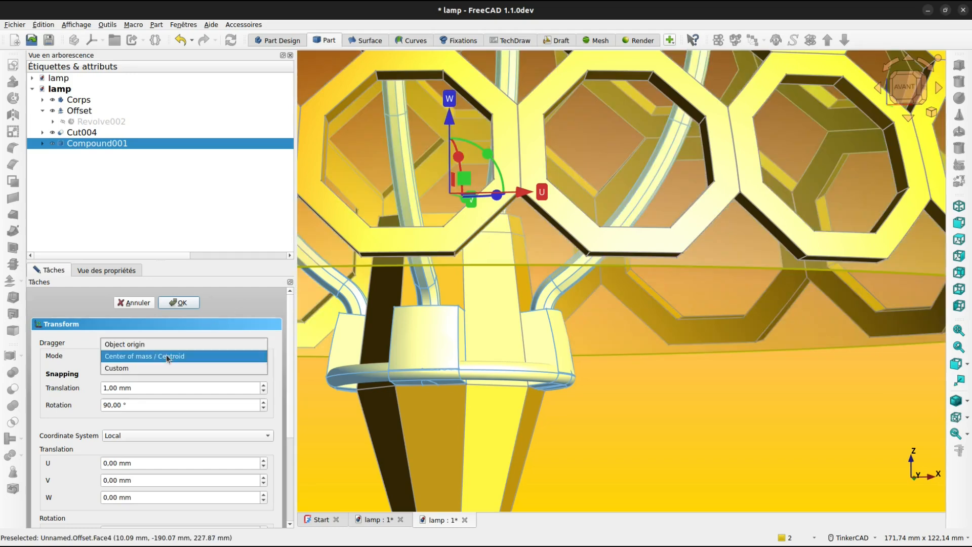
{"action": "left_click", "coordinate": [141, 367]}
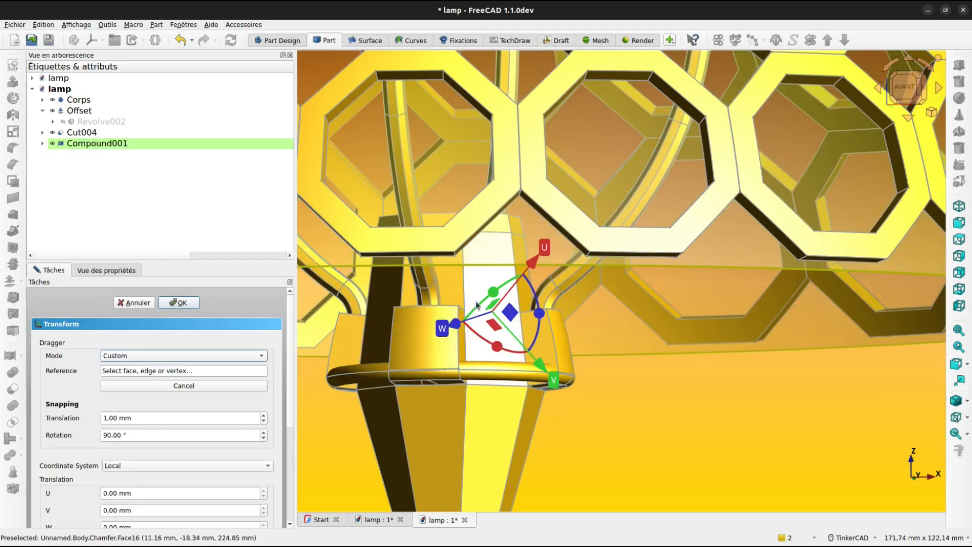
{"action": "right_click_drag", "start_coordinate": [476, 302], "coordinate": [479, 442]}
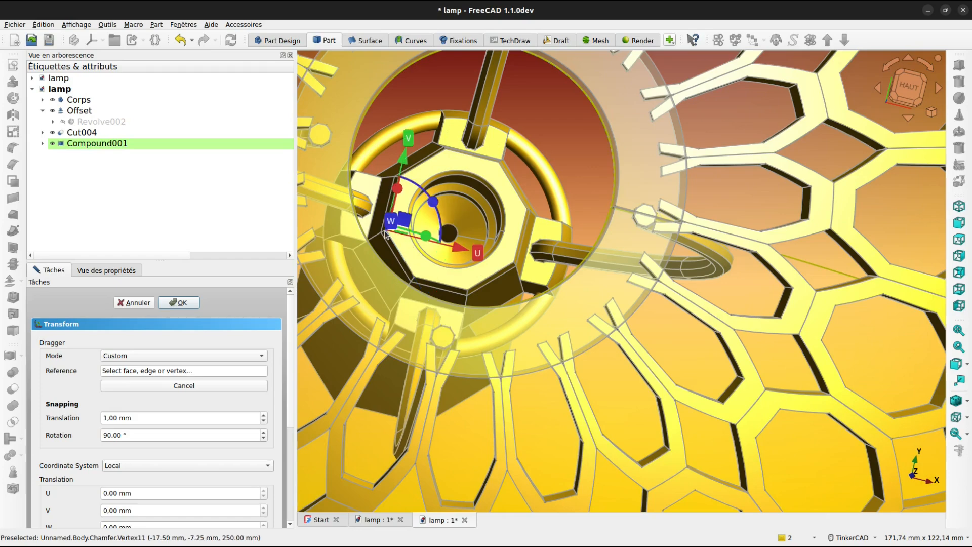
{"action": "left_click", "coordinate": [386, 233]}
Try to move Compound001 along the dragger's W axis and exit the transform
{"action": "right_click_drag", "start_coordinate": [386, 233], "coordinate": [529, 313]}
{"action": "middle_click_drag", "start_coordinate": [529, 313], "coordinate": [760, 23]}
{"action": "right_click_drag", "start_coordinate": [760, 23], "coordinate": [742, 153]}
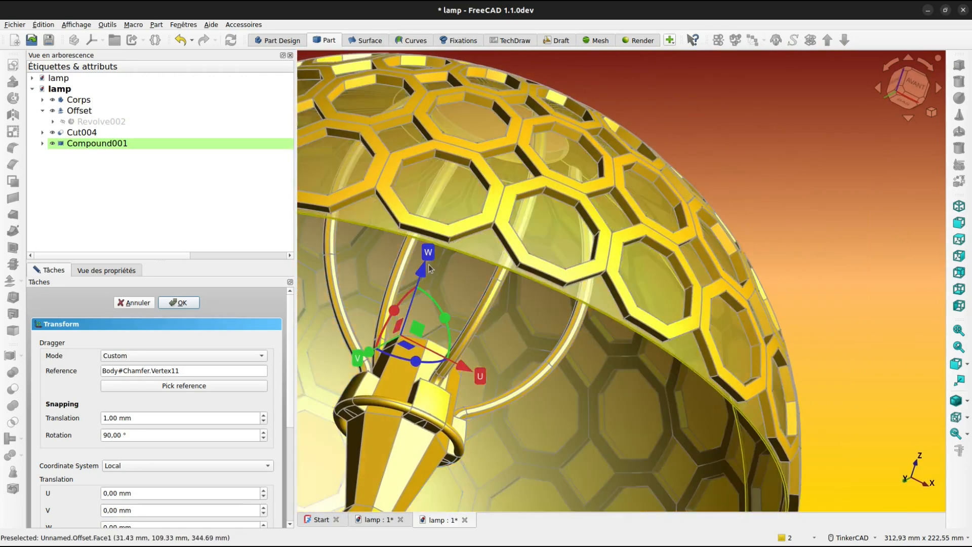
{"action": "mouse_move", "coordinate": [425, 270]}
{"action": "left_mouse_down"}
{"action": "mouse_move", "coordinate": [493, 171]}
{"action": "mouse_move", "coordinate": [413, 281]}
{"action": "mouse_move", "coordinate": [397, 320]}
{"action": "mouse_move", "coordinate": [481, 207]}
{"action": "mouse_move", "coordinate": [490, 167]}
{"action": "mouse_move", "coordinate": [469, 231]}
{"action": "mouse_move", "coordinate": [424, 298]}
{"action": "mouse_move", "coordinate": [452, 257]}
{"action": "mouse_move", "coordinate": [443, 295]}
{"action": "mouse_move", "coordinate": [452, 260]}
{"action": "mouse_move", "coordinate": [441, 269]}
{"action": "left_mouse_up"}
{"action": "key", "text": "Escape"}
{"action": "key", "text": "Escape"}
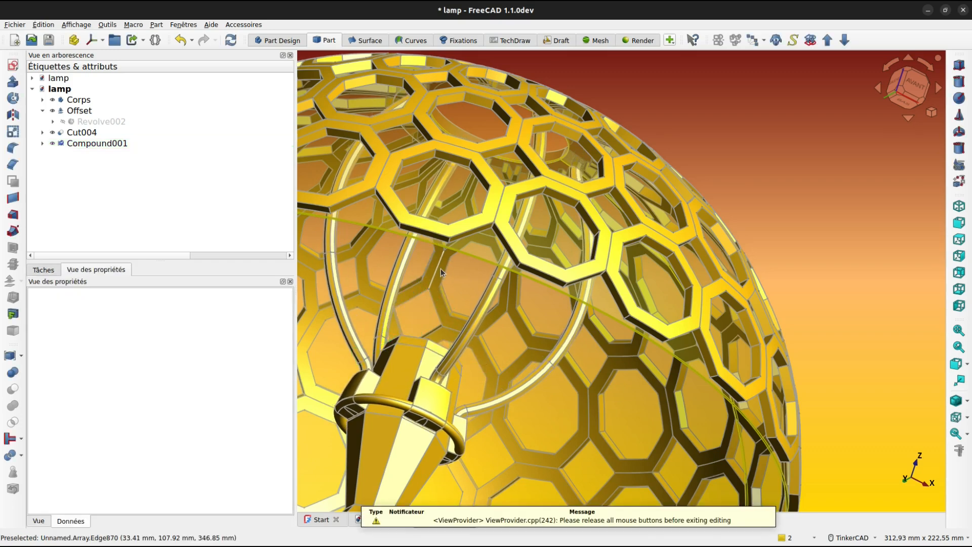
Start transforming the lamp's central body Corps
{"action": "right_click_drag", "start_coordinate": [515, 354], "coordinate": [496, 388]}
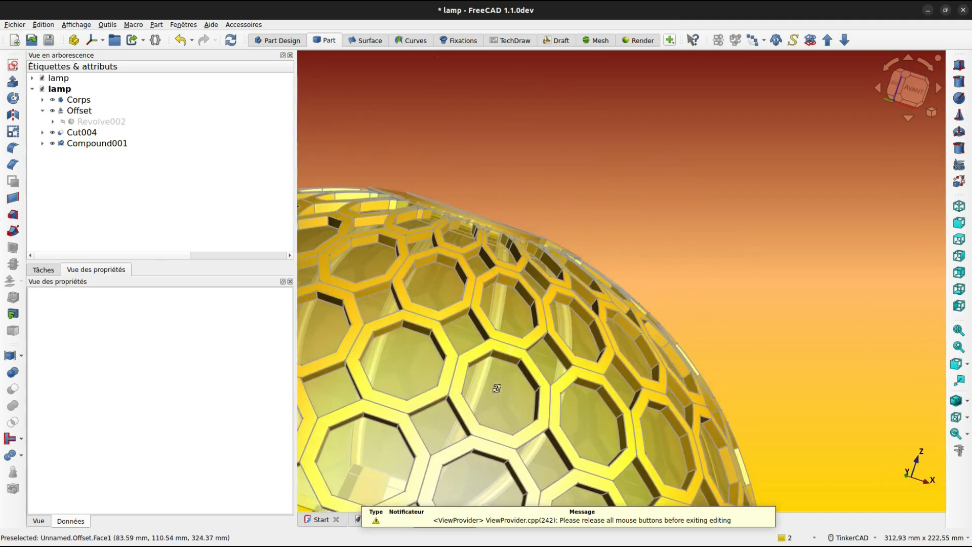
{"action": "middle_click_drag", "start_coordinate": [495, 388], "coordinate": [585, 176]}
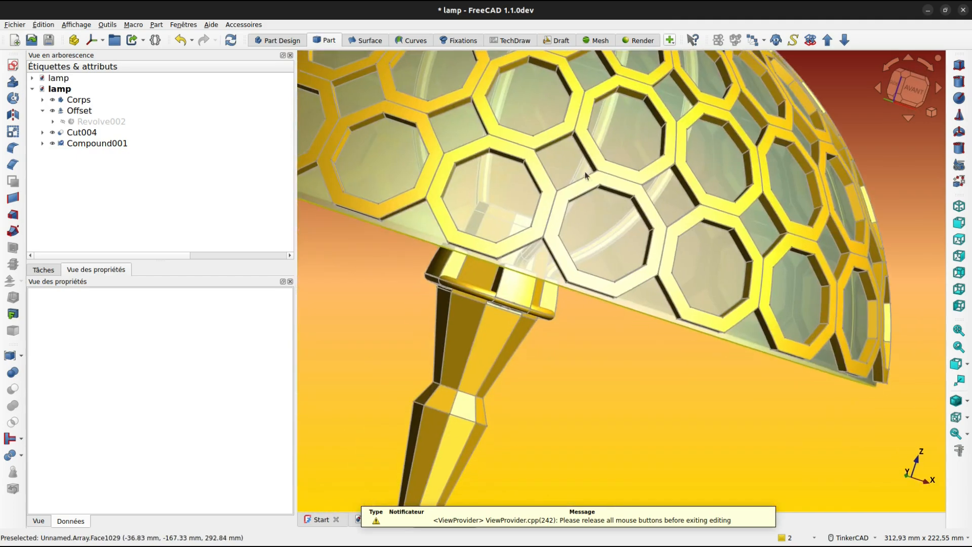
{"action": "right_click_drag", "start_coordinate": [586, 176], "coordinate": [549, 255]}
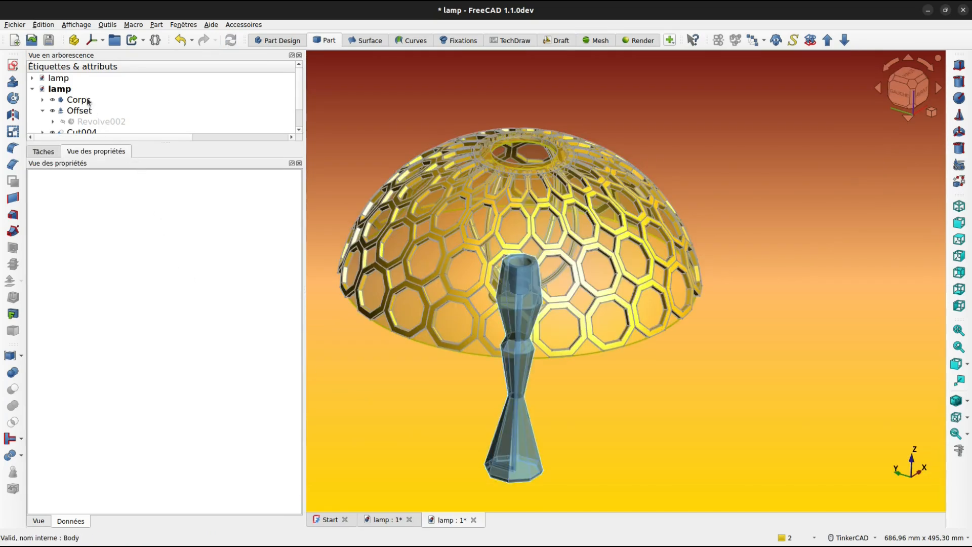
{"action": "left_click", "coordinate": [88, 102]}
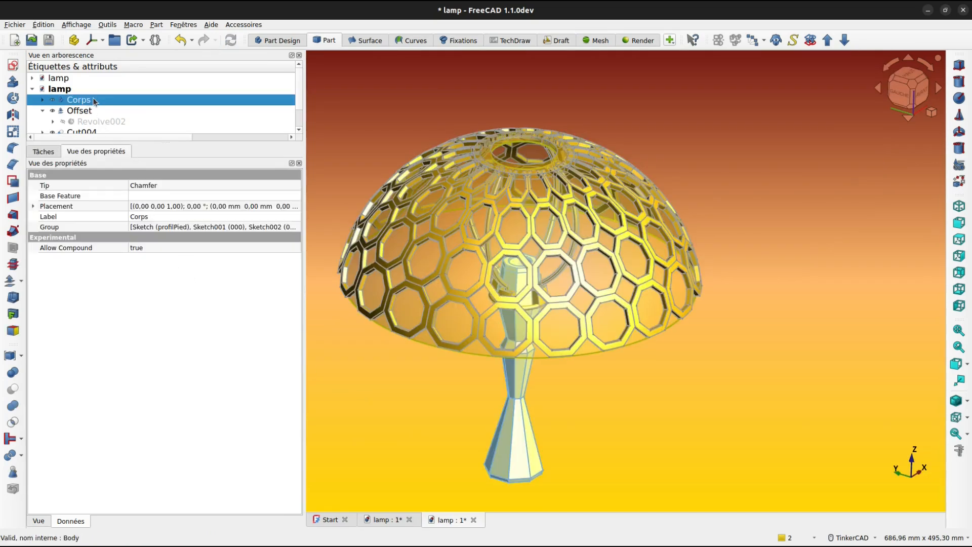
{"action": "right_click", "coordinate": [94, 102]}
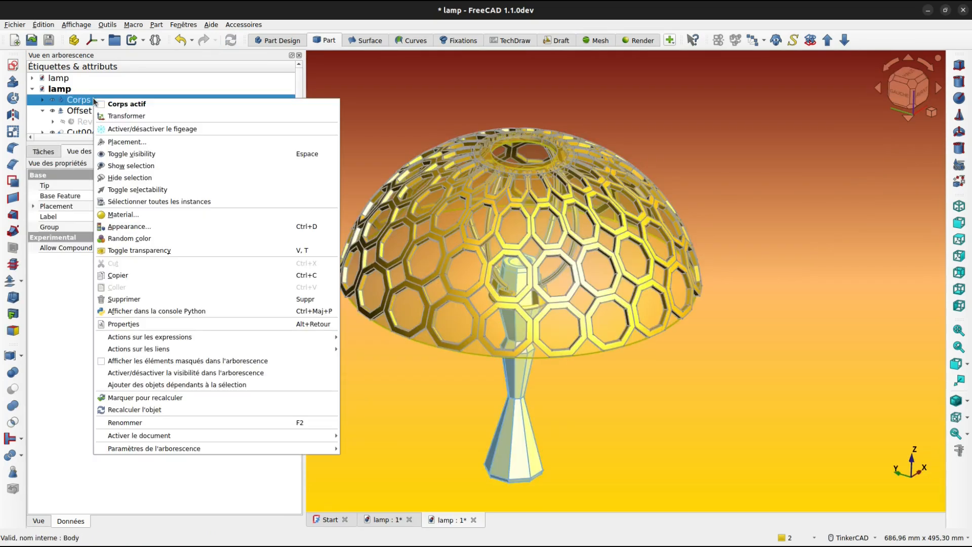
{"action": "left_click", "coordinate": [125, 117]}
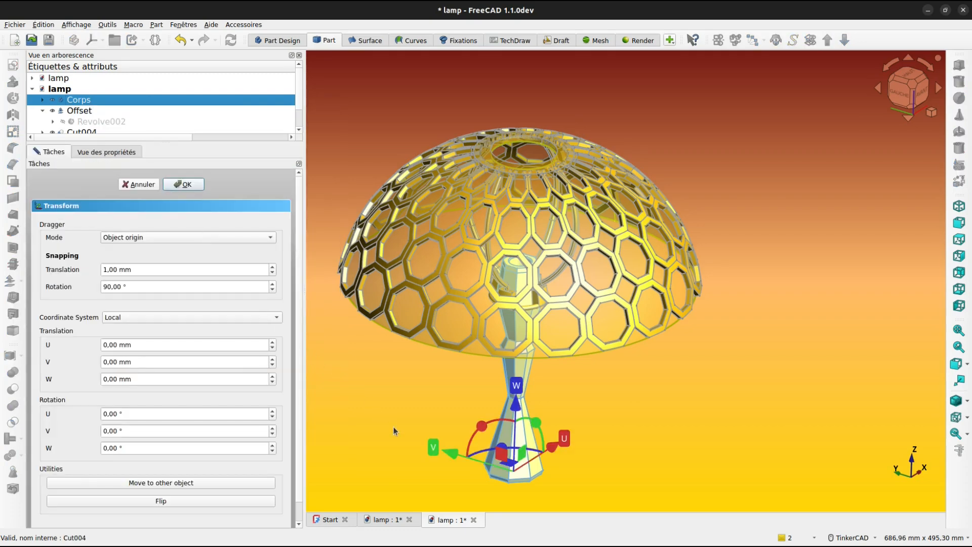
{"action": "middle_click_drag", "start_coordinate": [380, 419], "coordinate": [330, 332]}
{"action": "mouse_move", "coordinate": [582, 330]}
{"action": "right_mouse_down"}
{"action": "mouse_move", "coordinate": [597, 336]}
{"action": "mouse_move", "coordinate": [583, 316]}
{"action": "right_mouse_up"}
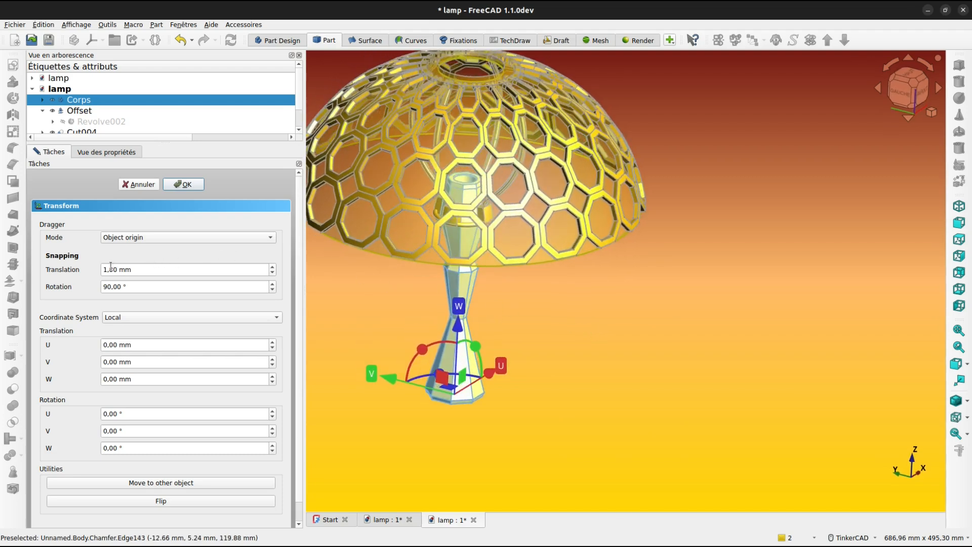
Set the transform's coordinate system to Global and align the dragger rotation with it
{"action": "left_click", "coordinate": [272, 268]}
{"action": "left_click", "coordinate": [272, 267]}
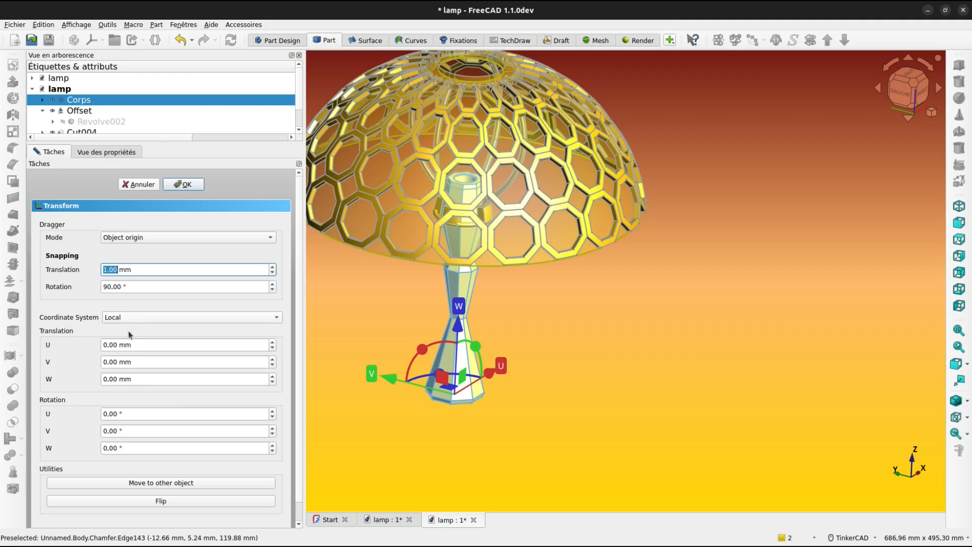
{"action": "left_click", "coordinate": [271, 323]}
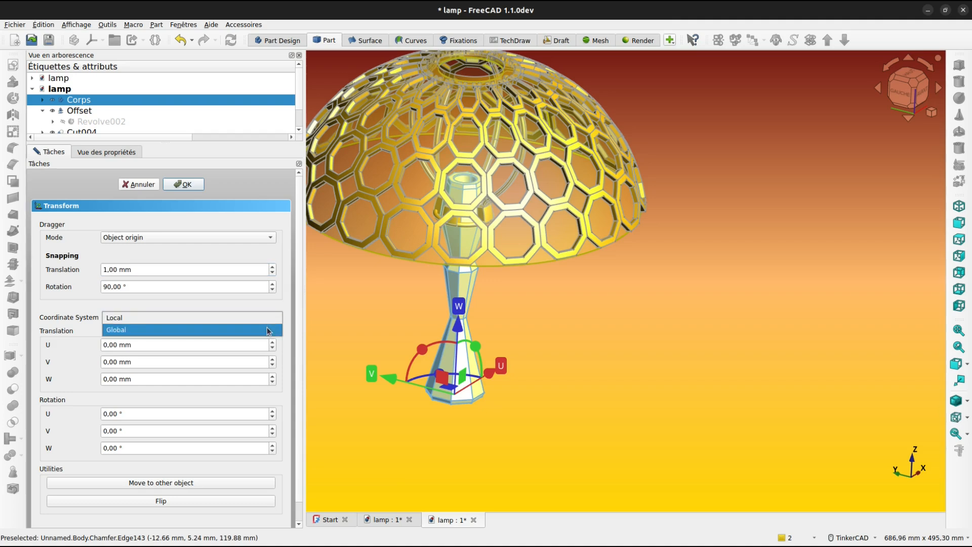
{"action": "left_click", "coordinate": [380, 410]}
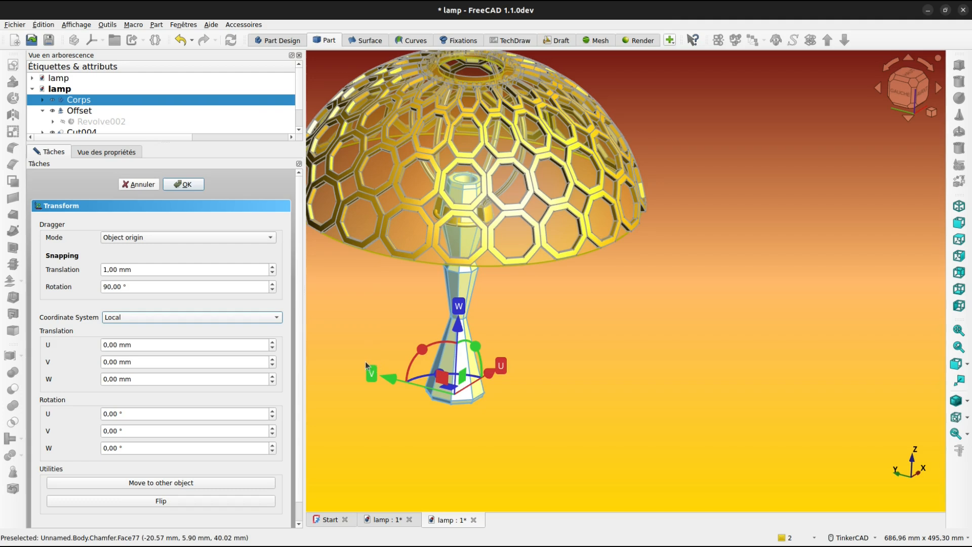
{"action": "left_click", "coordinate": [135, 315]}
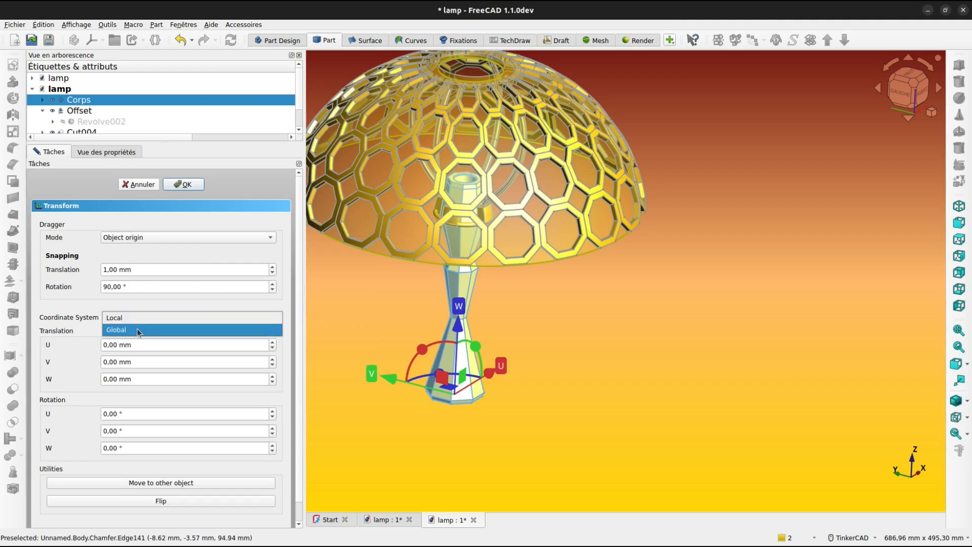
{"action": "left_click", "coordinate": [138, 330]}
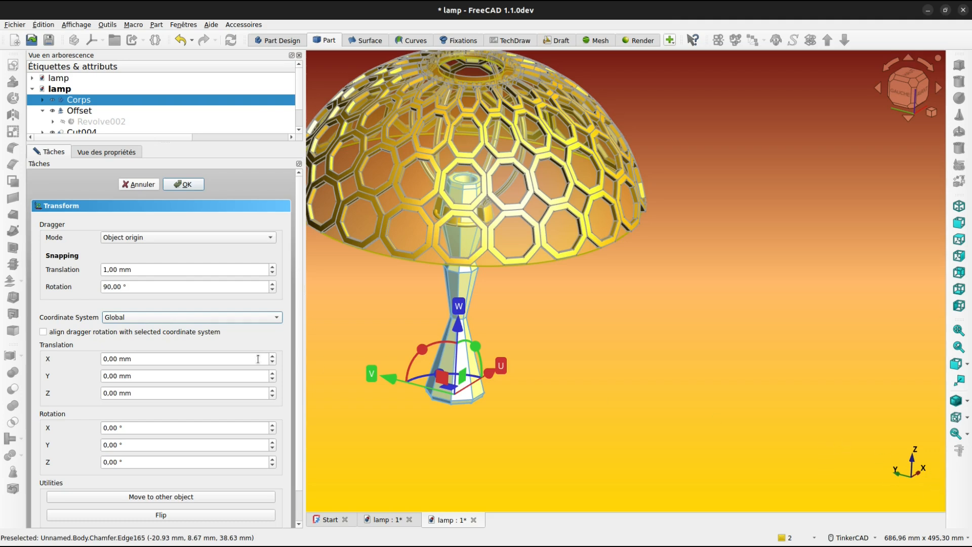
{"action": "left_click", "coordinate": [44, 333]}
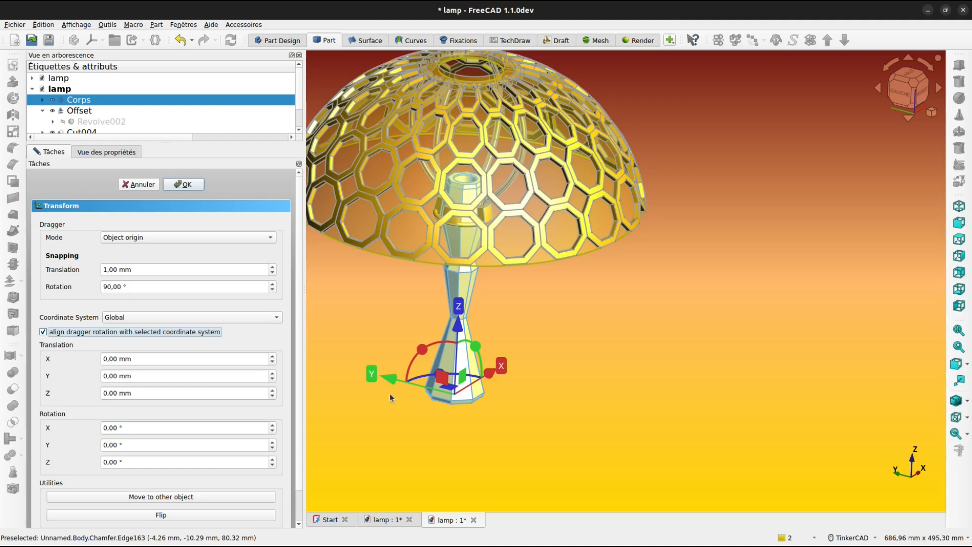
Lower Corps 20 mm along Z, and use Move to other object to place it on the circular top opening of Cut004
{"action": "left_click_drag", "start_coordinate": [458, 329], "coordinate": [470, 354]}
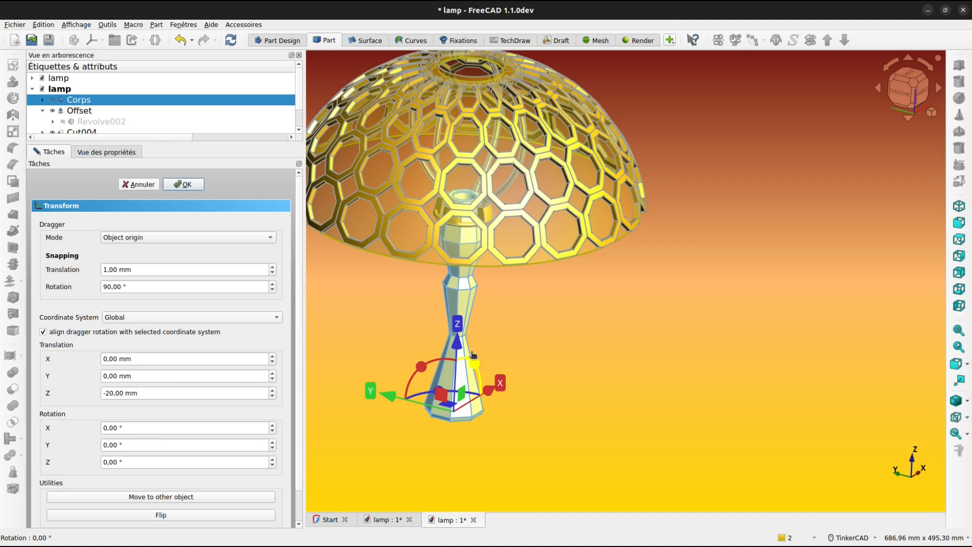
{"action": "left_click", "coordinate": [178, 497]}
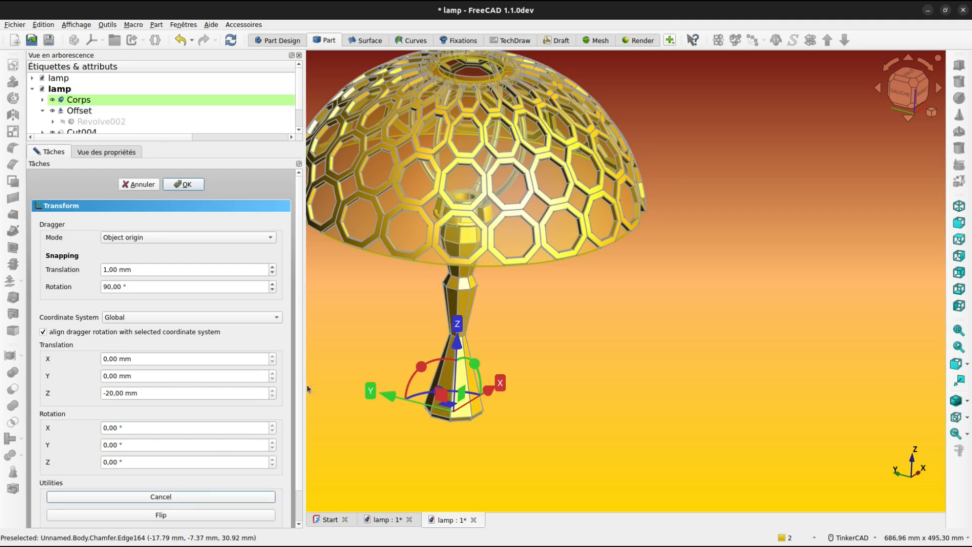
{"action": "middle_click_drag", "start_coordinate": [497, 295], "coordinate": [504, 509]}
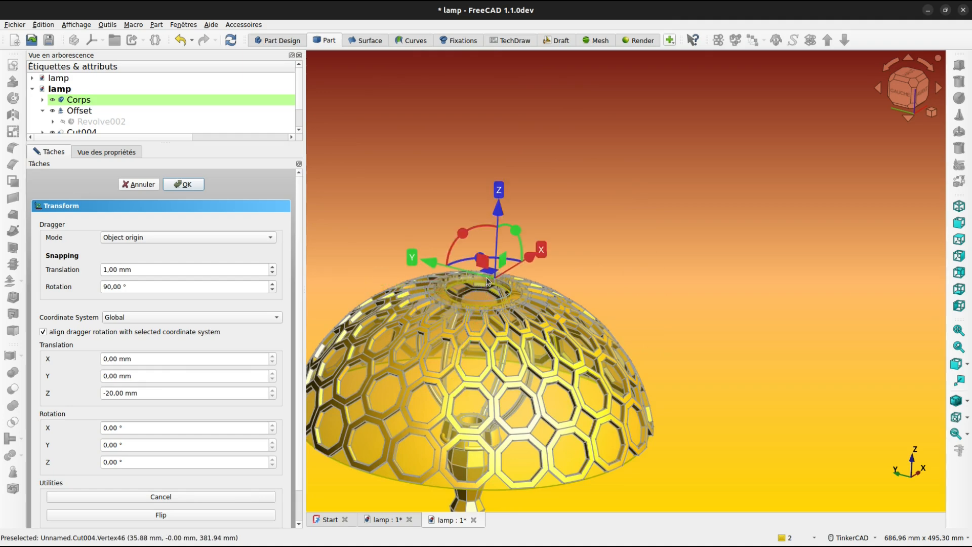
{"action": "scroll", "coordinate": [488, 279], "scroll_direction": "up", "scroll_amount": 4}
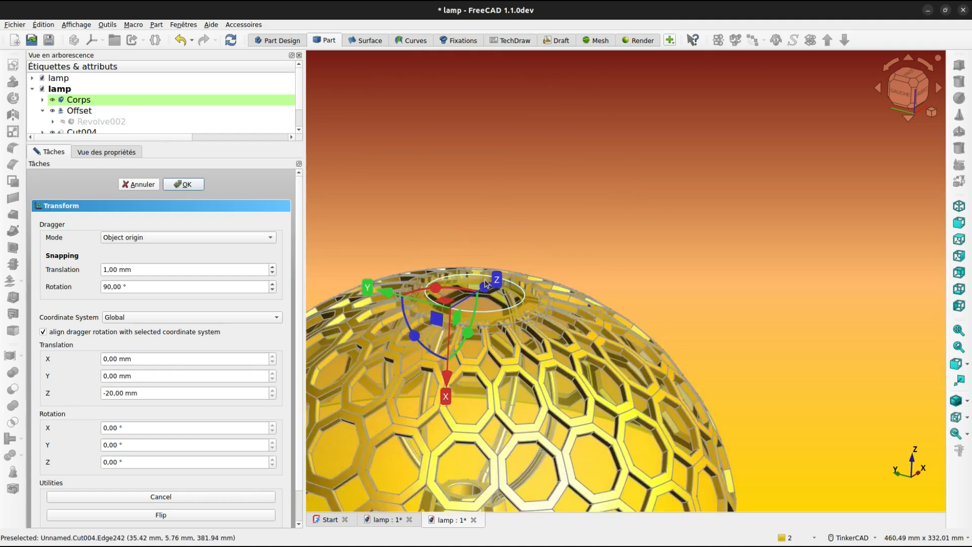
{"action": "left_click", "coordinate": [485, 276]}
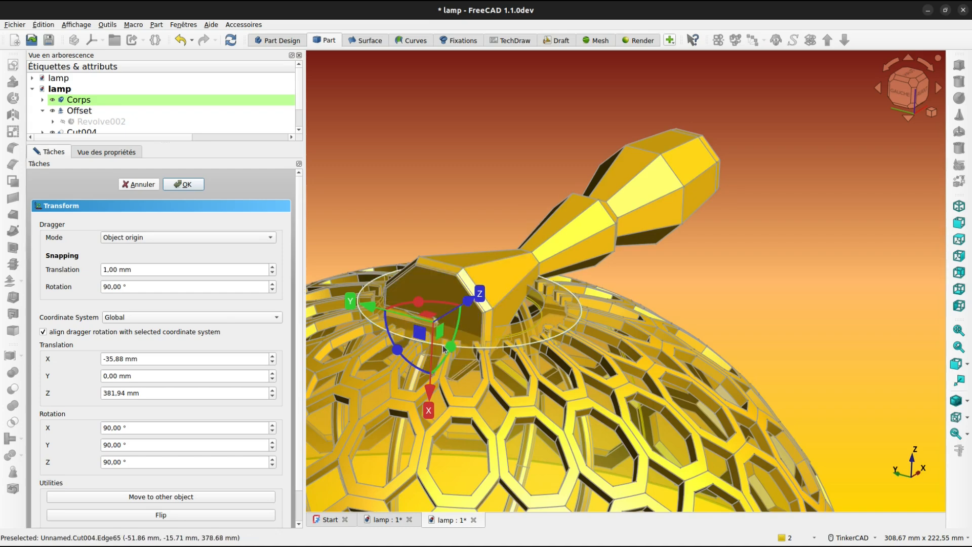
Rotate Corps upright in 90° increments with the dragger, and flip it over and back
{"action": "left_click_drag", "start_coordinate": [449, 351], "coordinate": [471, 331]}
{"action": "left_click_drag", "start_coordinate": [466, 283], "coordinate": [394, 260]}
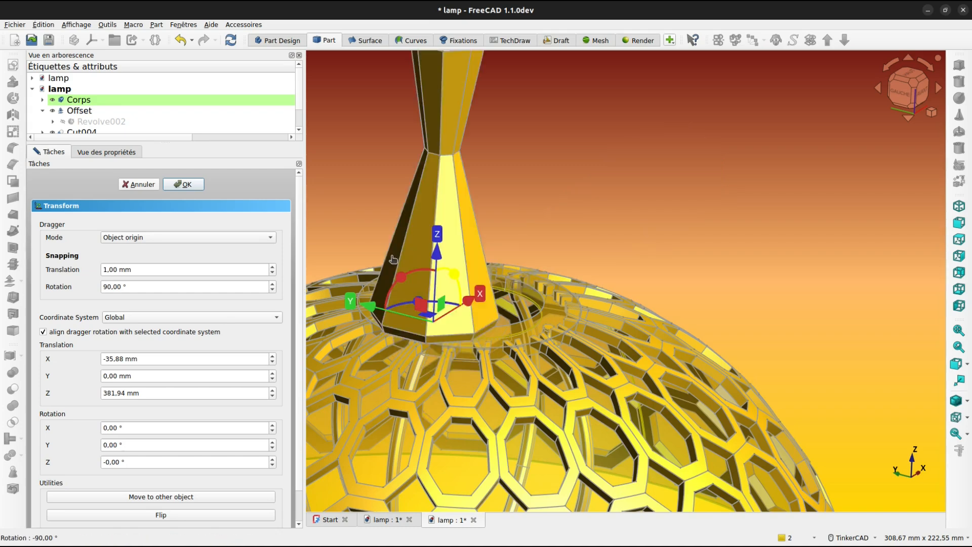
{"action": "scroll", "coordinate": [509, 299], "scroll_direction": "down", "scroll_amount": 5}
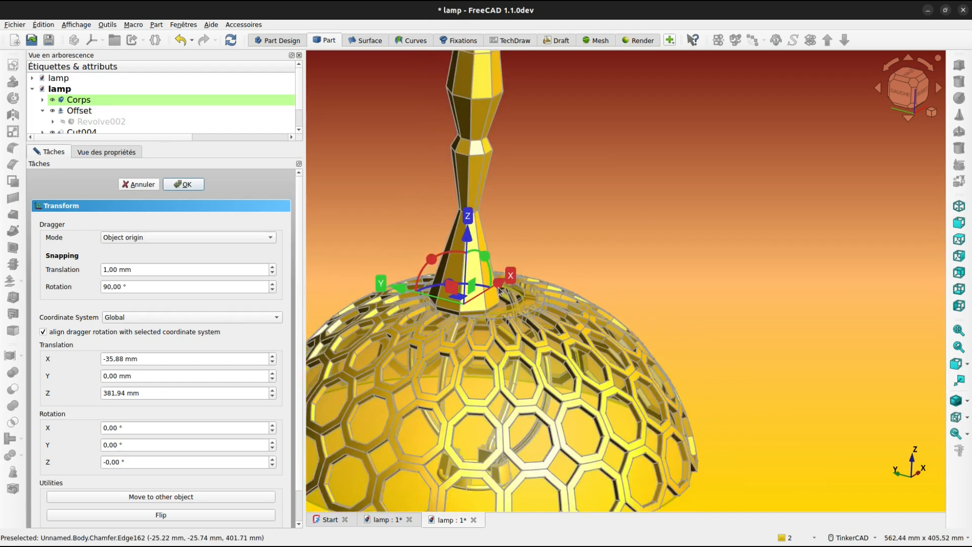
{"action": "left_click", "coordinate": [165, 516]}
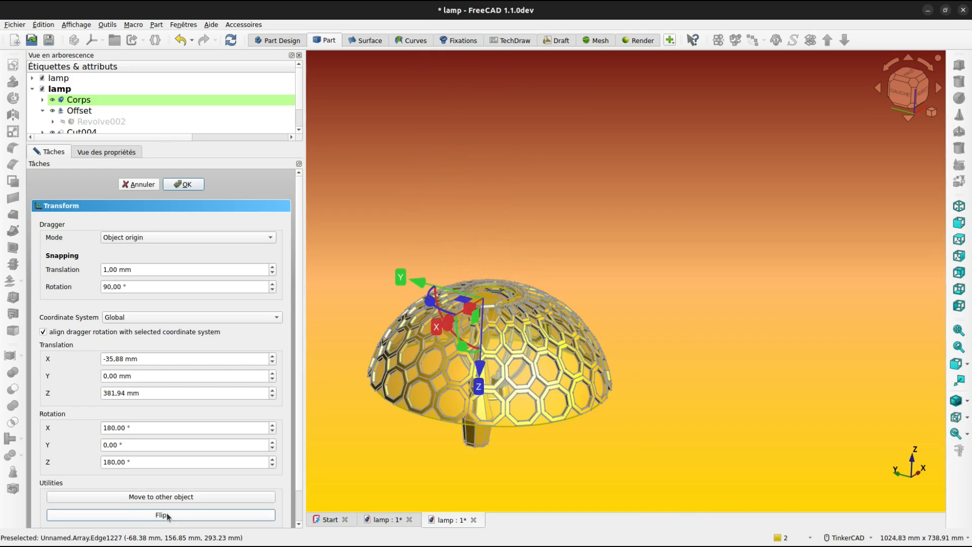
{"action": "left_click", "coordinate": [167, 517]}
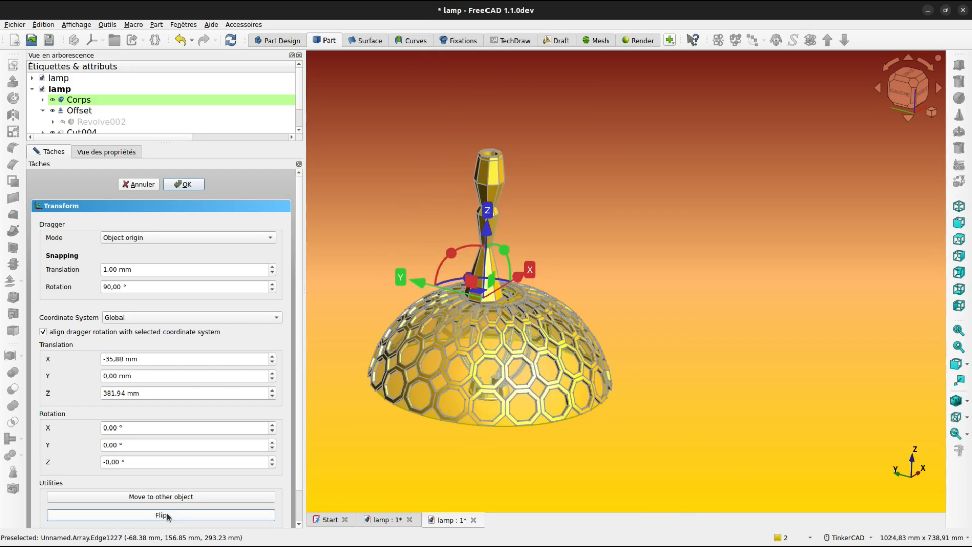
Set the Z and X translations of Corps to 0 mm
{"action": "double_click", "coordinate": [126, 394]}
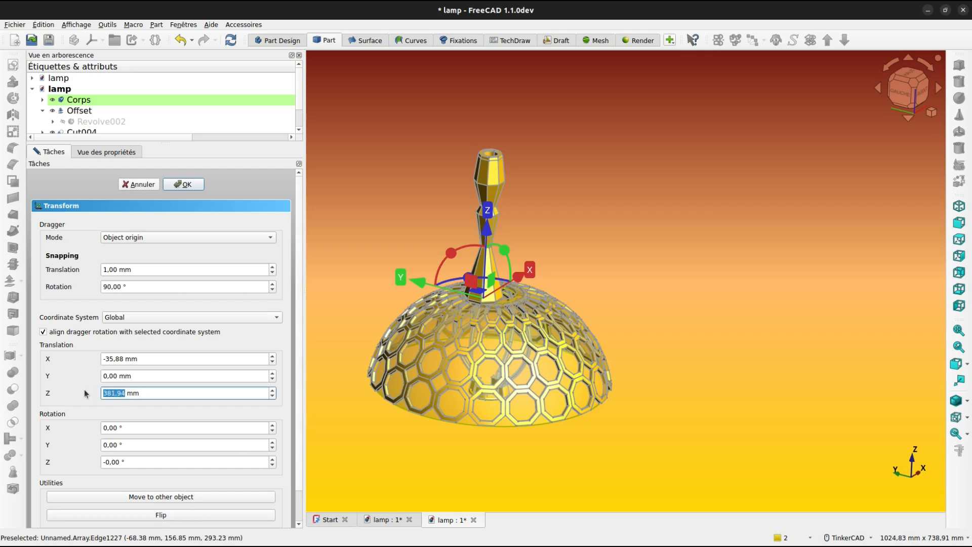
{"action": "type", "text": "0"}
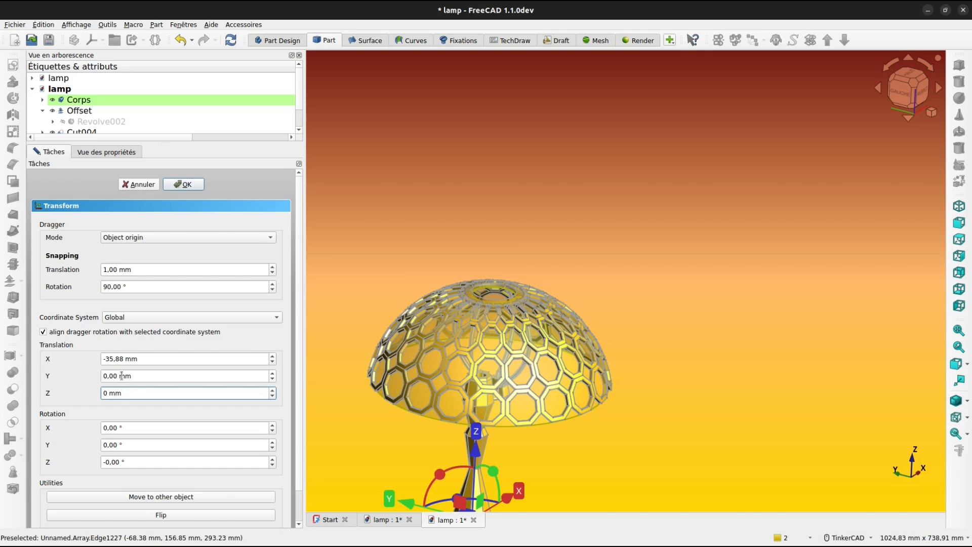
{"action": "double_click", "coordinate": [122, 358]}
{"action": "type", "text": "0"}
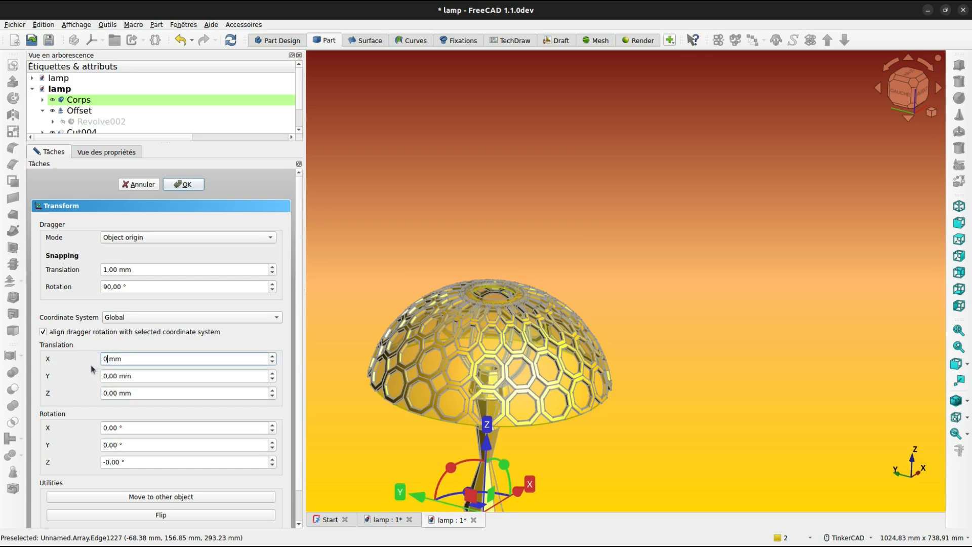
{"action": "middle_click_drag", "start_coordinate": [616, 405], "coordinate": [615, 306]}
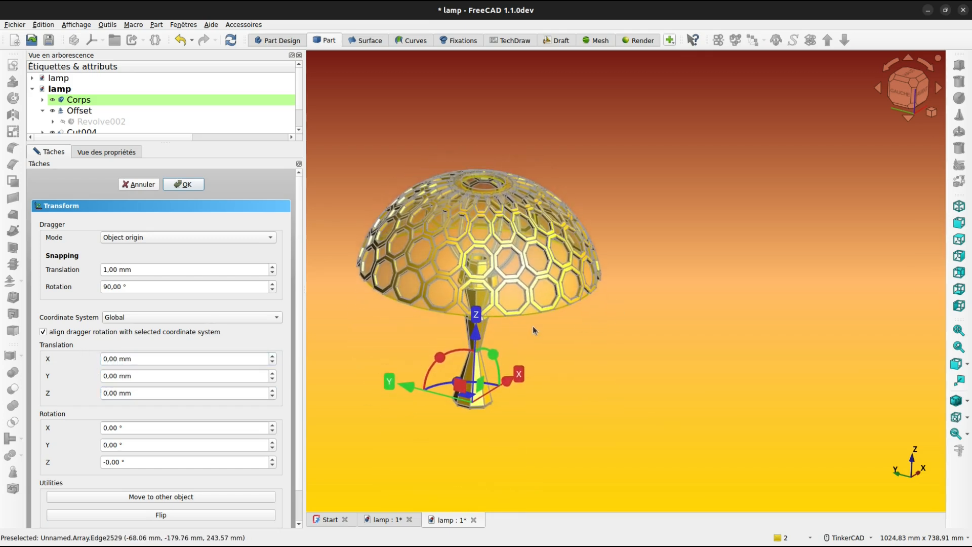
Review the dragger mode and coordinate system choices, keeping Object origin and Global
{"action": "left_click", "coordinate": [221, 238]}
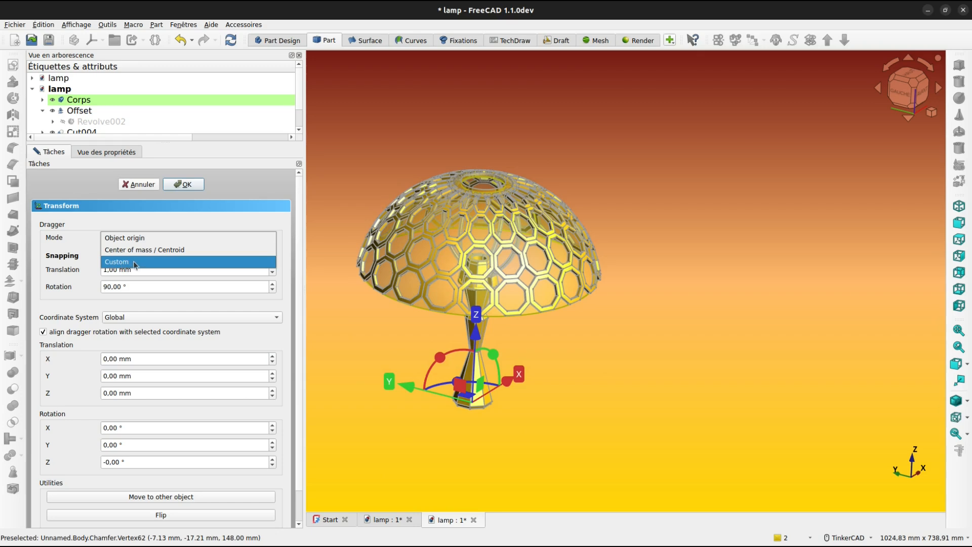
{"action": "left_click", "coordinate": [88, 222]}
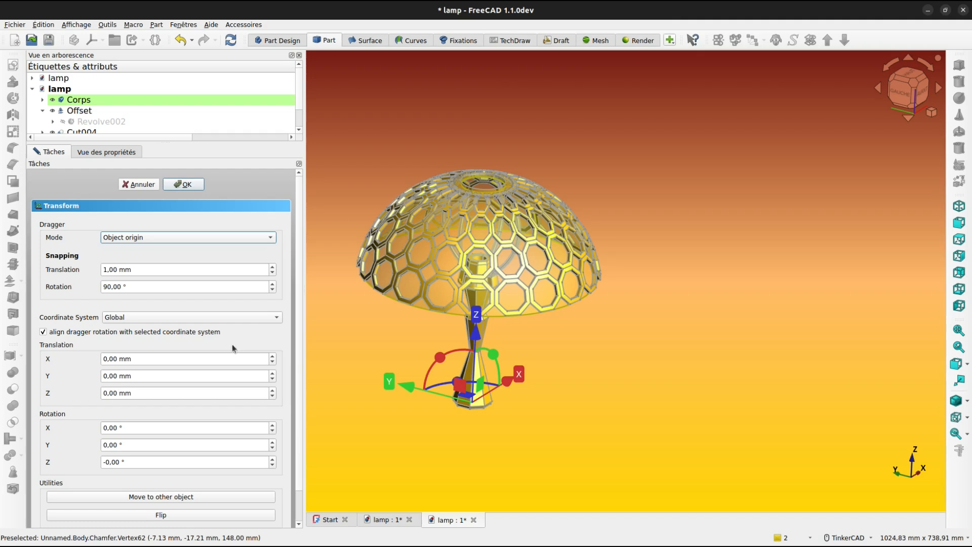
{"action": "left_click", "coordinate": [276, 317]}
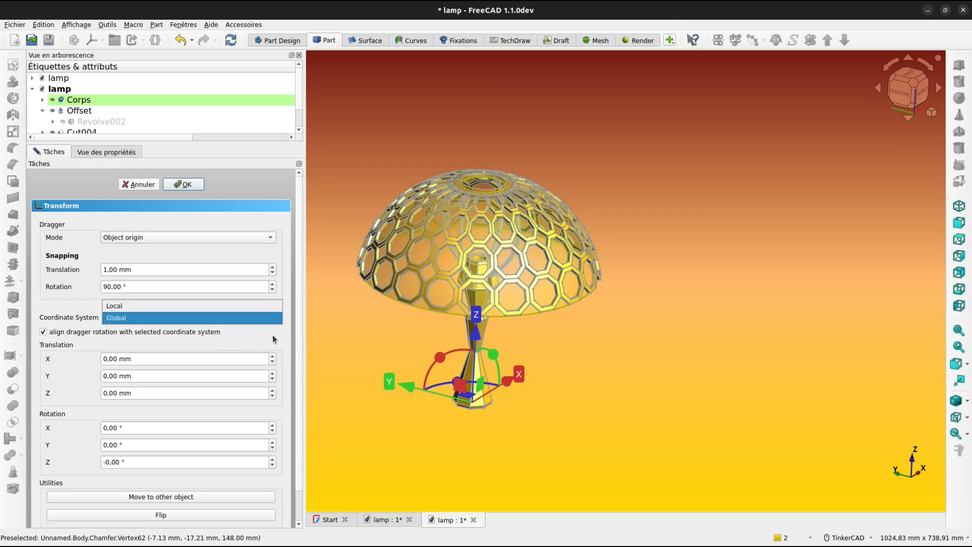
{"action": "left_click", "coordinate": [273, 318]}
{"action": "scroll", "coordinate": [285, 350], "scroll_direction": "down", "scroll_amount": 1}
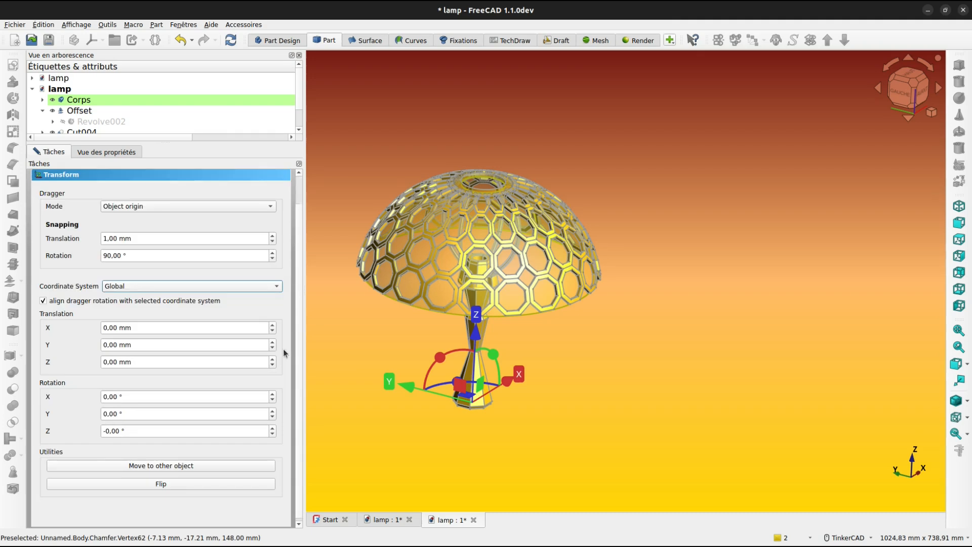
Flip Corps upside down about its origin and flip it back upright
{"action": "left_click", "coordinate": [169, 482]}
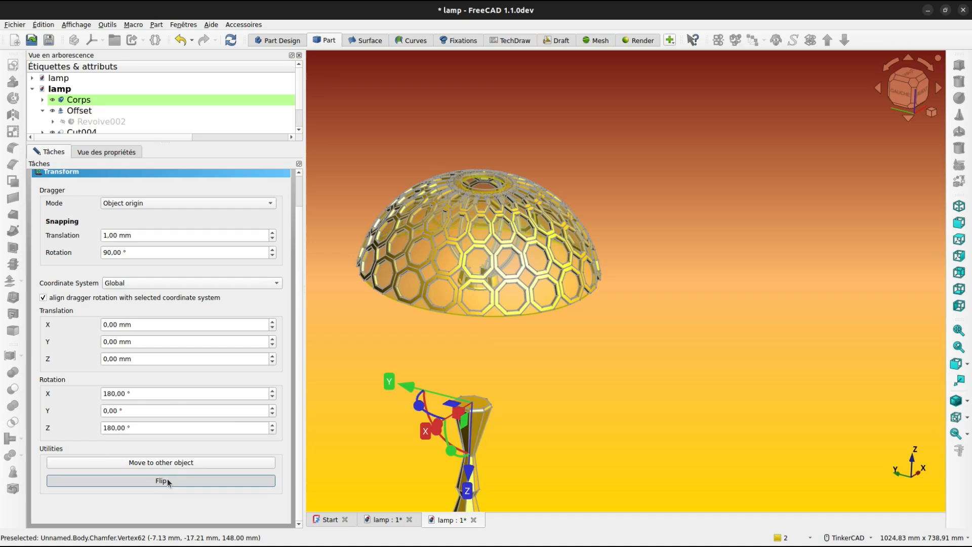
{"action": "left_click", "coordinate": [169, 482]}
{"action": "scroll", "coordinate": [290, 247], "scroll_direction": "up", "scroll_amount": 2}
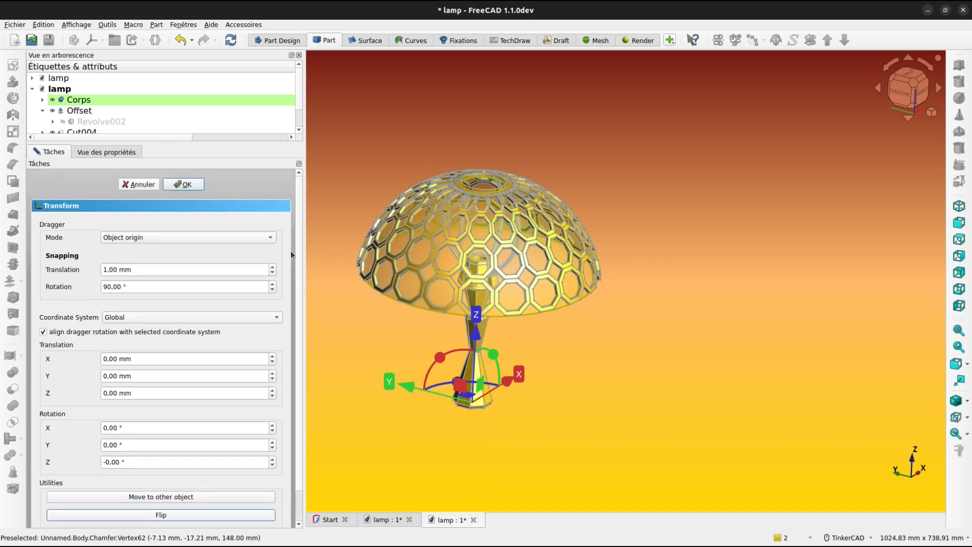